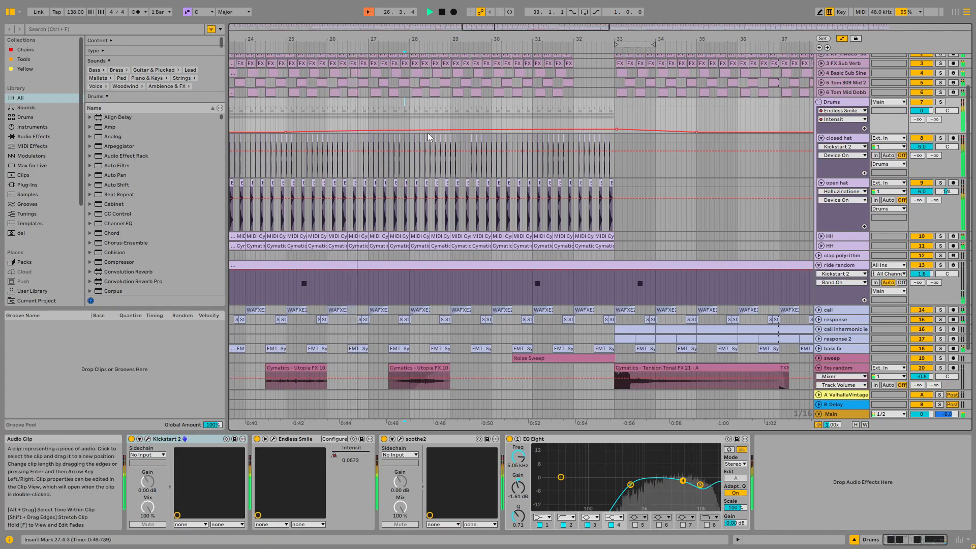
Step: Move the start of the KICK BASS Auto Filter Device On automation step slightly earlier, to about bar 29
{"action": "scroll", "coordinate": [425, 137], "scroll_direction": "up", "scroll_amount": 6}
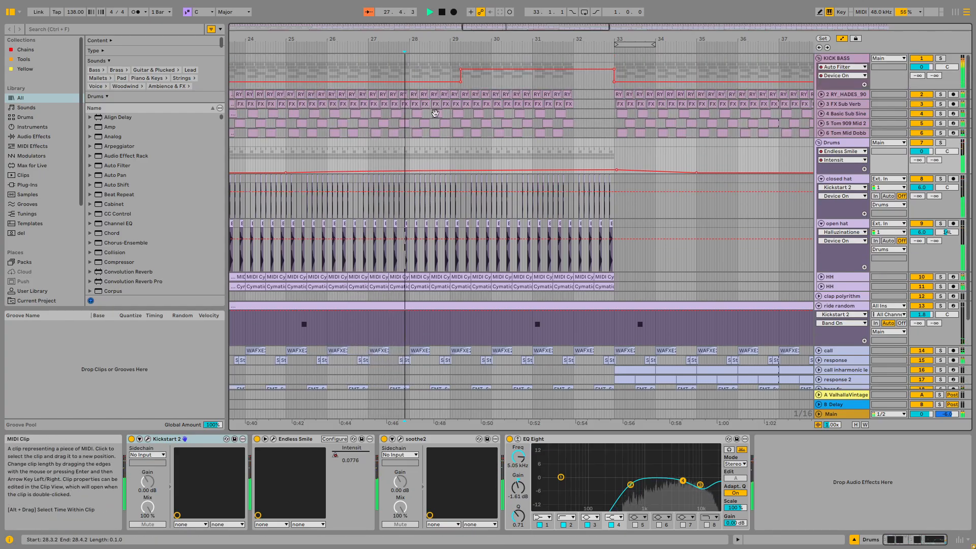
{"action": "scroll", "coordinate": [448, 112], "scroll_direction": "down", "scroll_amount": 4}
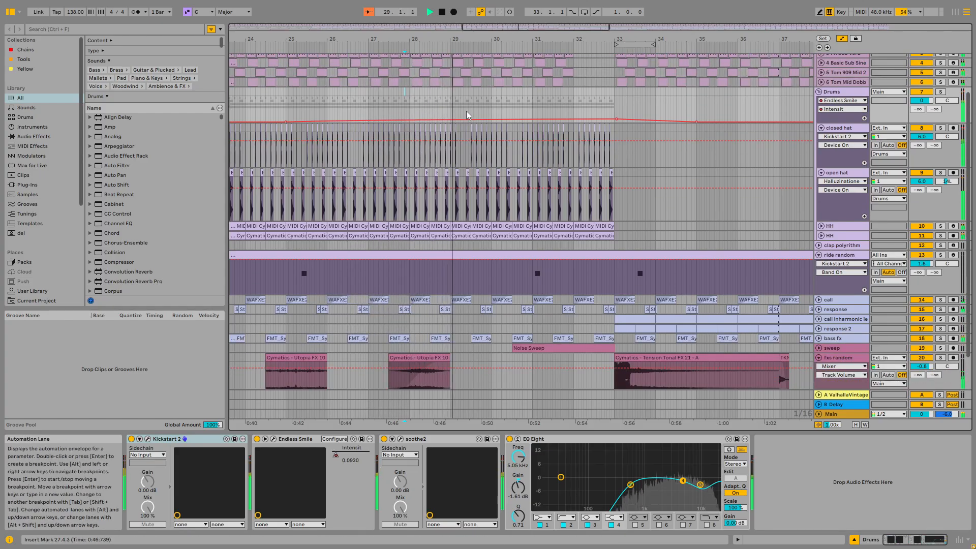
{"action": "scroll", "coordinate": [442, 100], "scroll_direction": "up", "scroll_amount": 4}
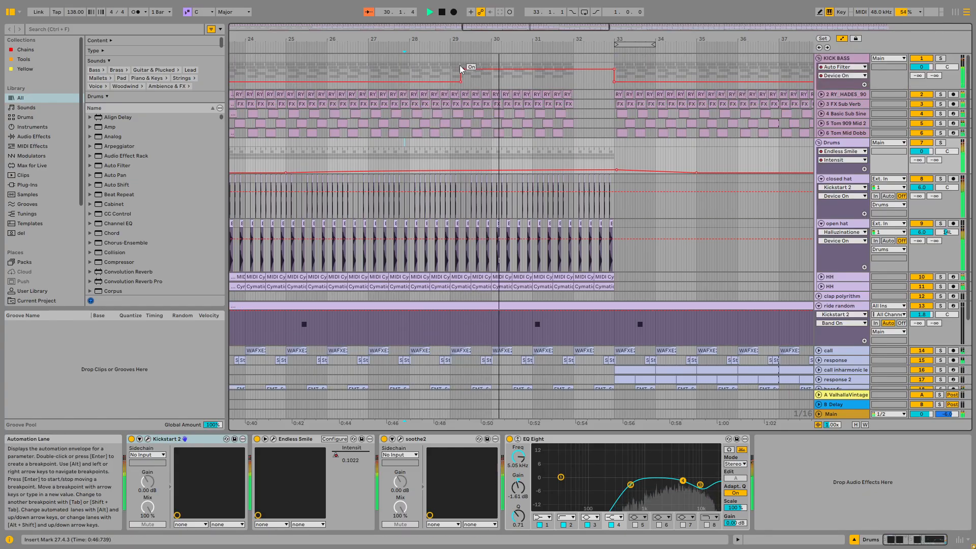
{"action": "mouse_move", "coordinate": [461, 69]}
{"action": "left_mouse_down"}
{"action": "mouse_move", "coordinate": [450, 70]}
{"action": "mouse_move", "coordinate": [450, 82]}
{"action": "left_mouse_up"}
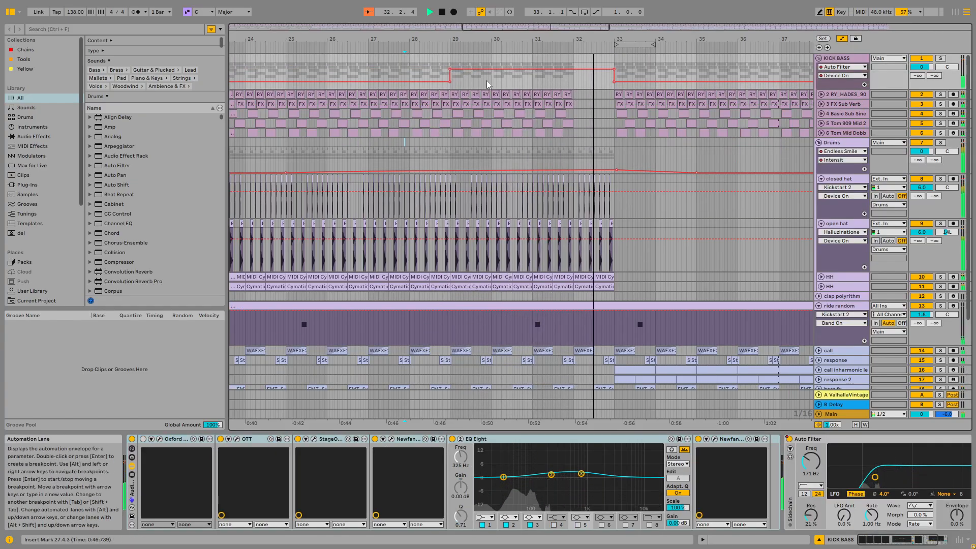
Step: Scroll and zoom through the arrangement to review the tracks across the song
{"action": "scroll", "coordinate": [475, 83], "scroll_direction": "up", "scroll_amount": 4}
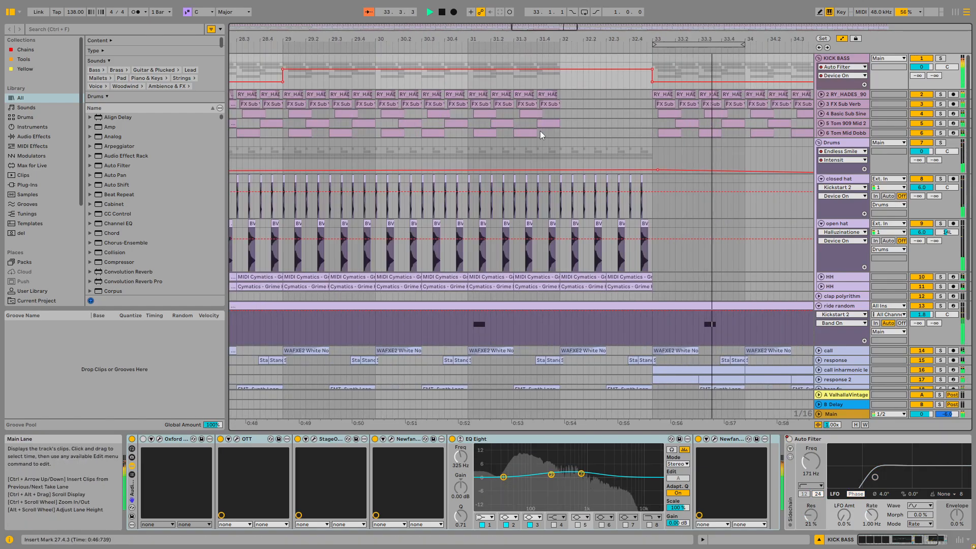
{"action": "scroll", "coordinate": [540, 130], "scroll_direction": "down", "scroll_amount": 4}
{"action": "scroll", "coordinate": [602, 157], "scroll_direction": "down", "scroll_amount": 5}
{"action": "scroll", "coordinate": [676, 193], "scroll_direction": "down", "scroll_amount": 8}
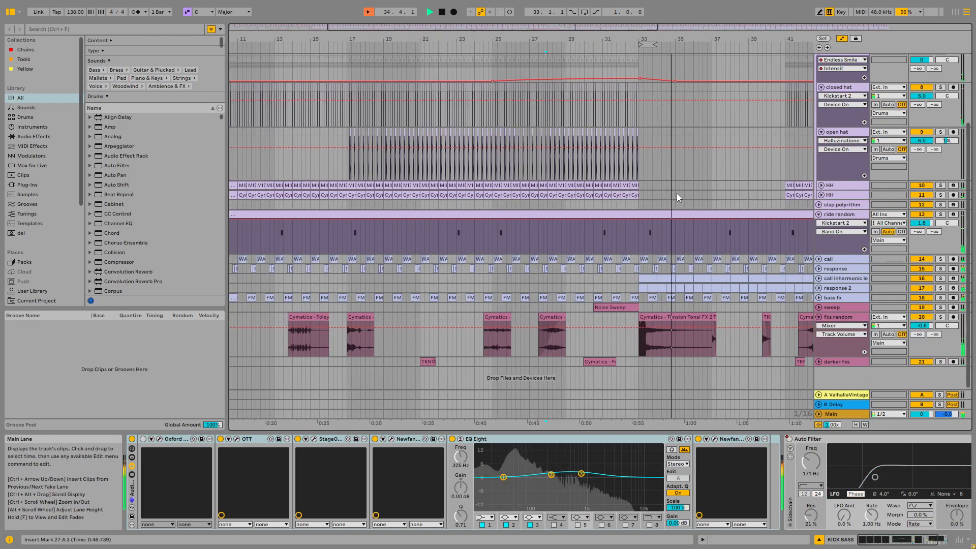
{"action": "scroll", "coordinate": [530, 242], "scroll_direction": "up", "scroll_amount": 4}
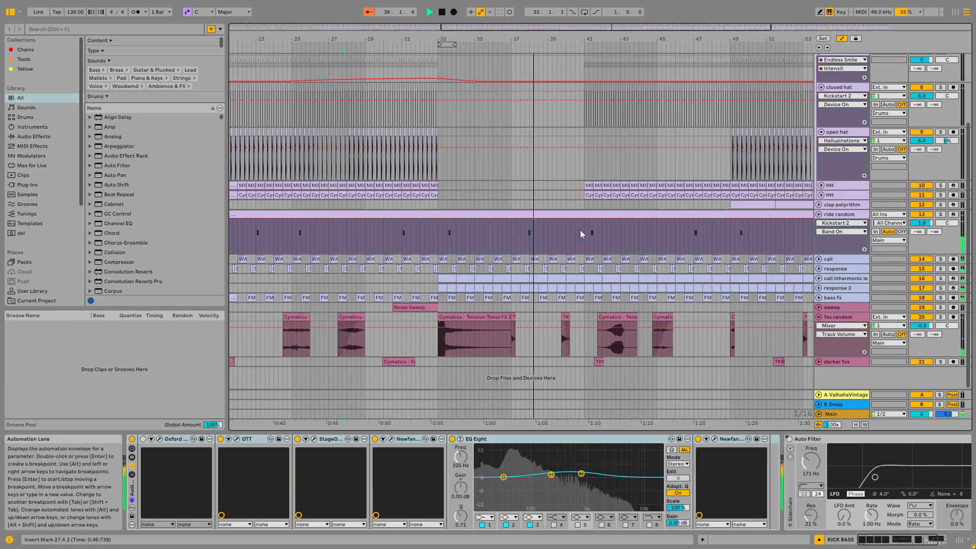
{"action": "scroll", "coordinate": [581, 230], "scroll_direction": "down", "scroll_amount": 4}
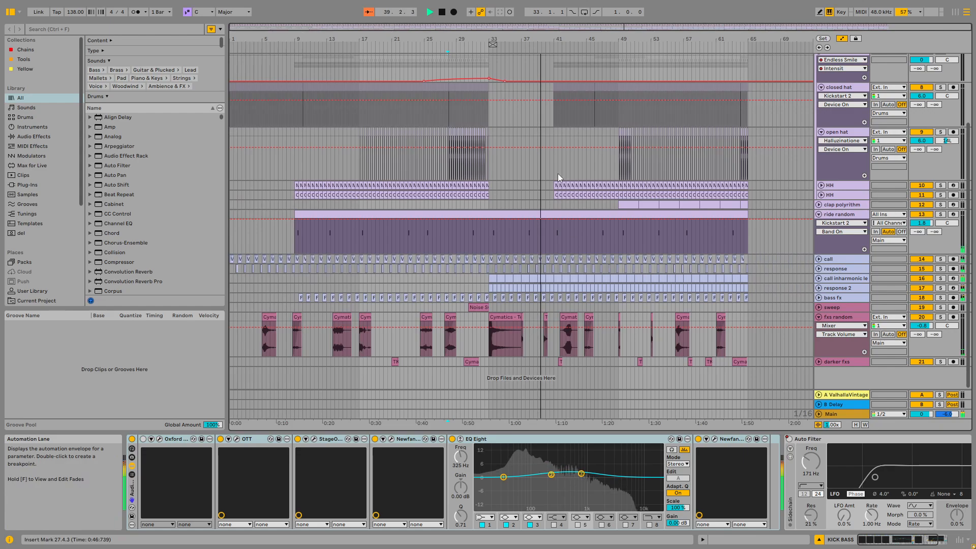
{"action": "scroll", "coordinate": [563, 174], "scroll_direction": "up", "scroll_amount": 5}
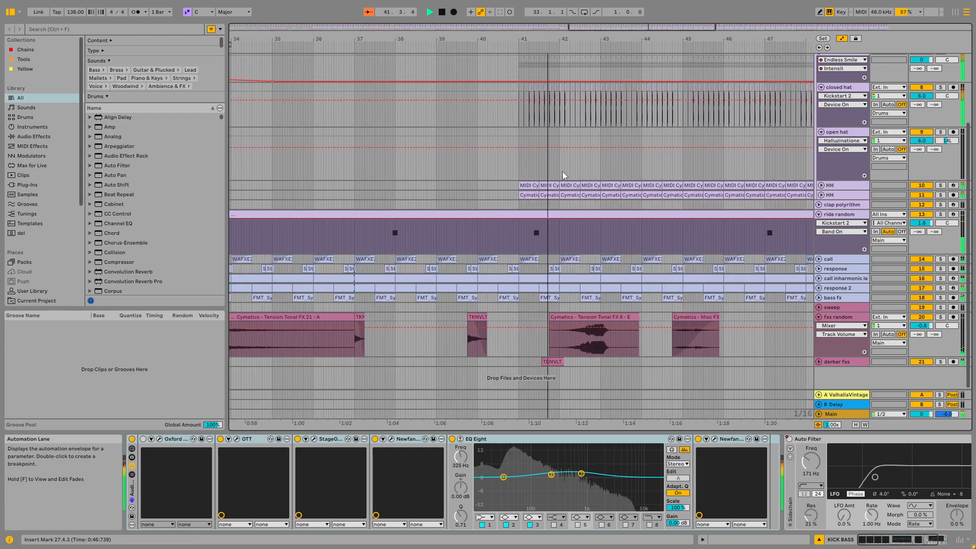
{"action": "scroll", "coordinate": [562, 172], "scroll_direction": "down", "scroll_amount": 5}
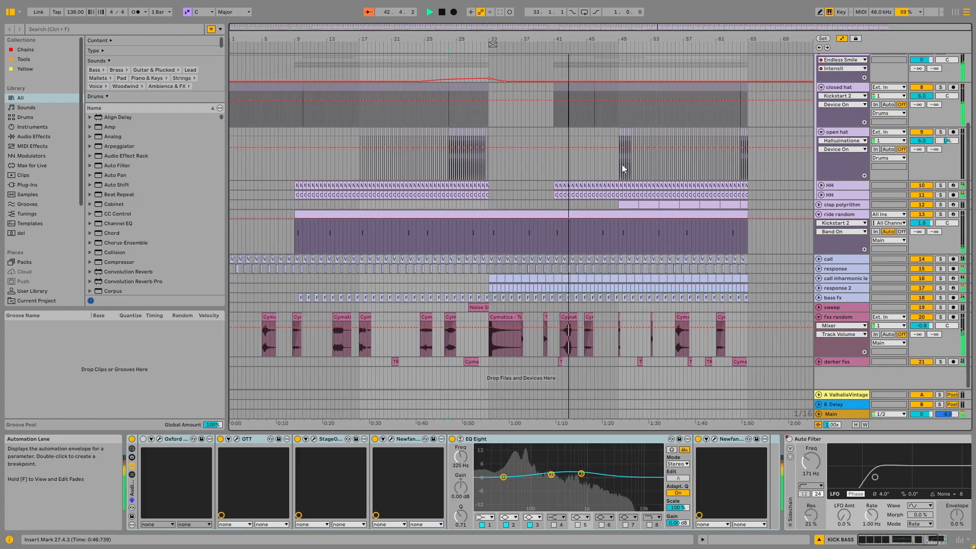
Step: Select the open hat track and unfold the clap polyrithm track to show its automation lane
{"action": "left_click", "coordinate": [836, 132]}
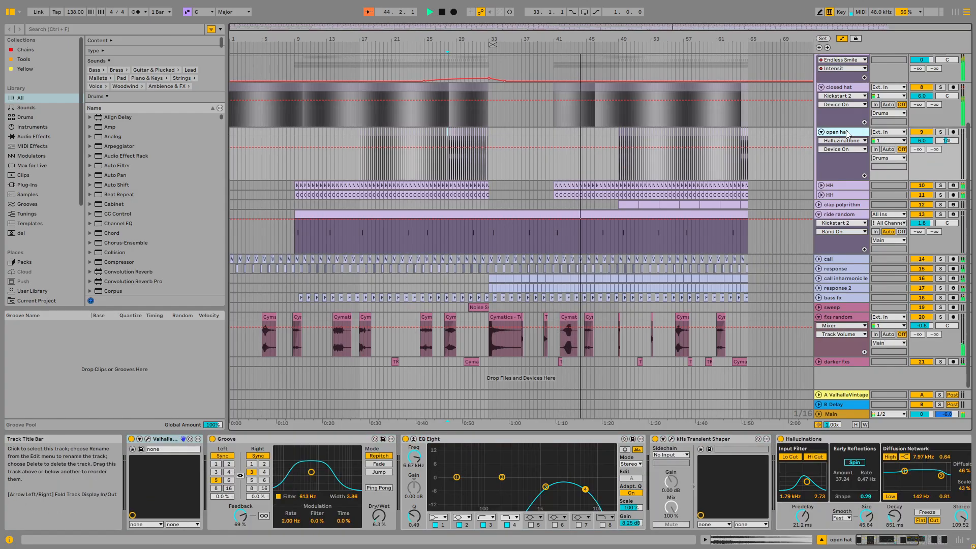
{"action": "left_click", "coordinate": [819, 205]}
{"action": "scroll", "coordinate": [640, 238], "scroll_direction": "up", "scroll_amount": 3}
{"action": "scroll", "coordinate": [639, 237], "scroll_direction": "up", "scroll_amount": 3}
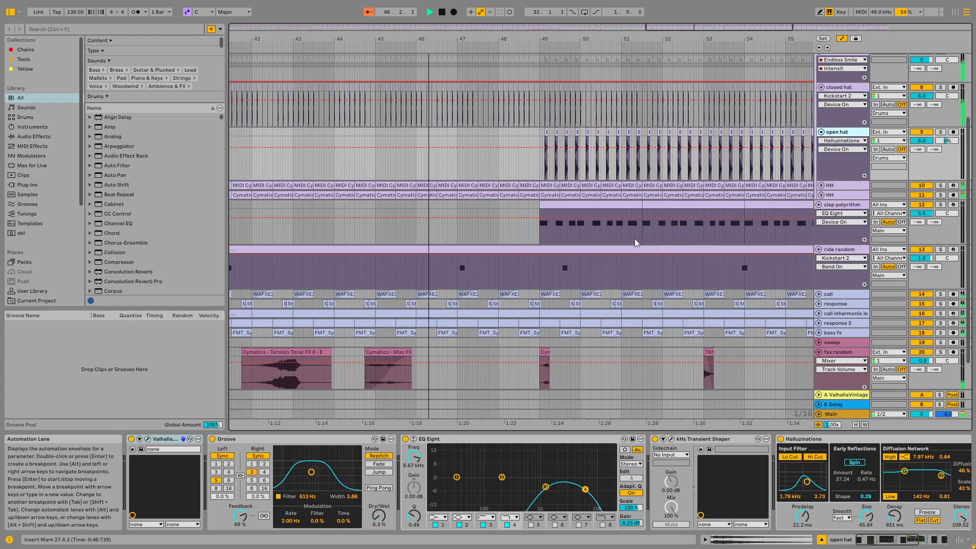
{"action": "scroll", "coordinate": [626, 235], "scroll_direction": "down", "scroll_amount": 2}
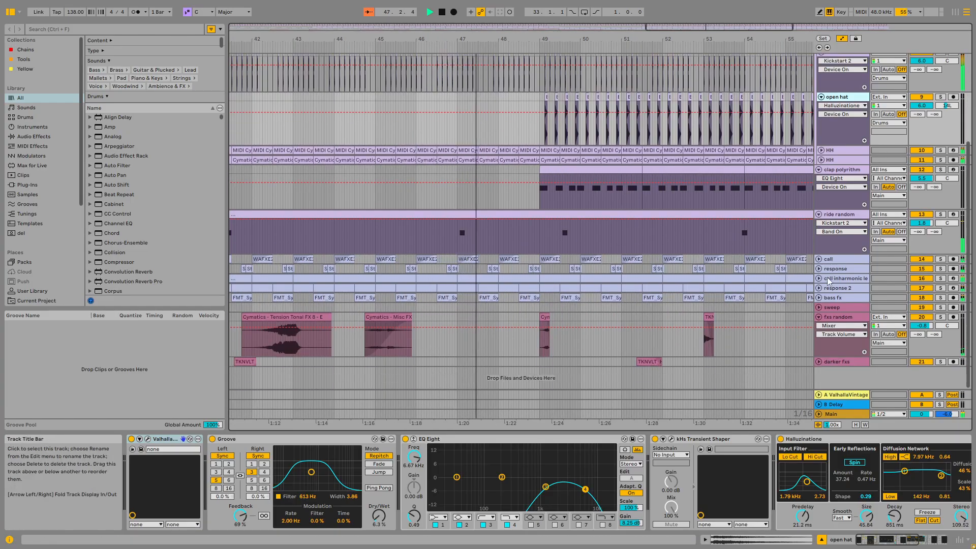
Step: Select the clap polyrithm track to show its device chain
{"action": "scroll", "coordinate": [613, 251], "scroll_direction": "up", "scroll_amount": 5}
{"action": "scroll", "coordinate": [644, 249], "scroll_direction": "up", "scroll_amount": 1}
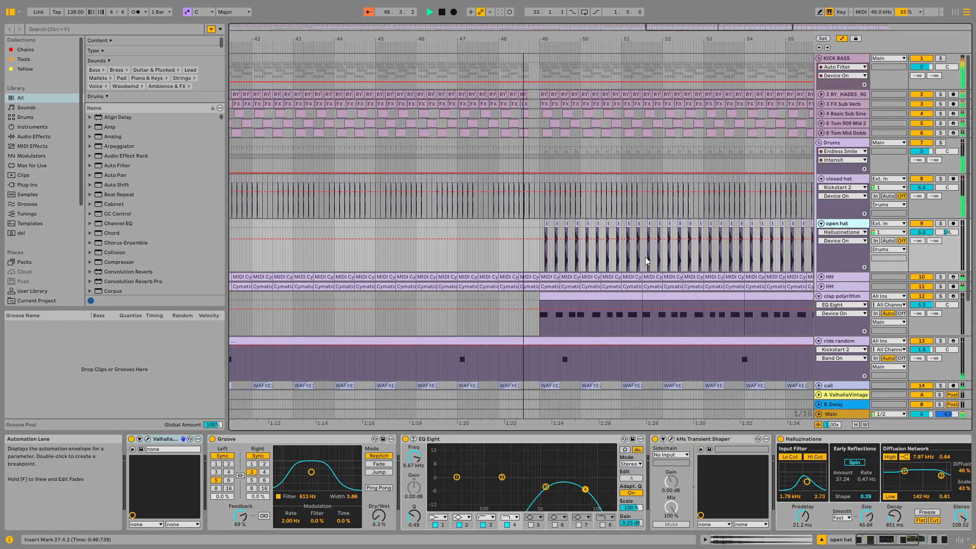
{"action": "scroll", "coordinate": [646, 246], "scroll_direction": "down", "scroll_amount": 2}
{"action": "scroll", "coordinate": [645, 246], "scroll_direction": "down", "scroll_amount": 1}
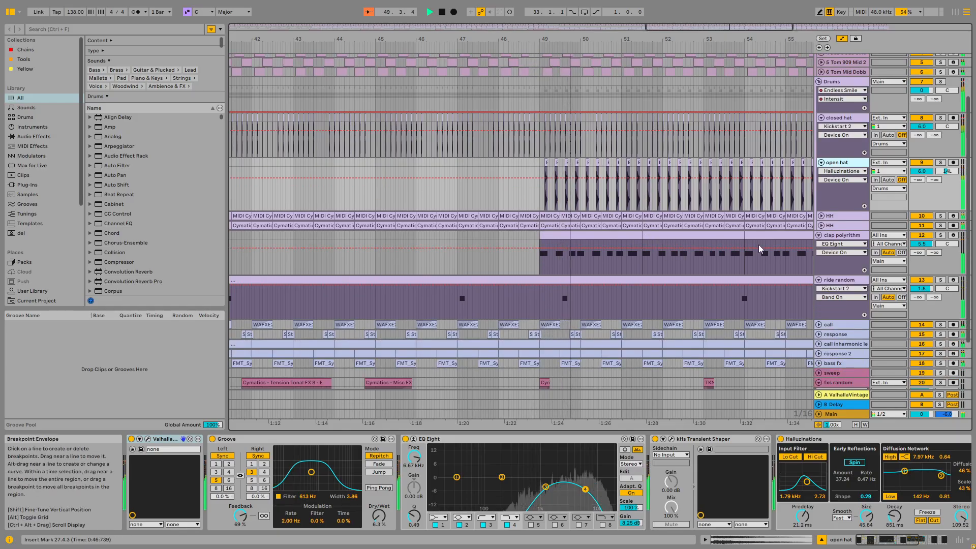
{"action": "scroll", "coordinate": [711, 250], "scroll_direction": "down", "scroll_amount": 3}
{"action": "left_click", "coordinate": [848, 243]}
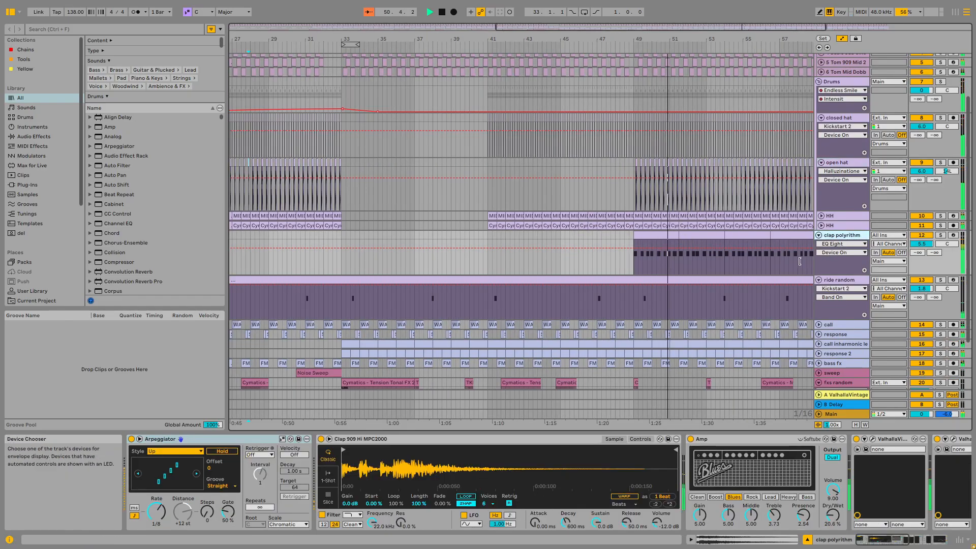
Step: Select the Drums group track to show its devices
{"action": "scroll", "coordinate": [721, 273], "scroll_direction": "down", "scroll_amount": 3}
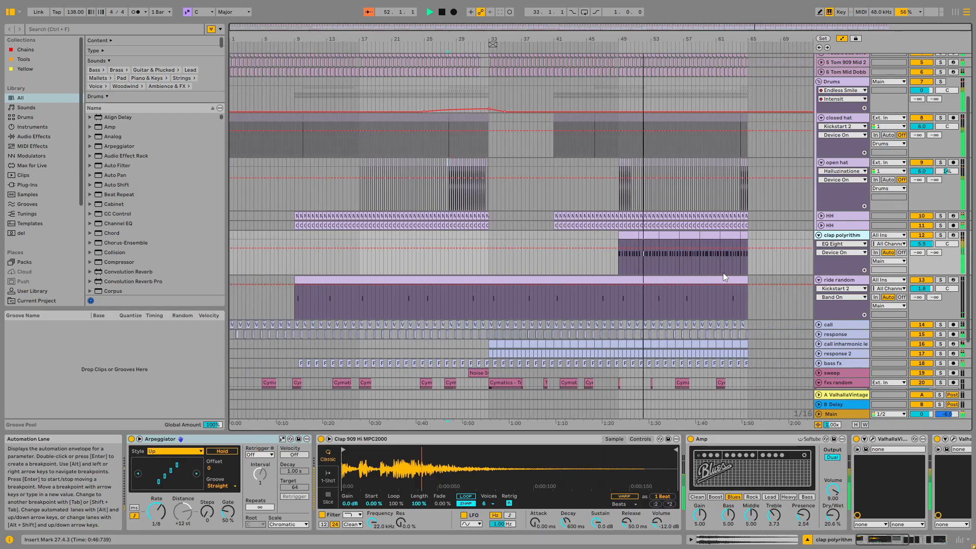
{"action": "scroll", "coordinate": [722, 229], "scroll_direction": "down", "scroll_amount": 3}
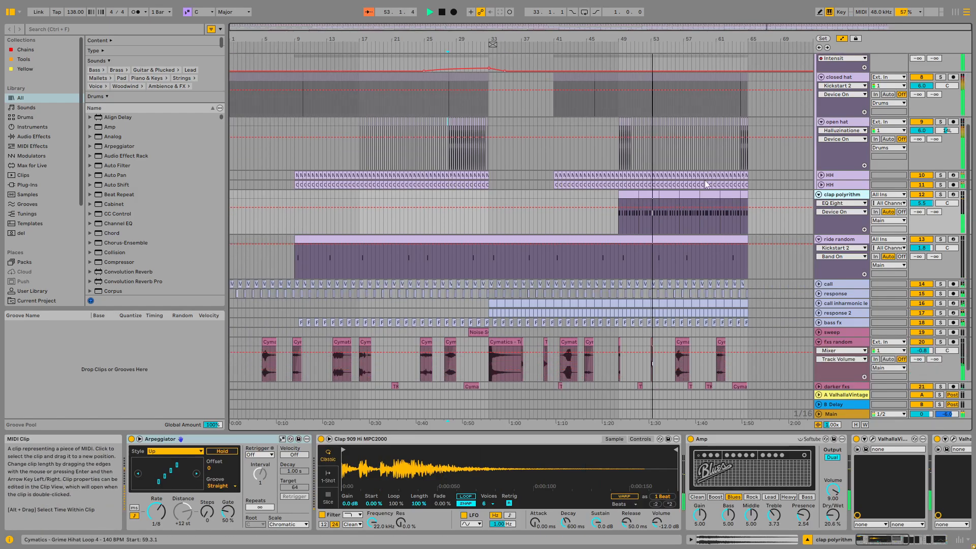
{"action": "scroll", "coordinate": [708, 177], "scroll_direction": "up", "scroll_amount": 3}
{"action": "scroll", "coordinate": [709, 178], "scroll_direction": "up", "scroll_amount": 3}
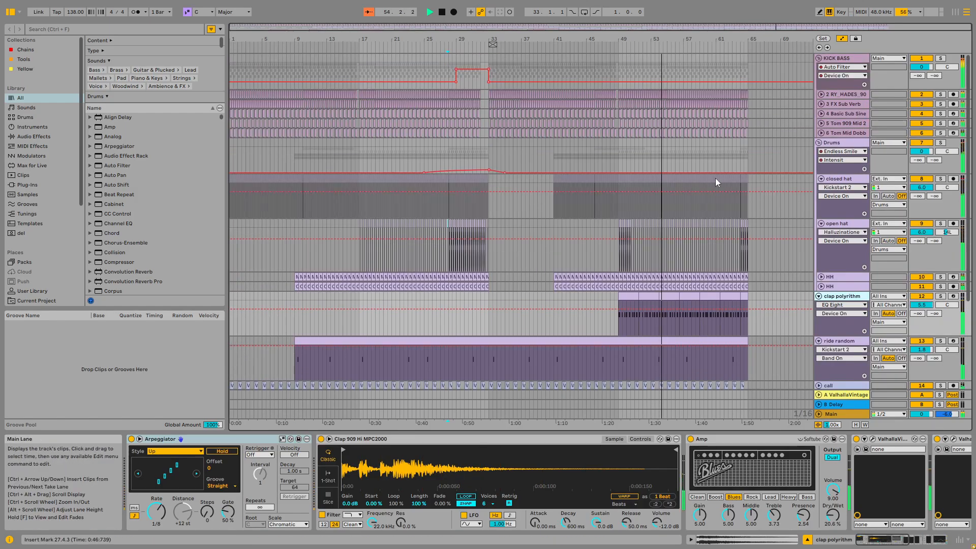
{"action": "left_click", "coordinate": [841, 145]}
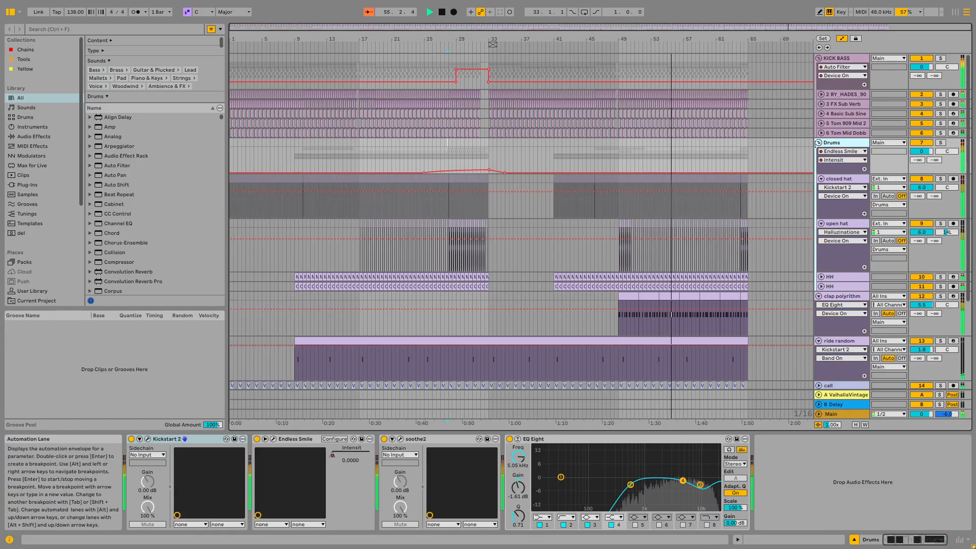
Step: Scroll through the track list to review the expanded tracks and their automation
{"action": "scroll", "coordinate": [800, 144], "scroll_direction": "down", "scroll_amount": 3}
{"action": "scroll", "coordinate": [792, 152], "scroll_direction": "down", "scroll_amount": 4}
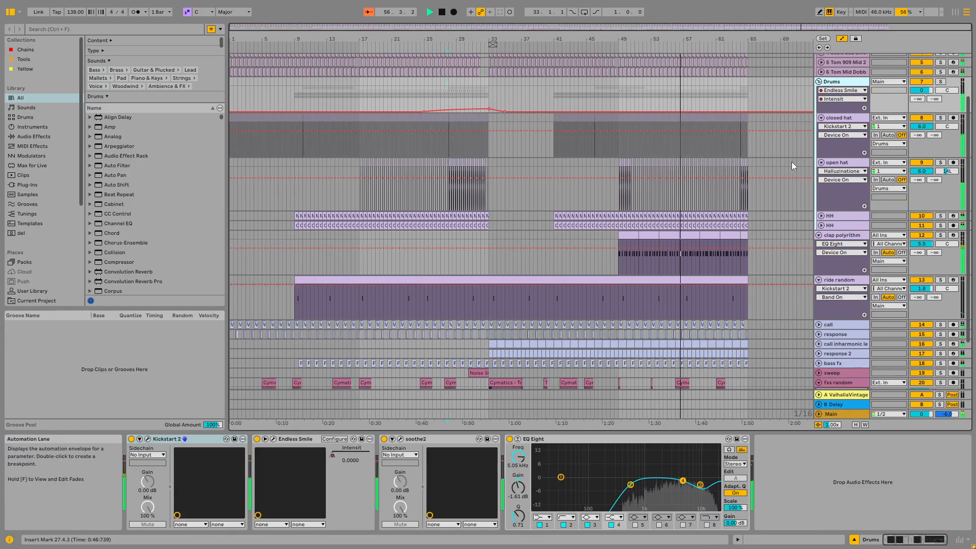
{"action": "scroll", "coordinate": [798, 152], "scroll_direction": "down", "scroll_amount": 5}
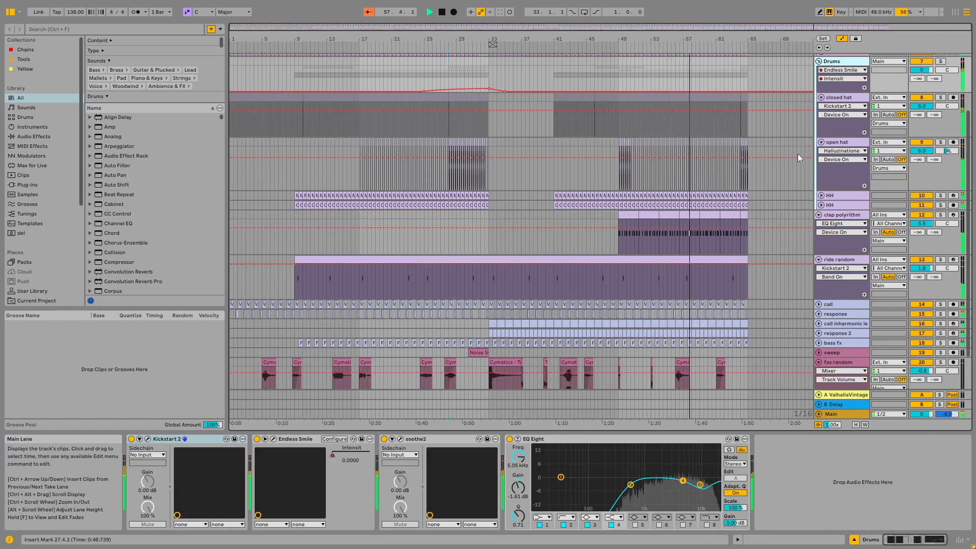
{"action": "scroll", "coordinate": [731, 351], "scroll_direction": "up", "scroll_amount": 3}
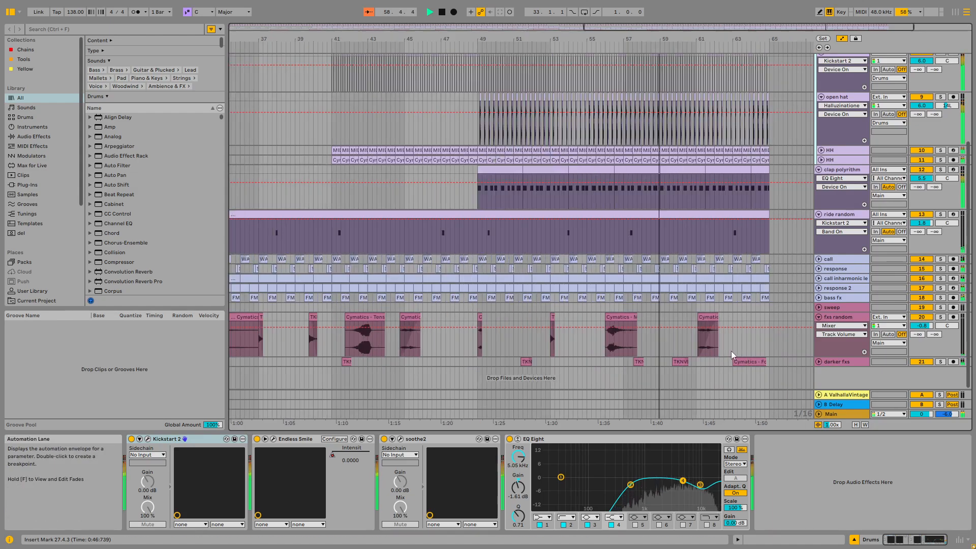
{"action": "scroll", "coordinate": [733, 346], "scroll_direction": "down", "scroll_amount": 3}
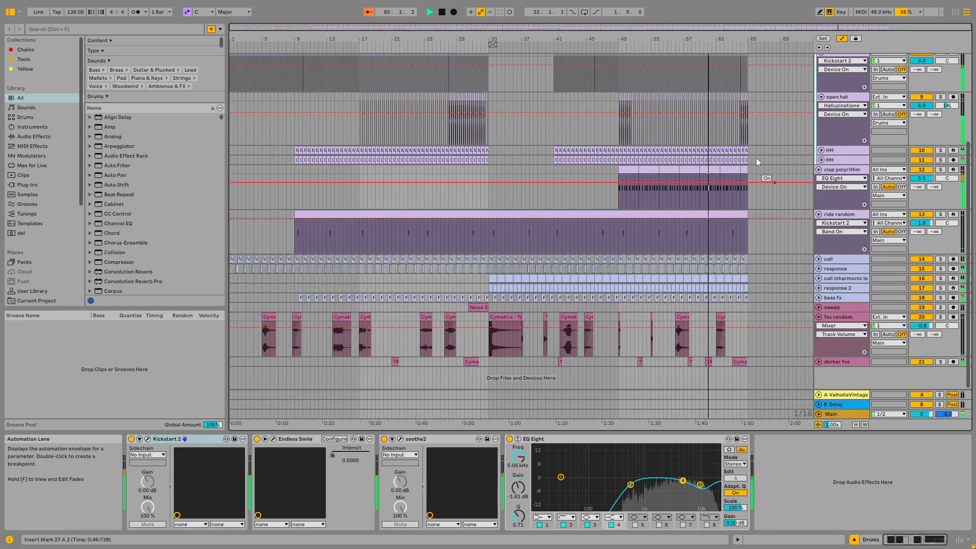
{"action": "scroll", "coordinate": [758, 162], "scroll_direction": "up", "scroll_amount": 10}
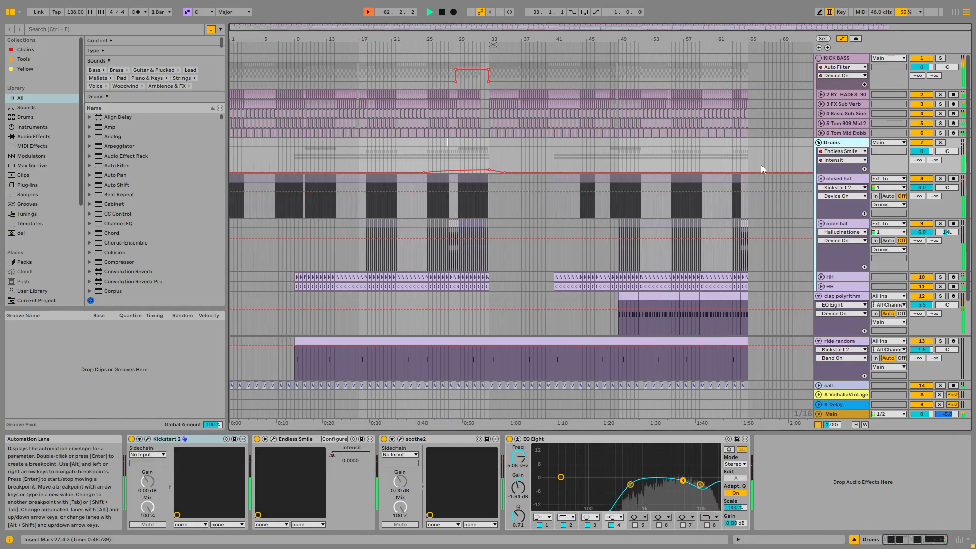
{"action": "scroll", "coordinate": [761, 165], "scroll_direction": "up", "scroll_amount": 5}
{"action": "scroll", "coordinate": [761, 165], "scroll_direction": "down", "scroll_amount": 6}
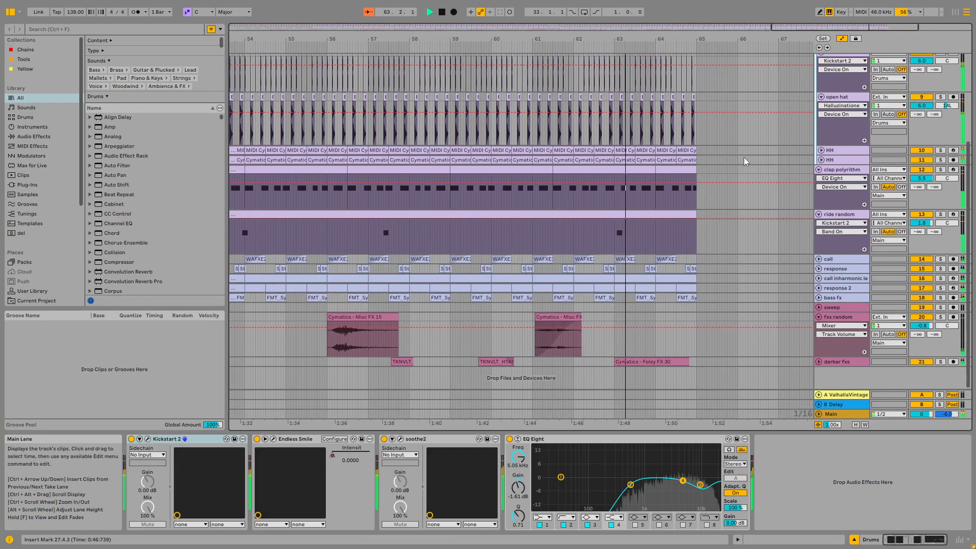
Step: Select all tracks and fold them all into compact rows
{"action": "left_click", "coordinate": [842, 170]}
{"action": "left_click", "coordinate": [840, 214]}
{"action": "key", "text": "ctrl+a"}
{"action": "left_click", "coordinate": [819, 170]}
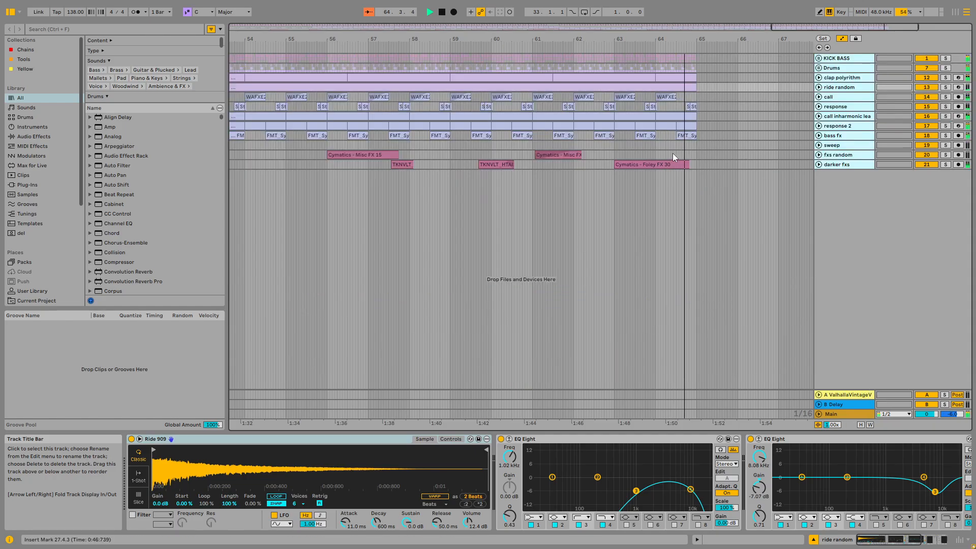
{"action": "left_click", "coordinate": [709, 146]}
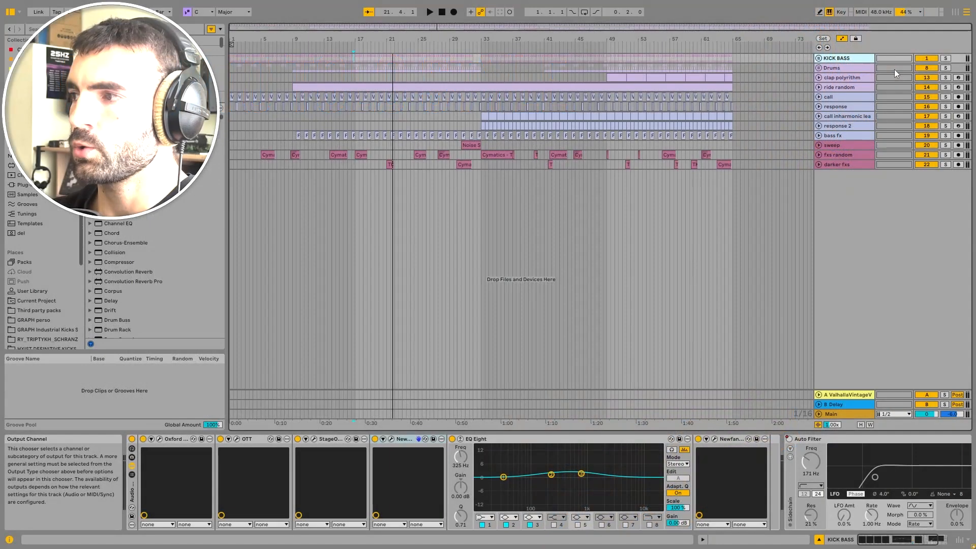
Step: Solo the KICK BASS group and play it back from the song start
{"action": "left_click", "coordinate": [946, 58]}
{"action": "left_click", "coordinate": [442, 15]}
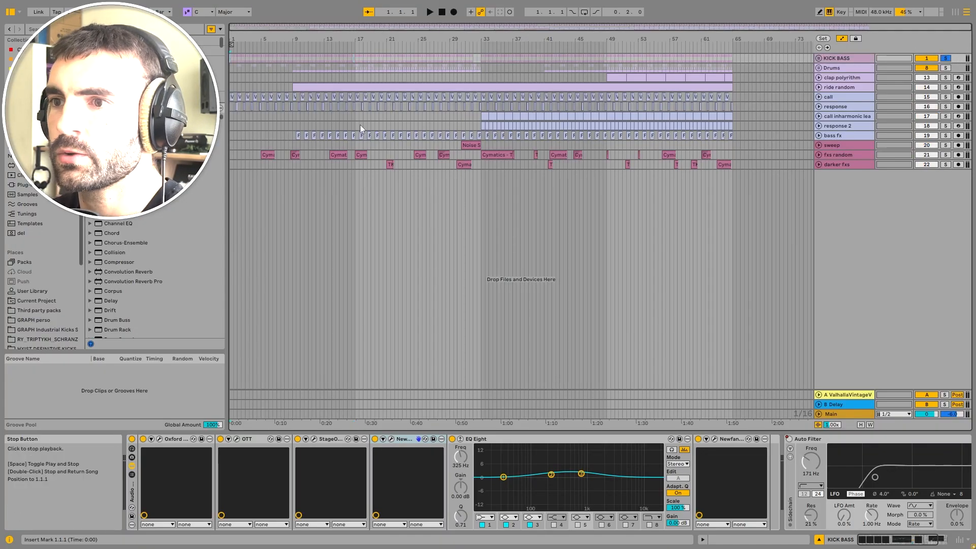
{"action": "key", "text": "space"}
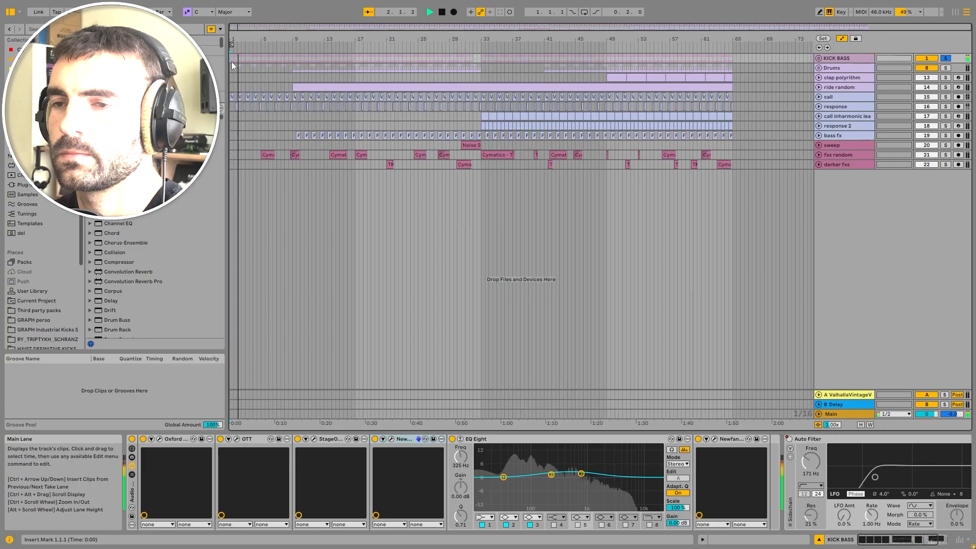
{"action": "key", "text": "space"}
Step: Unfold the KICK BASS group and audition its first bar zoomed in
{"action": "key", "text": "u"}
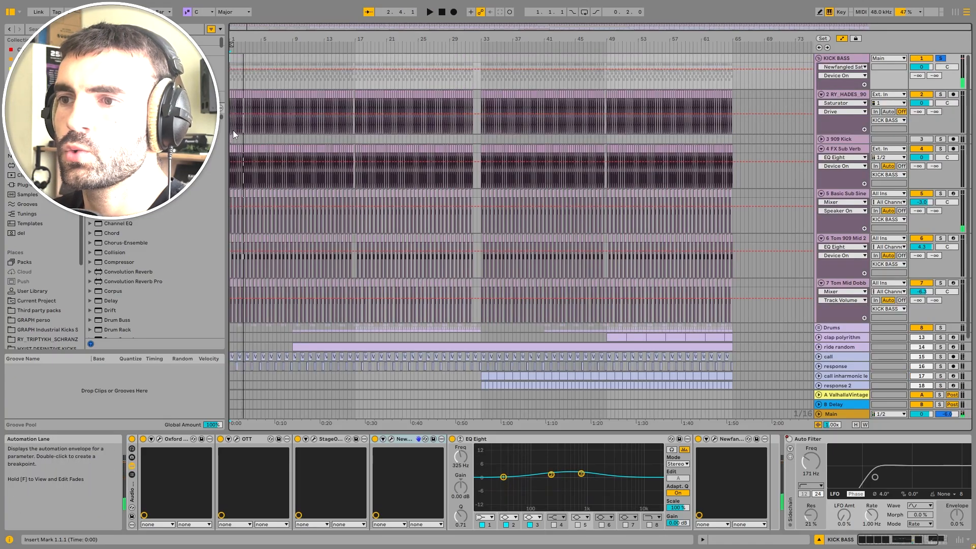
{"action": "scroll", "coordinate": [233, 130], "scroll_direction": "up", "scroll_amount": 10}
{"action": "key", "text": "space"}
{"action": "left_click", "coordinate": [443, 14]}
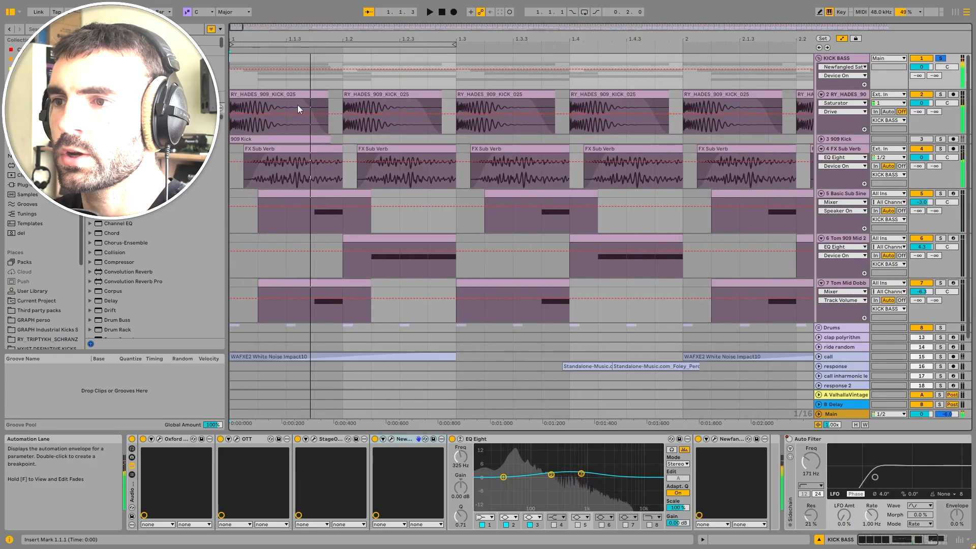
Step: Loop the first two beats (1.1.1 to 1.3.1) of the RY_HADES_909_KICK_025 clip
{"action": "left_click", "coordinate": [303, 104]}
{"action": "left_click", "coordinate": [454, 97], "text": "shift"}
{"action": "key", "text": "ctrl+l"}
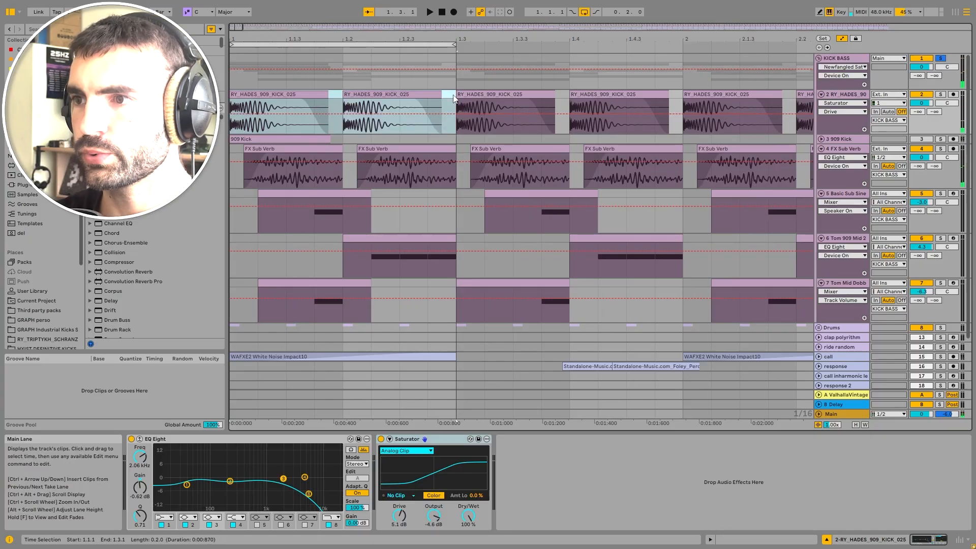
{"action": "scroll", "coordinate": [267, 154], "scroll_direction": "up", "scroll_amount": 3}
{"action": "left_click", "coordinate": [282, 136]}
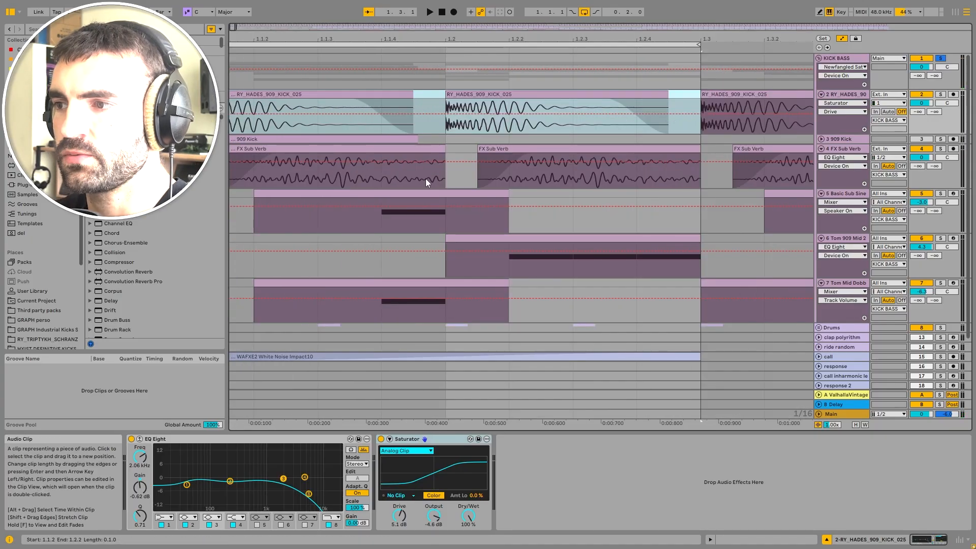
{"action": "scroll", "coordinate": [282, 136], "scroll_direction": "down", "scroll_amount": 4}
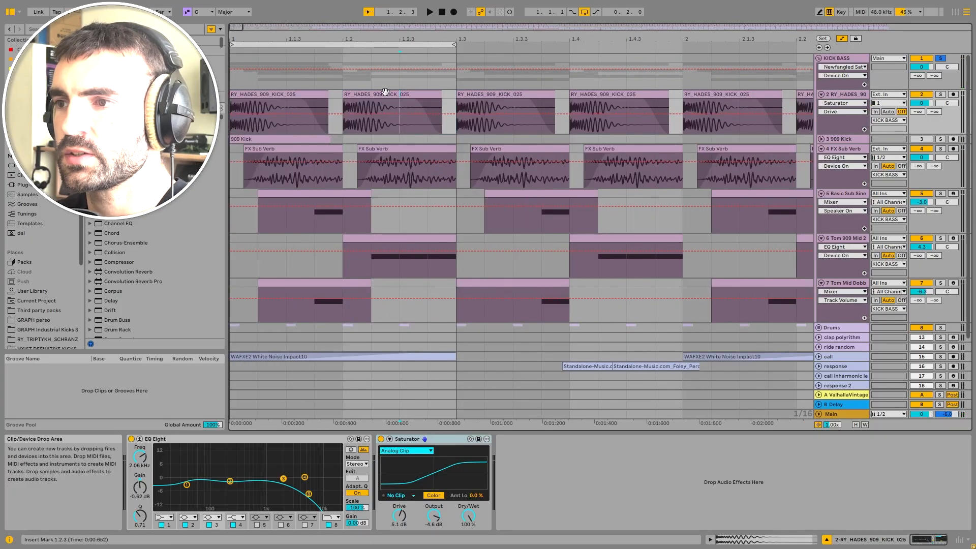
Step: Fold the Basic Sub Sine, Tom 909 Mid 2 and Tom Mid Dobbs tracks inside the KICK BASS group
{"action": "left_click", "coordinate": [351, 109]}
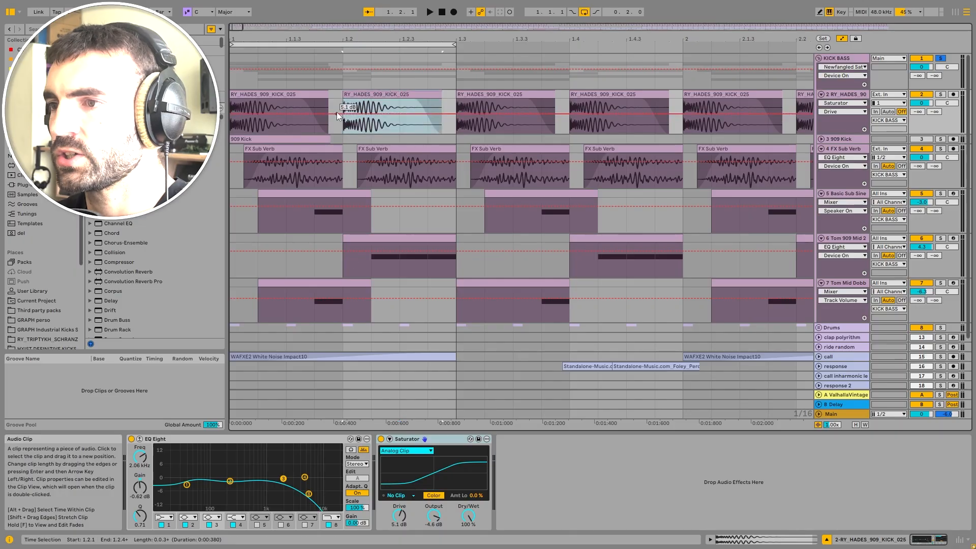
{"action": "left_click", "coordinate": [833, 151]}
{"action": "left_click", "coordinate": [821, 194]}
{"action": "left_click", "coordinate": [821, 203]}
{"action": "left_click", "coordinate": [822, 213]}
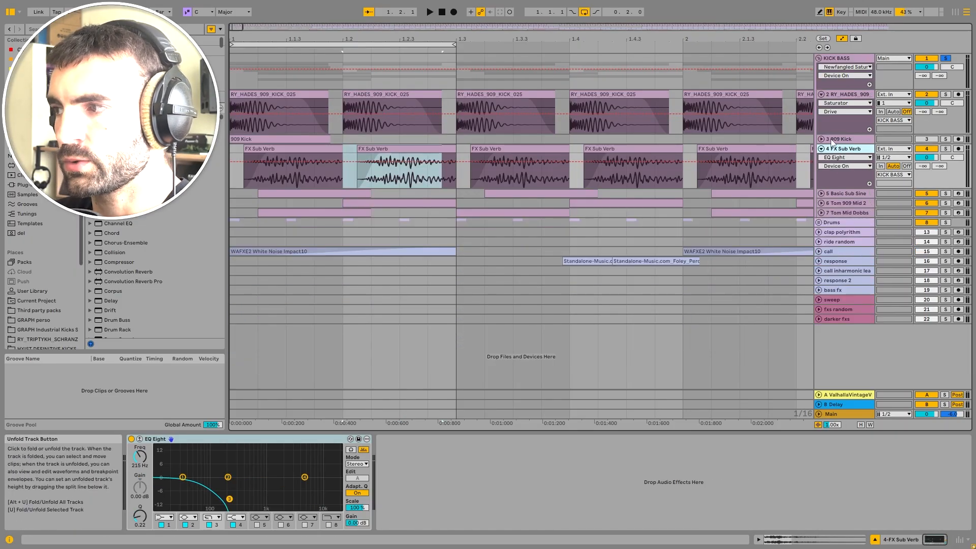
Step: Select the KICK BASS group track and bypass its Audio Effect Rack
{"action": "left_click", "coordinate": [856, 95]}
{"action": "left_click", "coordinate": [819, 84]}
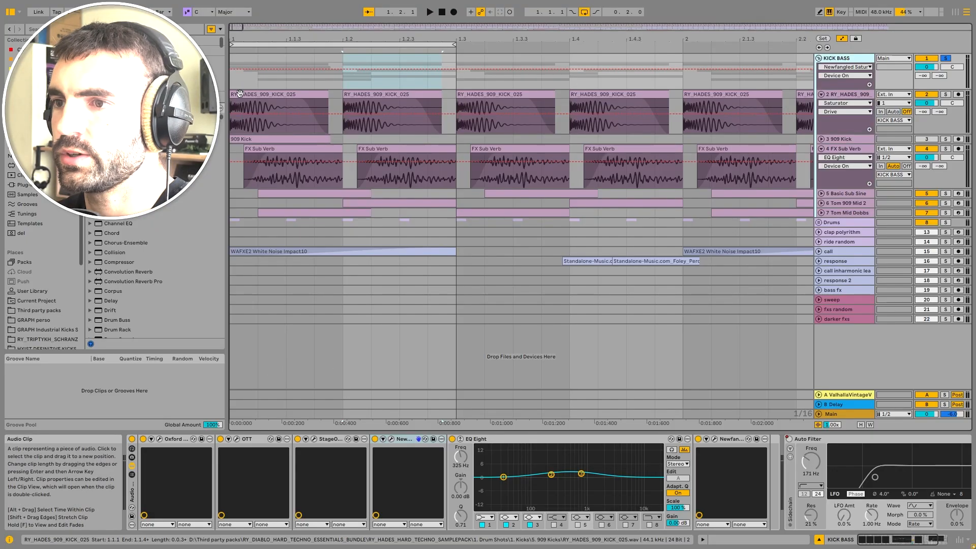
{"action": "left_click", "coordinate": [132, 440]}
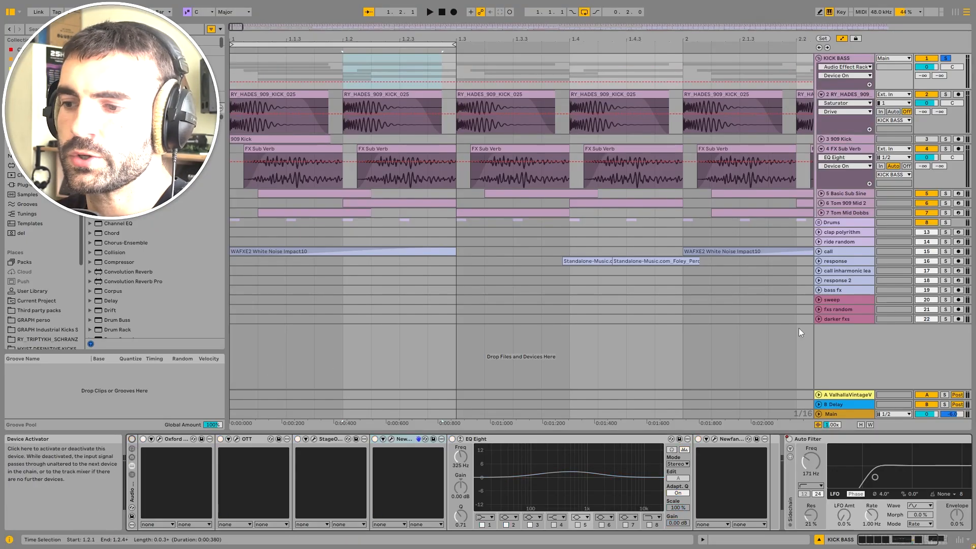
Step: Solo the RY_HADES_909 kick track and select its first kick clip
{"action": "left_click", "coordinate": [865, 95]}
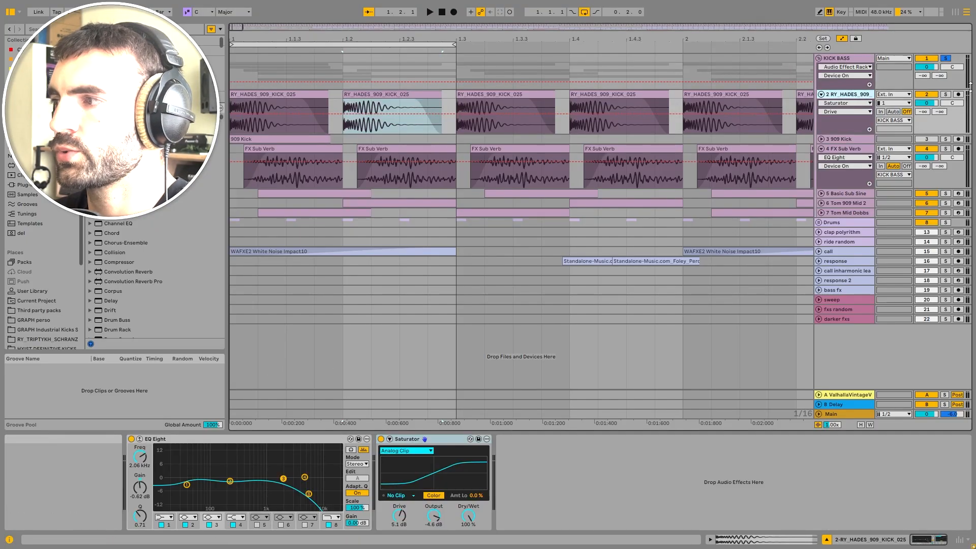
{"action": "left_click", "coordinate": [946, 95]}
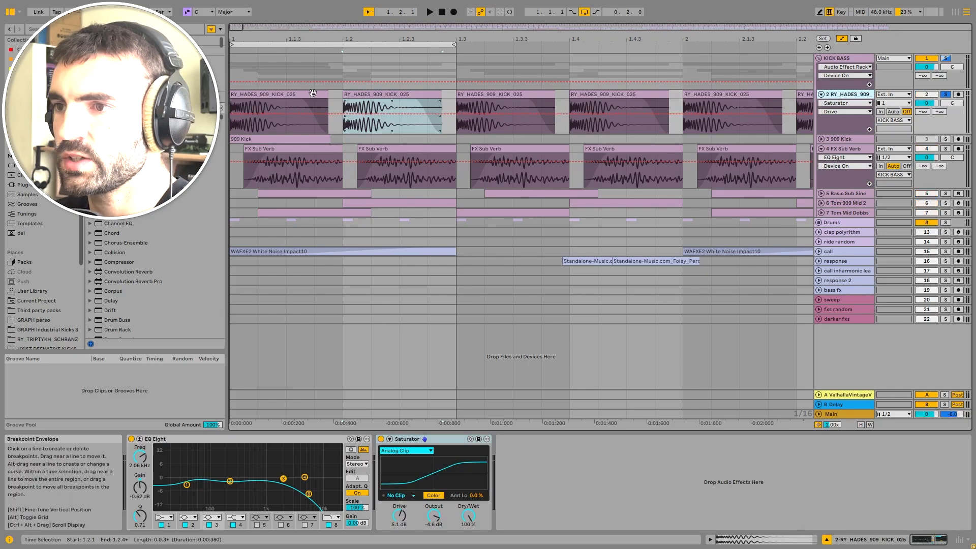
{"action": "left_click", "coordinate": [288, 101]}
{"action": "left_click", "coordinate": [288, 95]}
Step: Bypass the kick track's Saturator and EQ Eight, then play the looped beats to hear the dry kick
{"action": "left_click", "coordinate": [381, 440]}
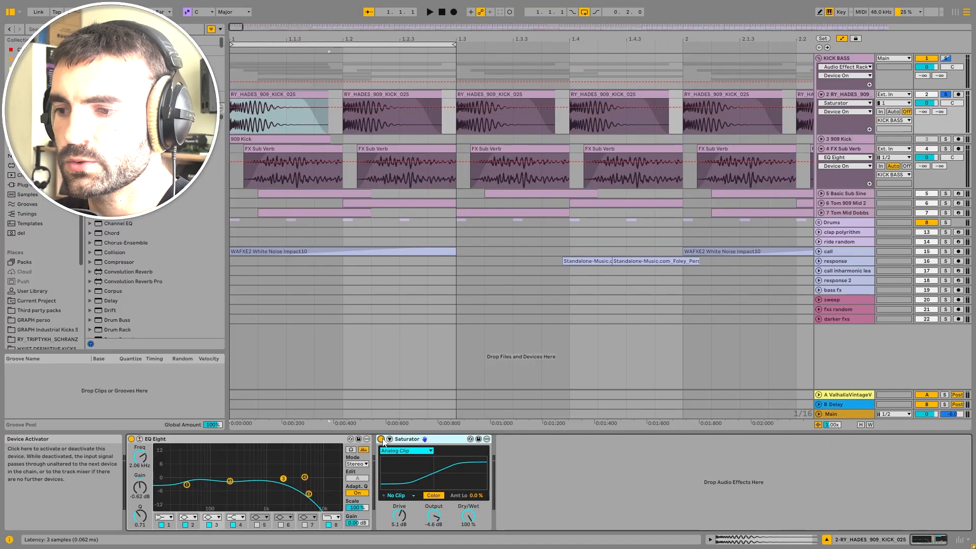
{"action": "left_click", "coordinate": [131, 438]}
{"action": "left_click", "coordinate": [268, 97]}
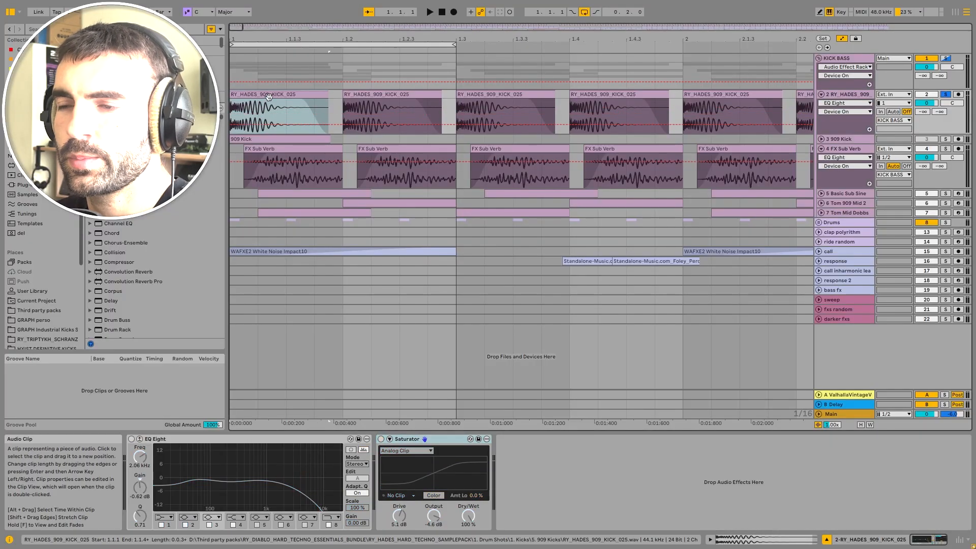
{"action": "key", "text": "space"}
{"action": "key", "text": "space"}
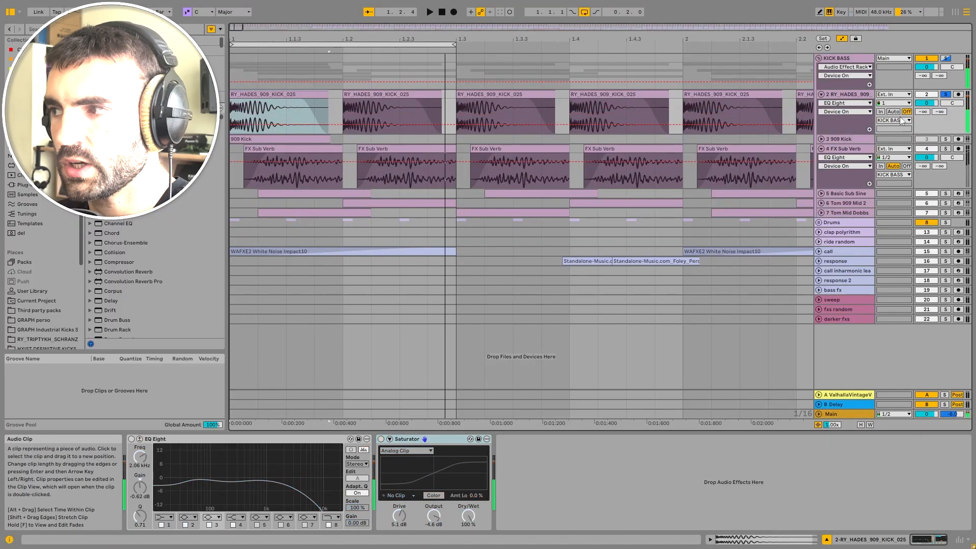
Step: Unfold and solo the 909 Kick track, select its clip and audition it in the loop
{"action": "left_click", "coordinate": [839, 139]}
{"action": "left_click", "coordinate": [821, 139]}
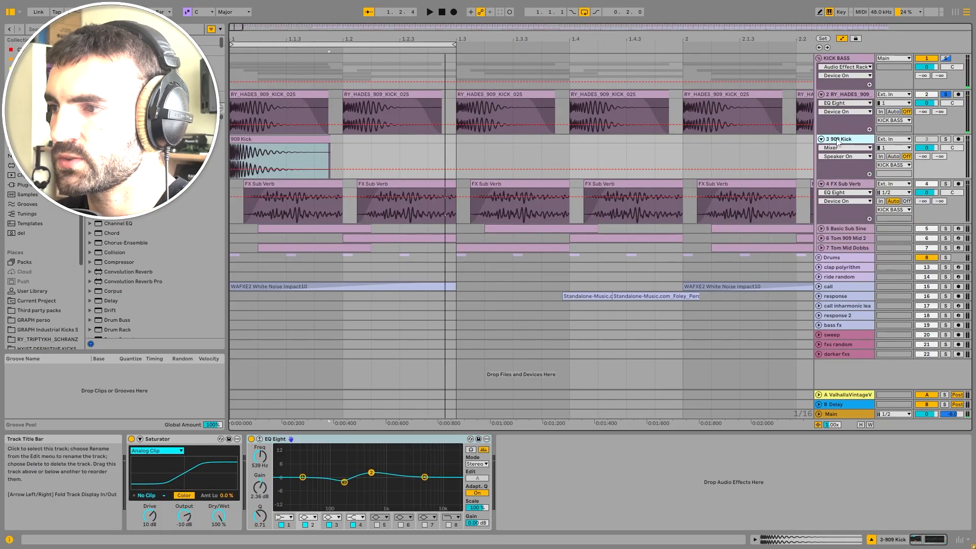
{"action": "left_click", "coordinate": [946, 139]}
{"action": "left_click", "coordinate": [309, 139]}
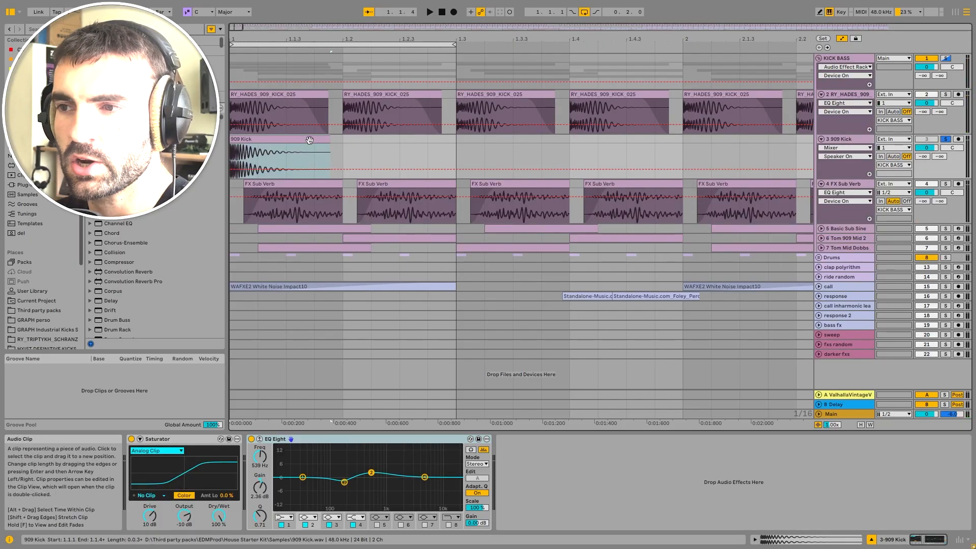
{"action": "scroll", "coordinate": [239, 137], "scroll_direction": "up", "scroll_amount": 3}
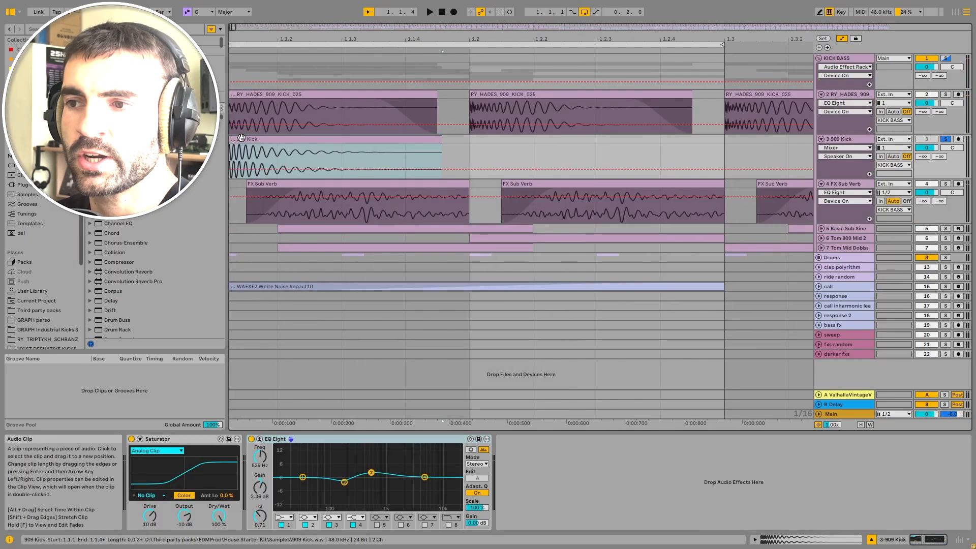
{"action": "scroll", "coordinate": [241, 138], "scroll_direction": "down", "scroll_amount": 3}
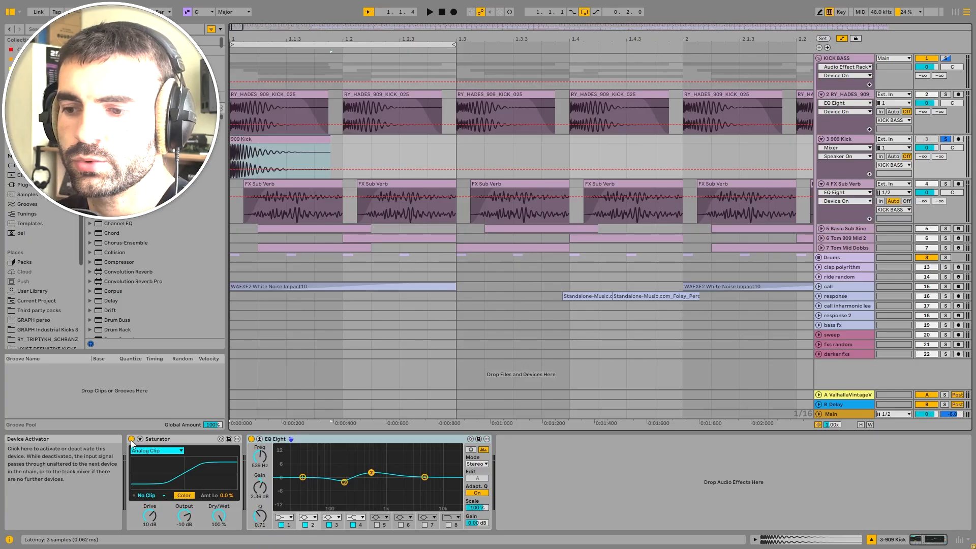
{"action": "key", "text": "space"}
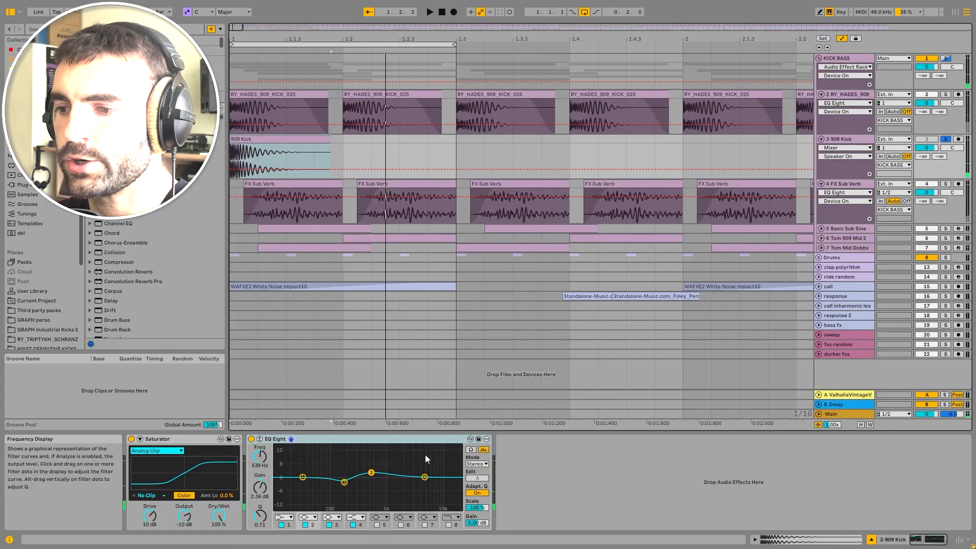
{"action": "key", "text": "ctrl+f"}
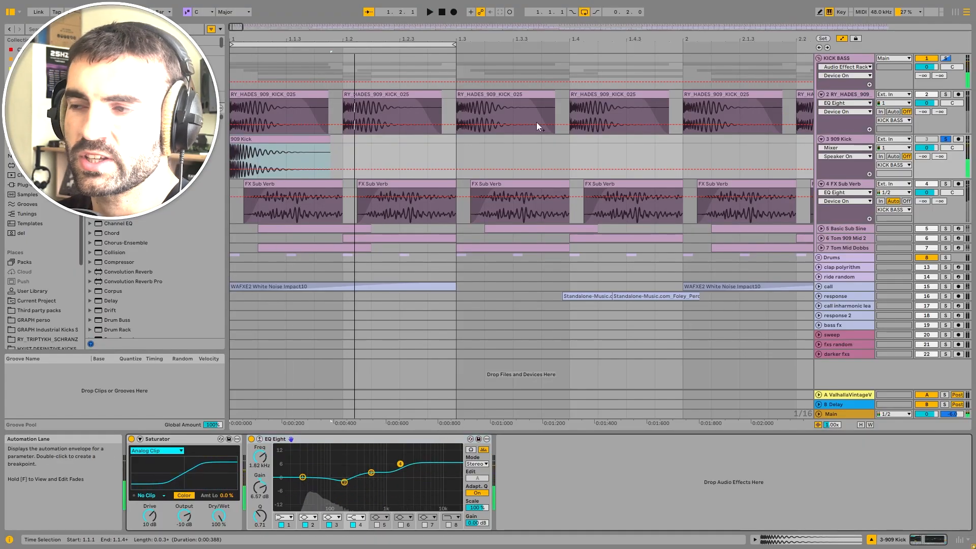
Step: Delete the 909 Kick track and solo the RY_HADES_909 kick track again
{"action": "left_click", "coordinate": [844, 139]}
{"action": "key", "text": "Delete"}
{"action": "left_click", "coordinate": [947, 95]}
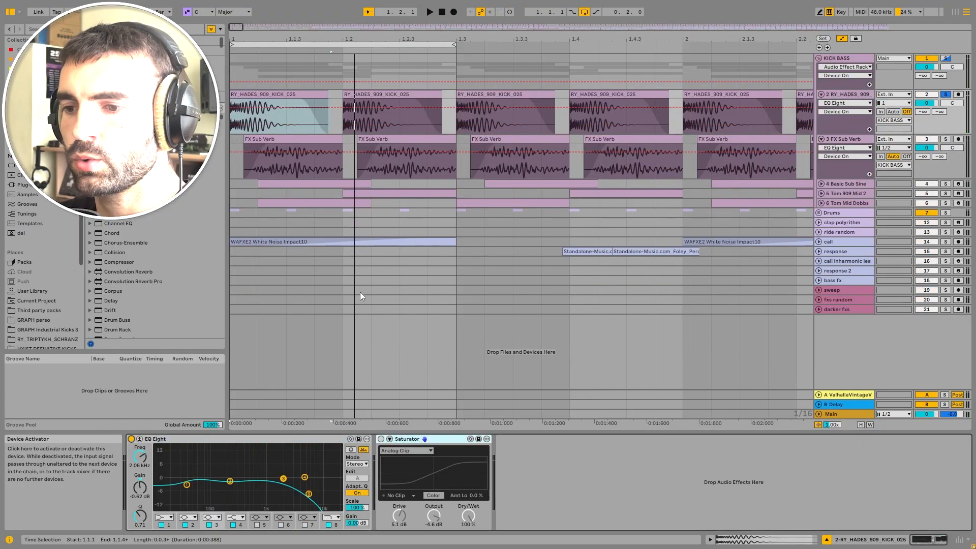
{"action": "key", "text": "space"}
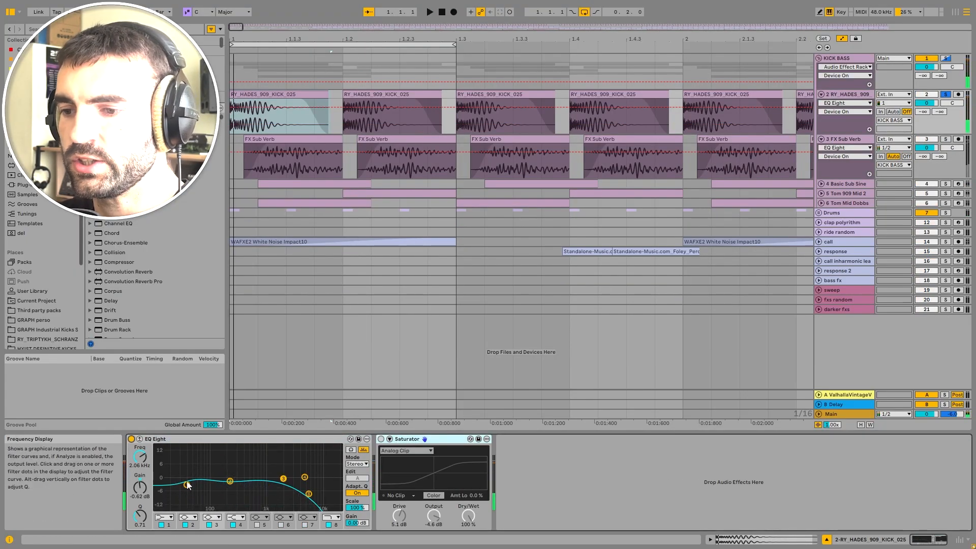
Step: Re-enable the kick track's Saturator and play the loop to compare
{"action": "left_click", "coordinate": [381, 439]}
{"action": "key", "text": "space"}
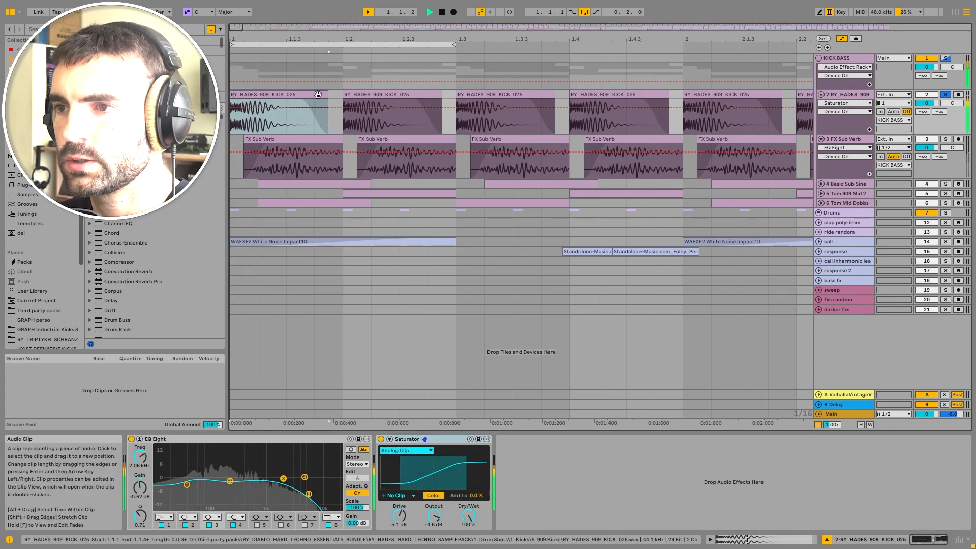
{"action": "key", "text": "space"}
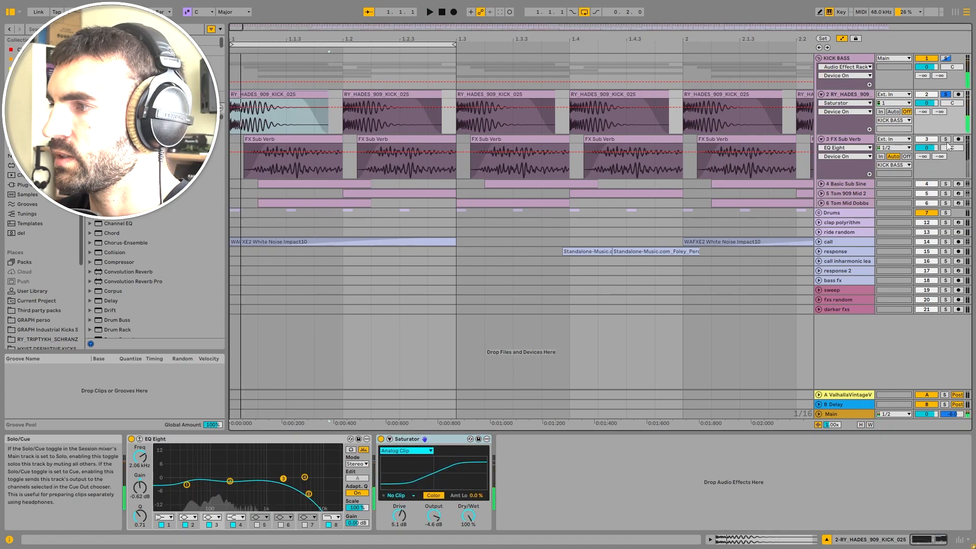
Step: Solo the FX Sub Verb track and examine its EQ Eight curve in the expanded view while playing
{"action": "left_click", "coordinate": [945, 139]}
{"action": "left_click", "coordinate": [843, 138]}
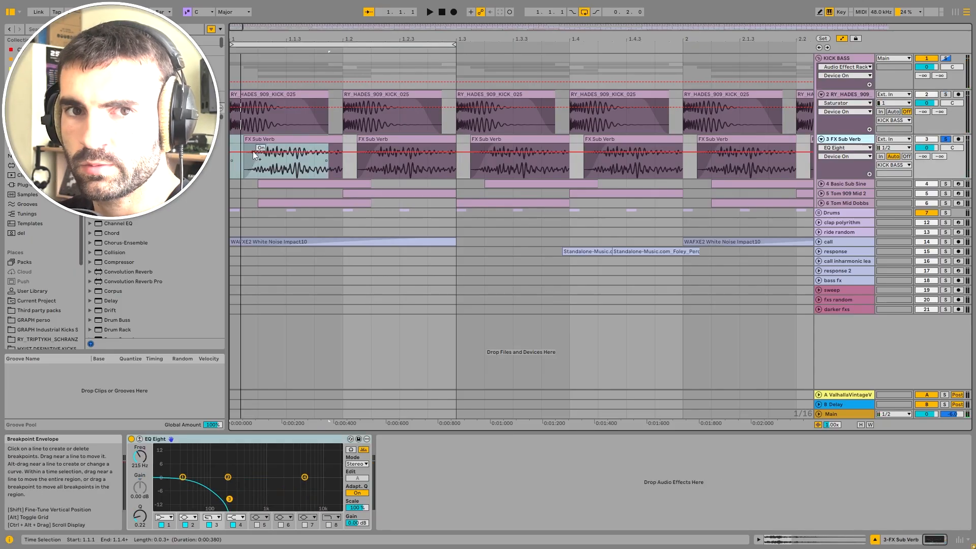
{"action": "left_click", "coordinate": [289, 136]}
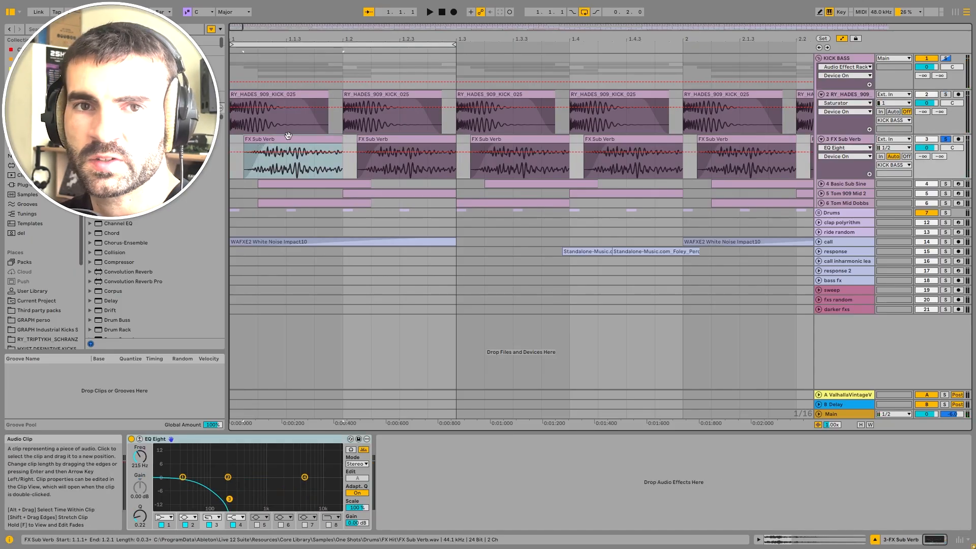
{"action": "double_click", "coordinate": [302, 141]}
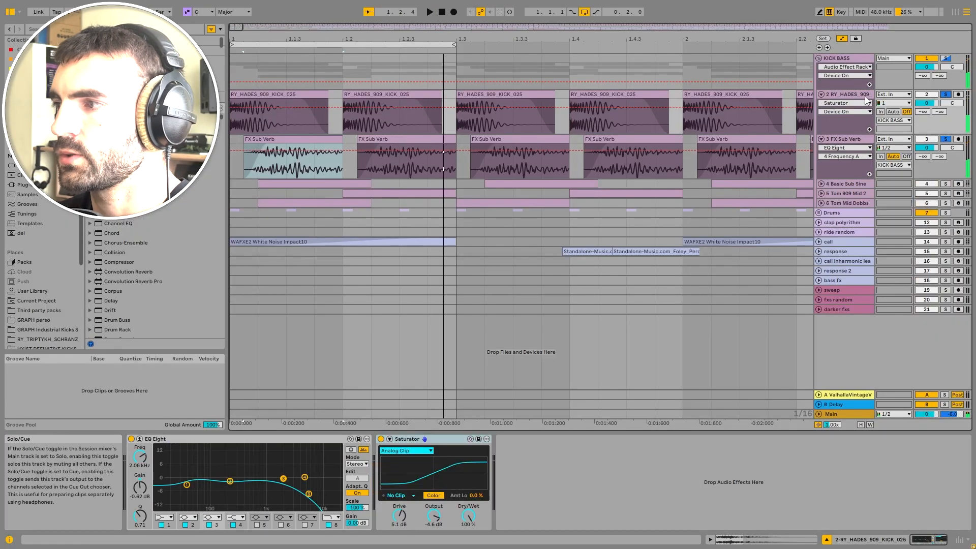
{"action": "key", "text": "Up"}
{"action": "key", "text": "space"}
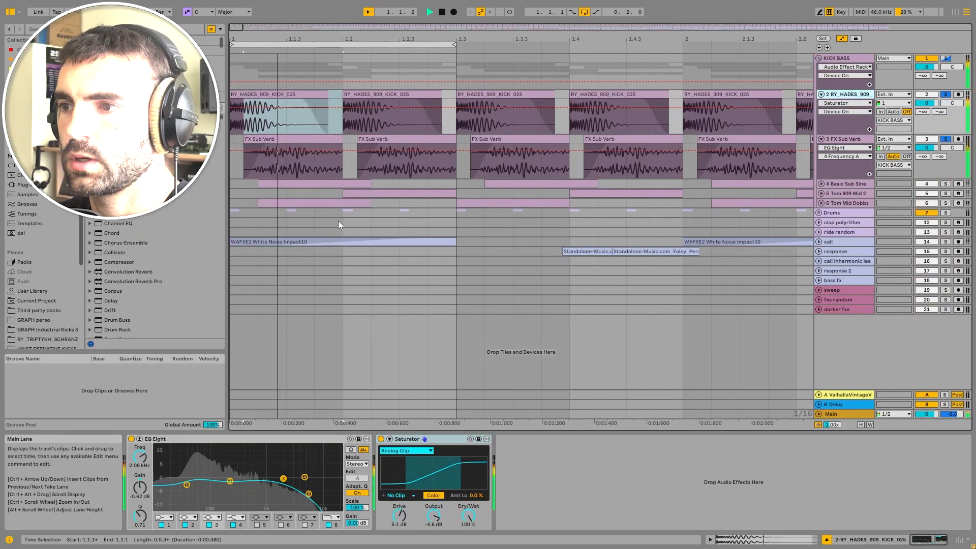
{"action": "key", "text": "space"}
Step: Unfold the Basic Sub Sine, Tom 909 Mid 2 and Tom Mid Dobbs tracks
{"action": "left_click", "coordinate": [824, 187]}
{"action": "left_click", "coordinate": [821, 184]}
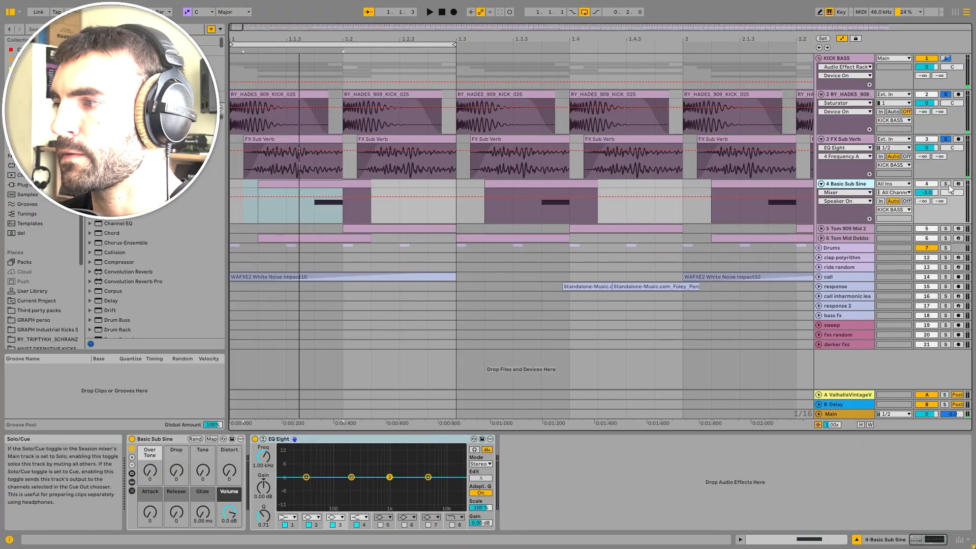
{"action": "left_click", "coordinate": [821, 229]}
{"action": "left_click", "coordinate": [820, 273]}
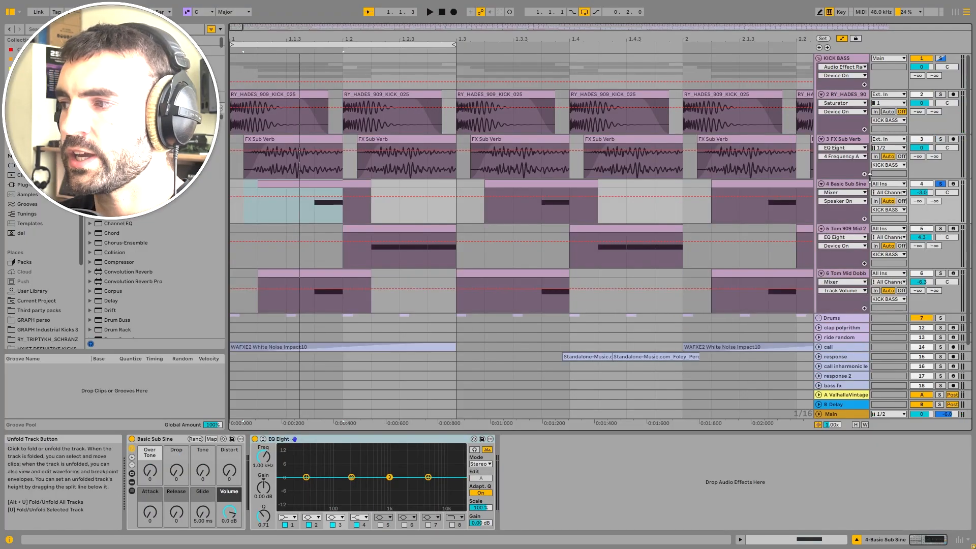
Step: Select the Basic Sub Sine's first clip and audition it soloed in the loop
{"action": "left_click", "coordinate": [243, 212]}
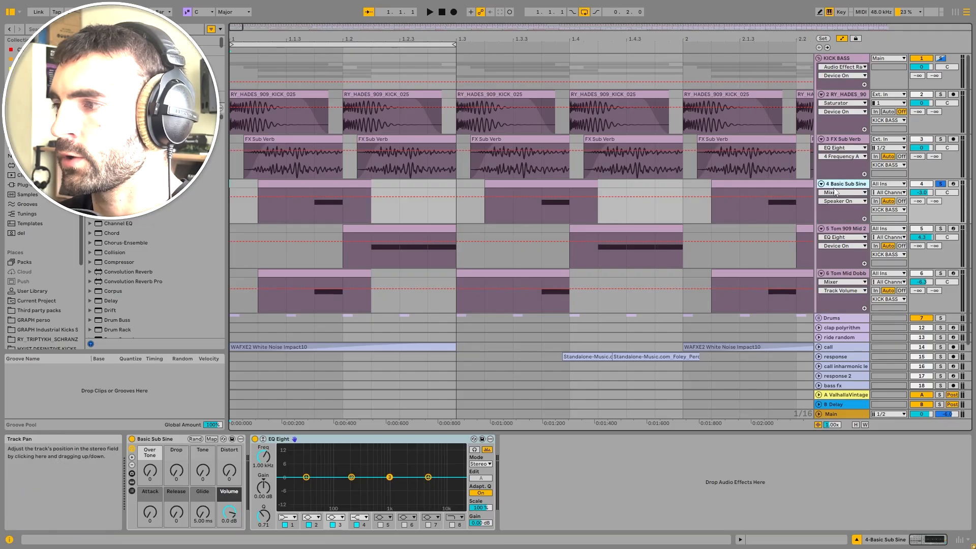
{"action": "left_click", "coordinate": [293, 203]}
{"action": "key", "text": "space"}
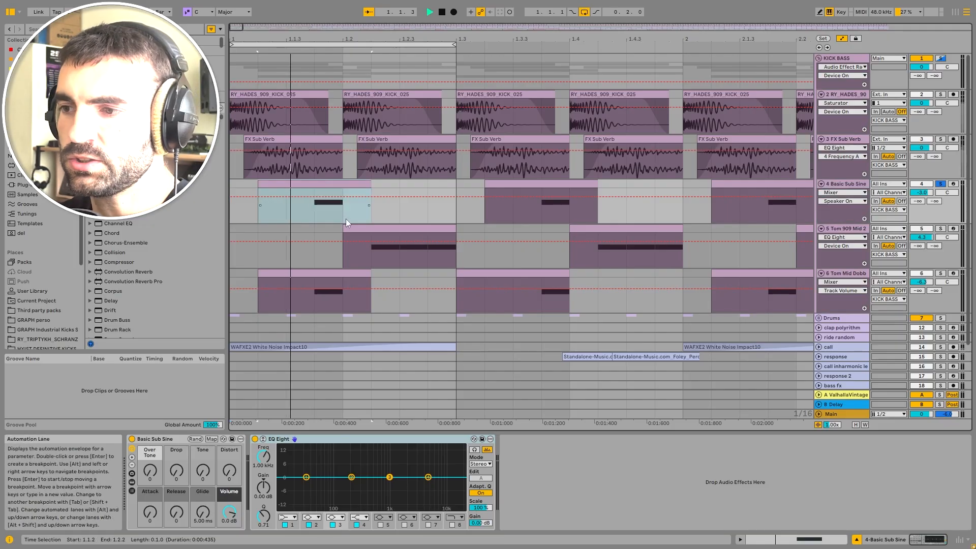
{"action": "key", "text": "space"}
Step: Solo Tom 909 Mid 2 and then Tom Mid Dobbs, auditioning each in the loop
{"action": "left_click", "coordinate": [941, 229]}
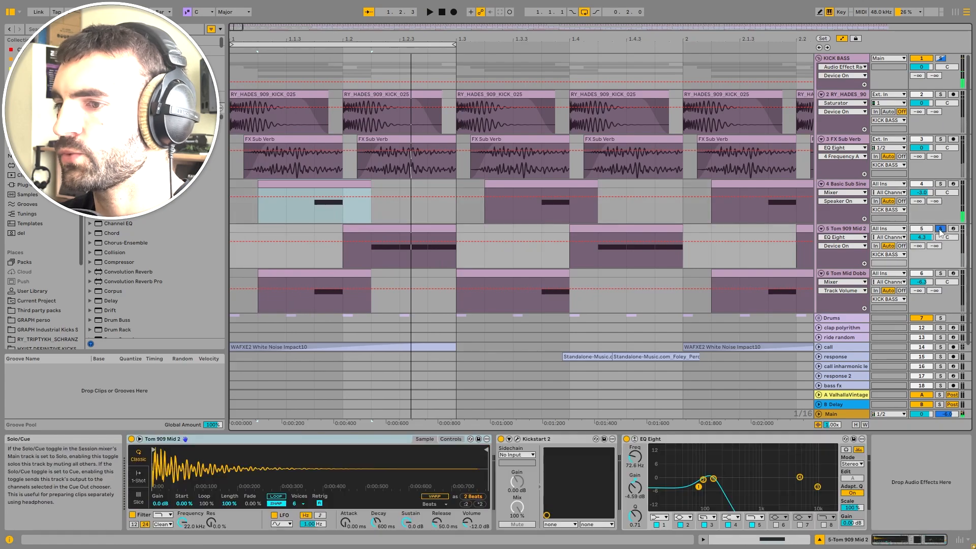
{"action": "key", "text": "space"}
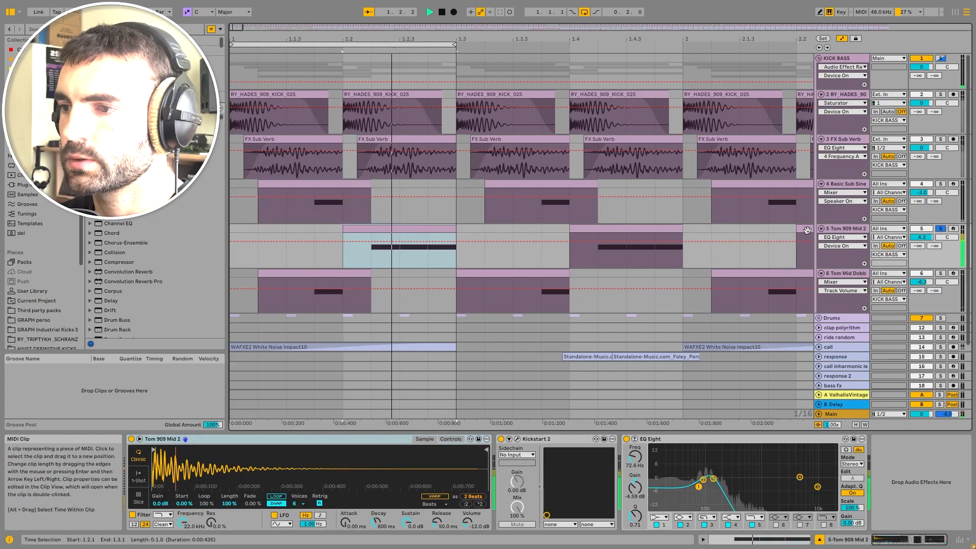
{"action": "left_click", "coordinate": [941, 274]}
{"action": "key", "text": "space"}
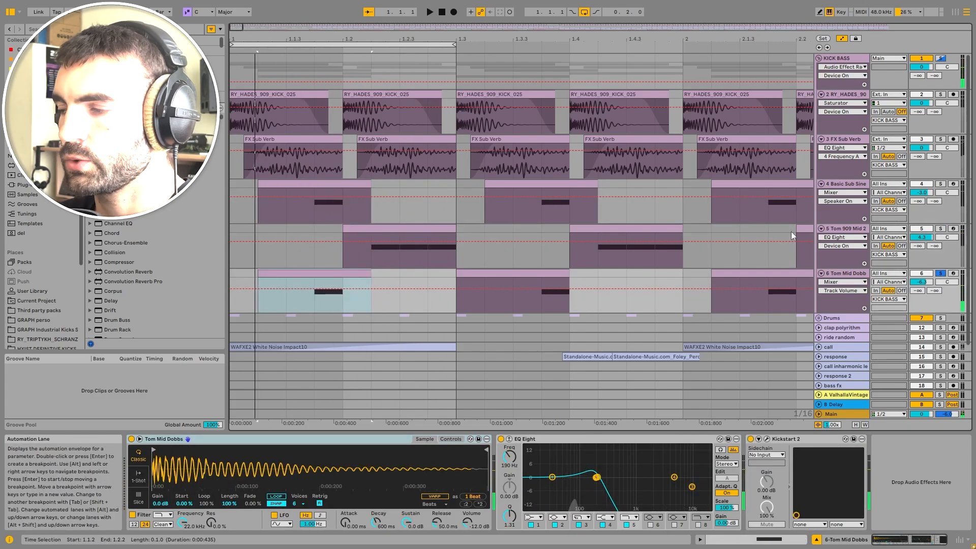
Step: Bypass and re-enable the Tom Mid Dobbs EQ Eight during playback to compare
{"action": "left_click", "coordinate": [590, 450]}
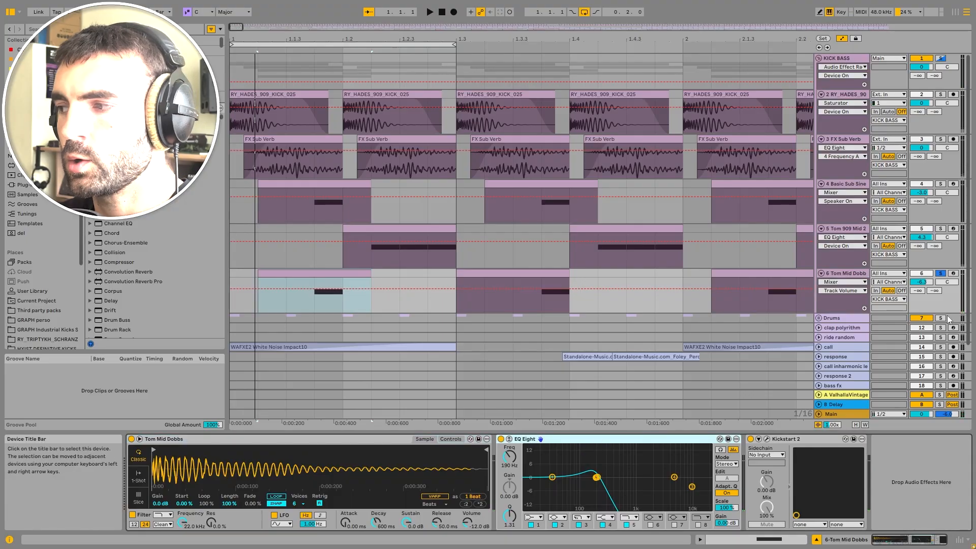
{"action": "left_click", "coordinate": [500, 439]}
{"action": "key", "text": "space"}
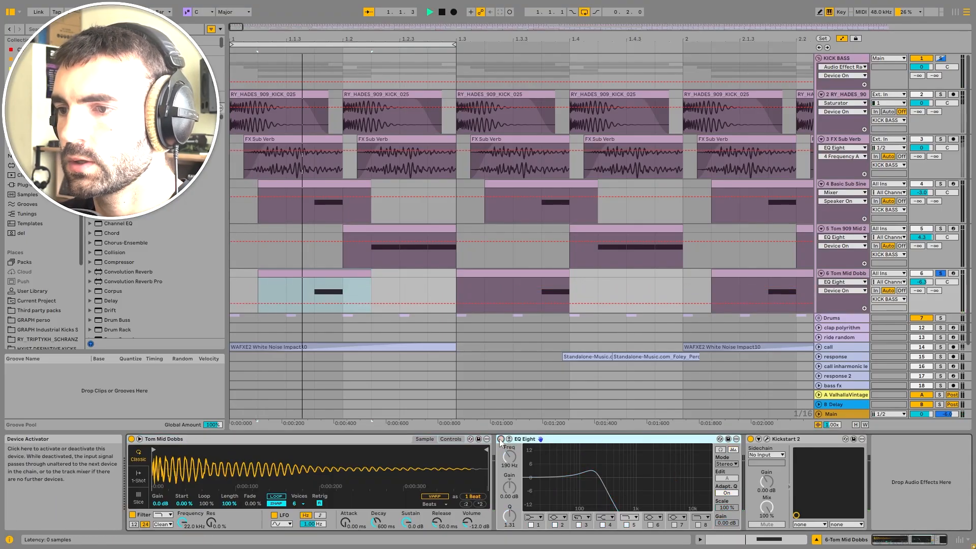
{"action": "left_click", "coordinate": [501, 439]}
Step: Solo Tom 909 Mid 2 and bypass and re-enable its EQ Eight while playing to compare
{"action": "left_click", "coordinate": [846, 228]}
{"action": "left_click", "coordinate": [940, 229]}
{"action": "key", "text": "space"}
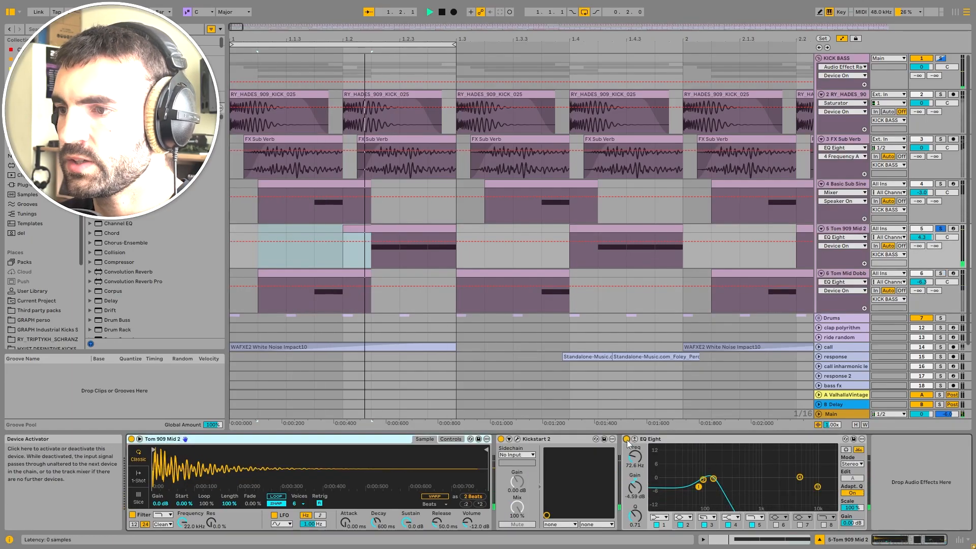
{"action": "left_click", "coordinate": [627, 440]}
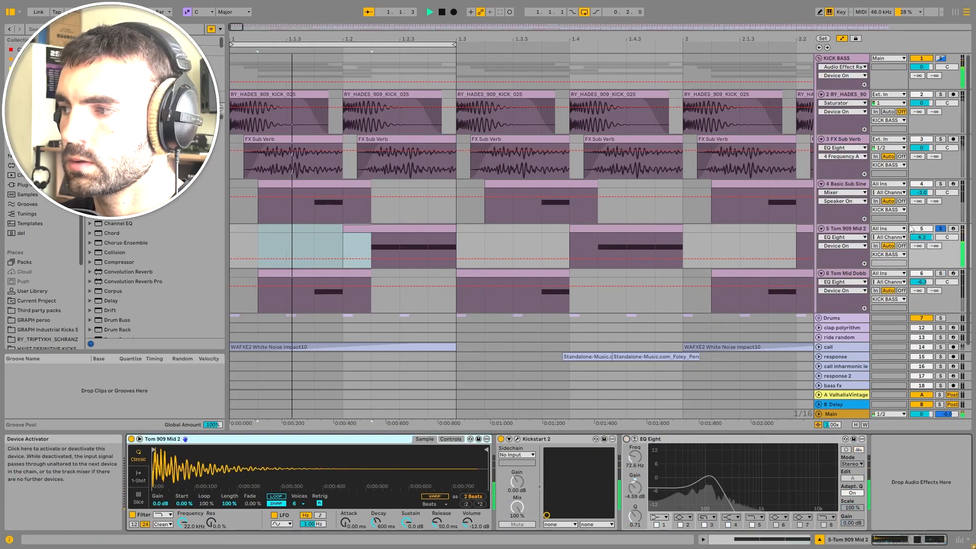
{"action": "left_click", "coordinate": [627, 439]}
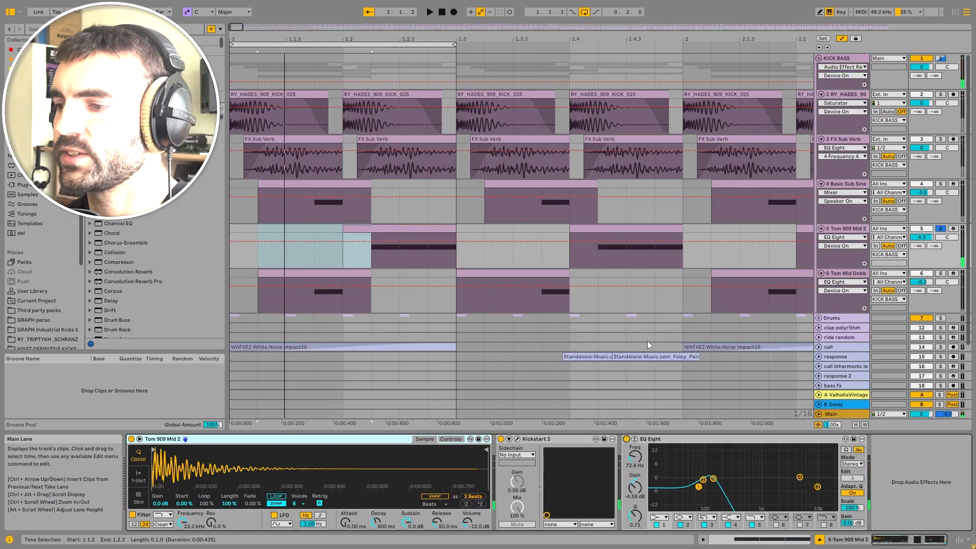
Step: Solo the KICK BASS group and audition it playing in the loop
{"action": "left_click", "coordinate": [254, 260]}
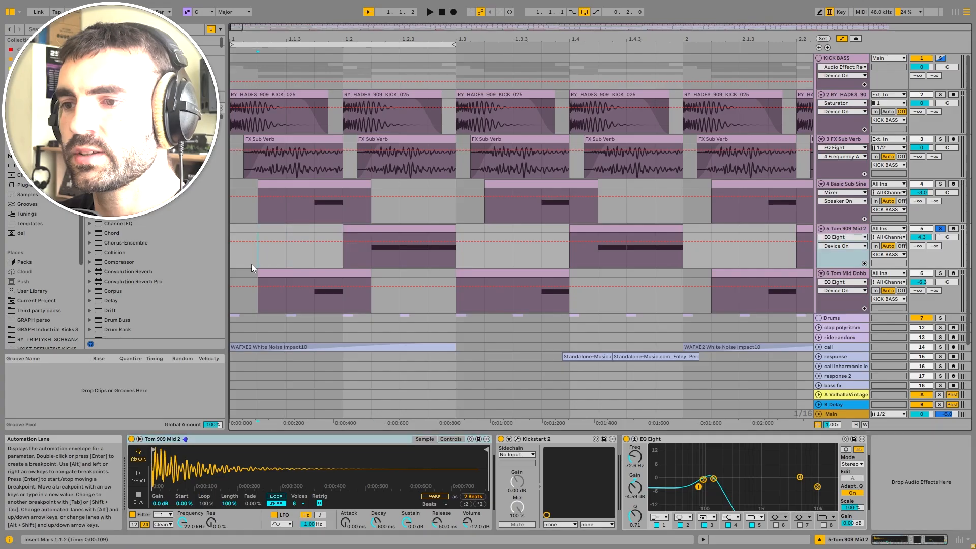
{"action": "left_click", "coordinate": [355, 183]}
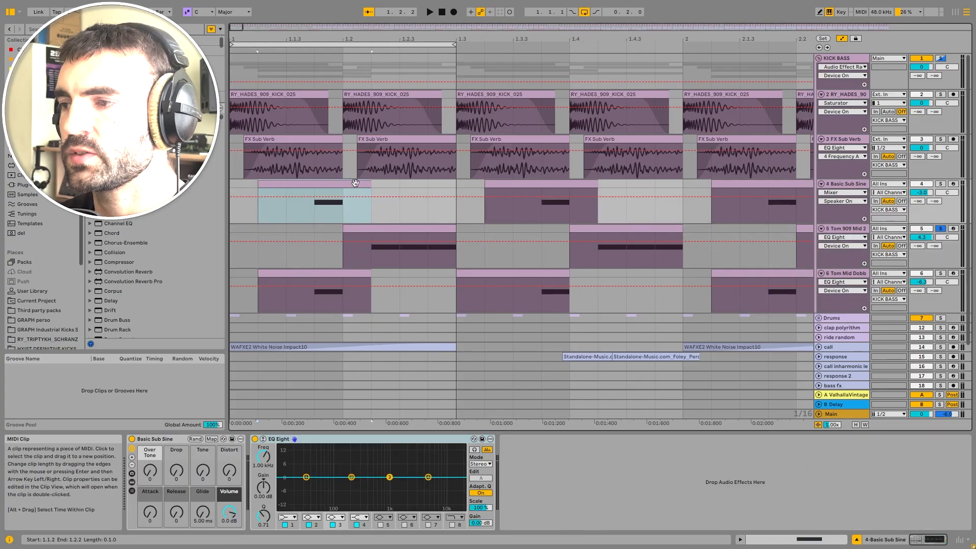
{"action": "left_click", "coordinate": [838, 185]}
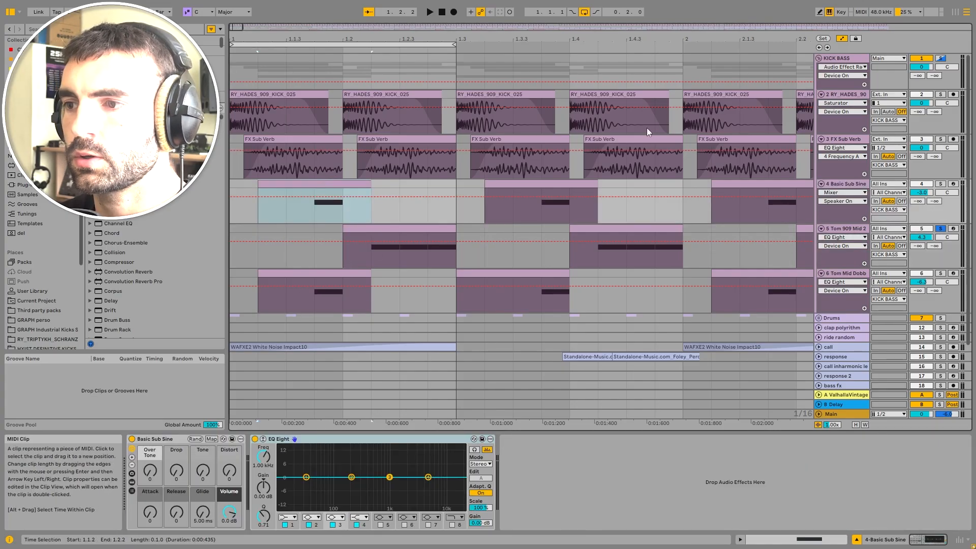
{"action": "left_click", "coordinate": [940, 58]}
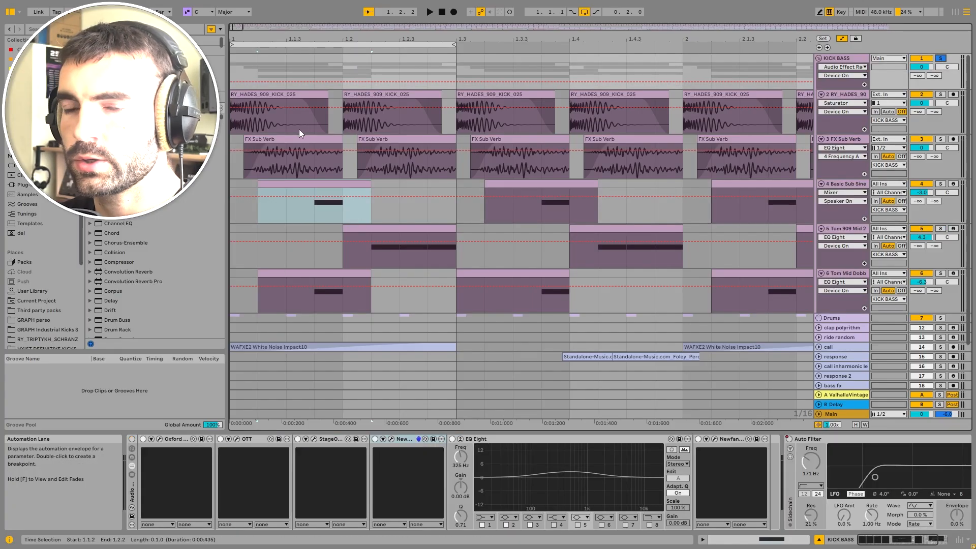
{"action": "key", "text": "space"}
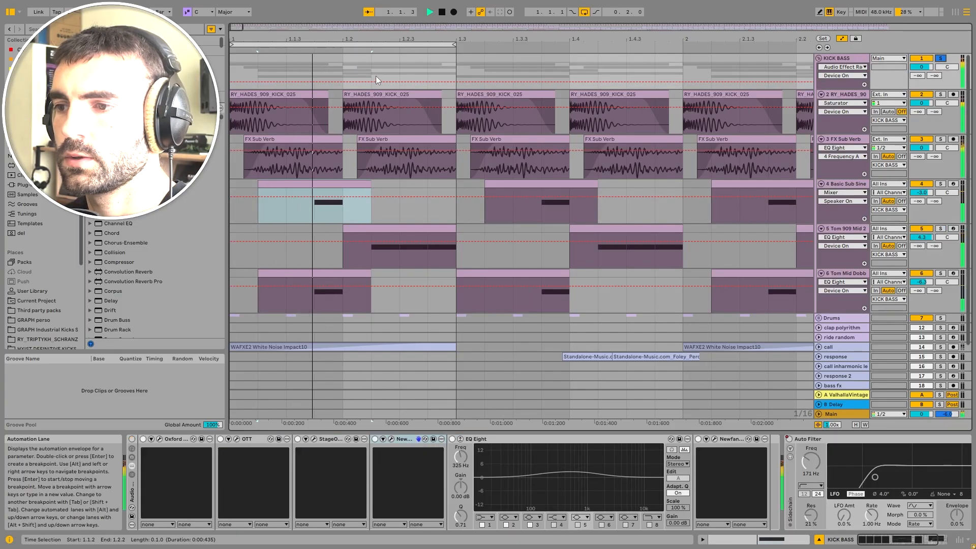
{"action": "key", "text": "space"}
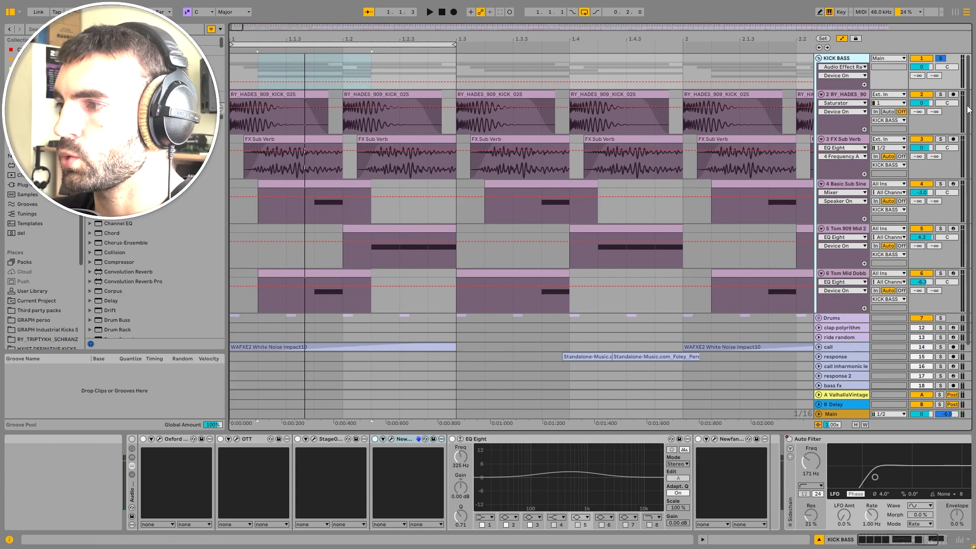
Step: Select the KICK BASS group track and bypass and re-enable its Audio Effect Rack during playback to compare
{"action": "left_click", "coordinate": [845, 229]}
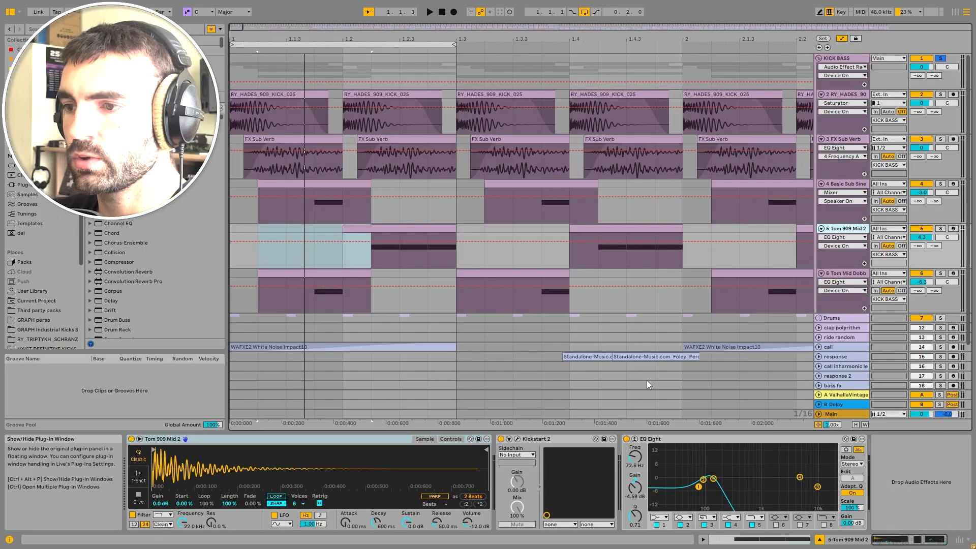
{"action": "key", "text": "Up"}
{"action": "left_click", "coordinate": [841, 230]}
{"action": "left_click", "coordinate": [846, 185]}
{"action": "key", "text": "Up"}
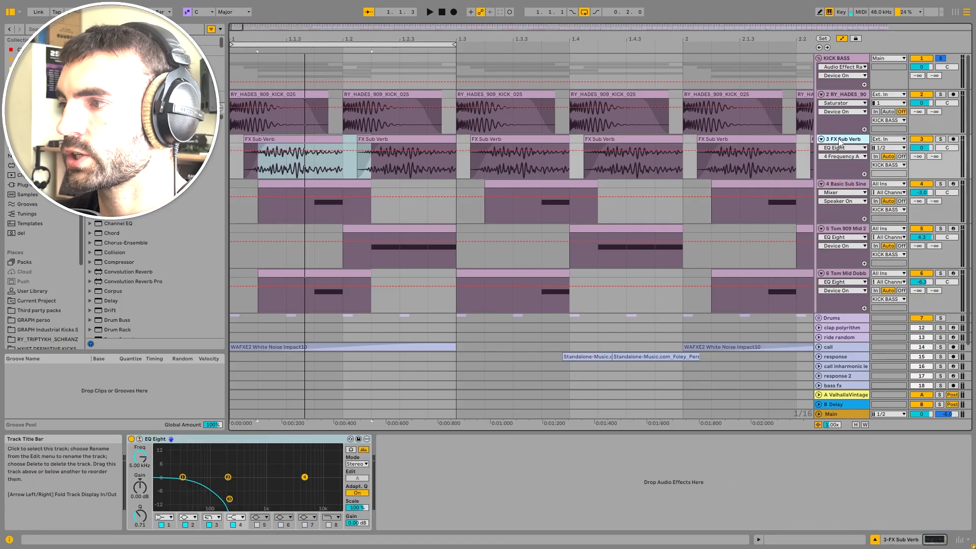
{"action": "key", "text": "Up"}
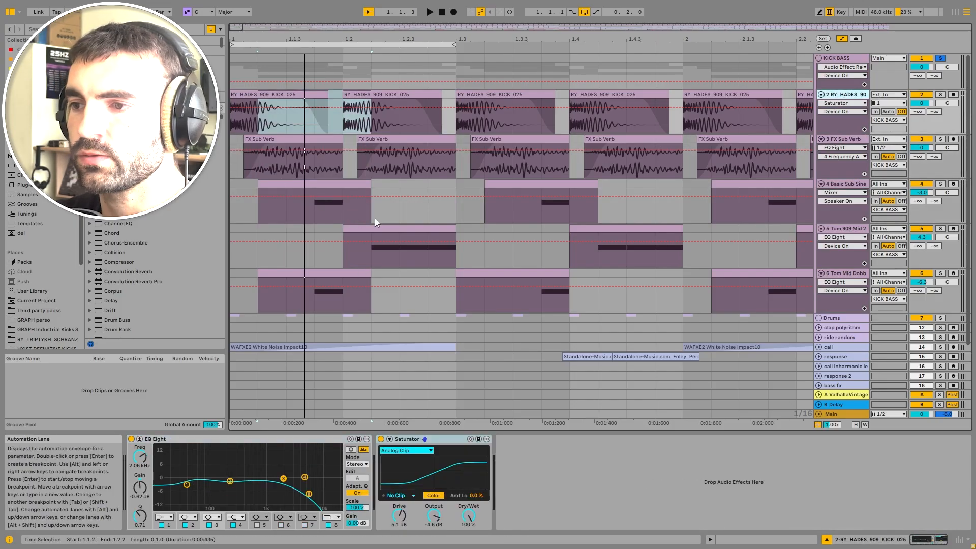
{"action": "key", "text": "Up"}
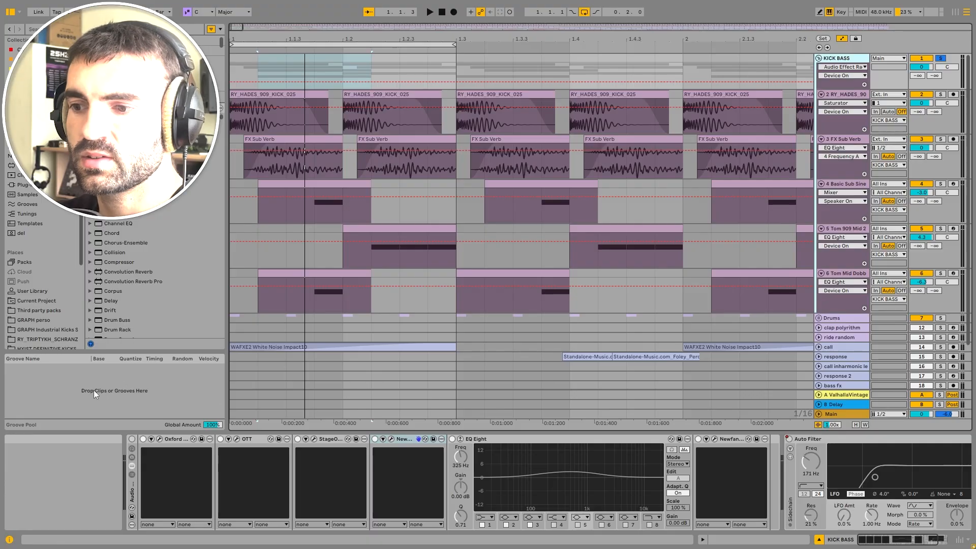
{"action": "left_click", "coordinate": [132, 439]}
{"action": "key", "text": "space"}
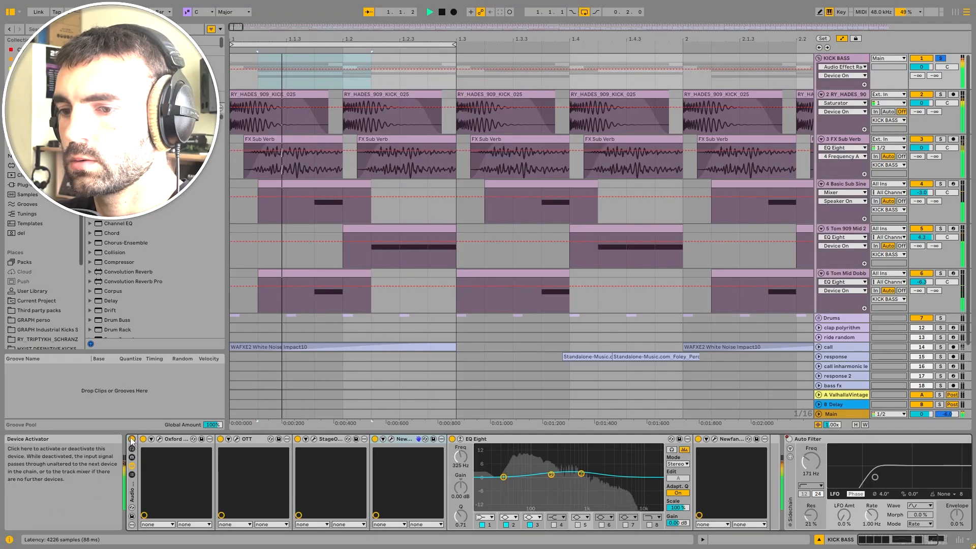
{"action": "left_click", "coordinate": [132, 439]}
{"action": "left_click", "coordinate": [132, 439]}
{"action": "key", "text": "space"}
Step: Bypass and re-enable the Newfangled Saturate devices in the group's effect chain
{"action": "left_click", "coordinate": [703, 440]}
{"action": "left_click", "coordinate": [698, 439]}
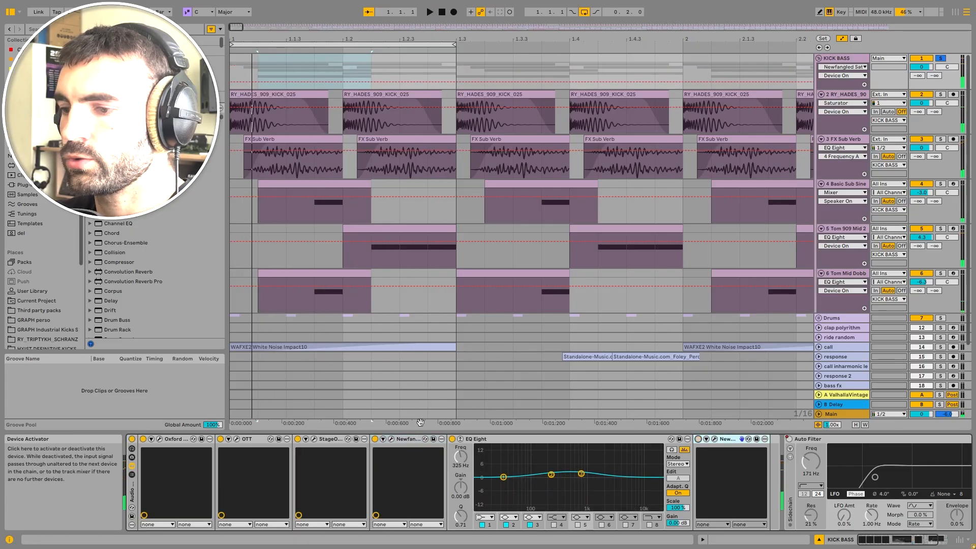
{"action": "left_click", "coordinate": [376, 440]}
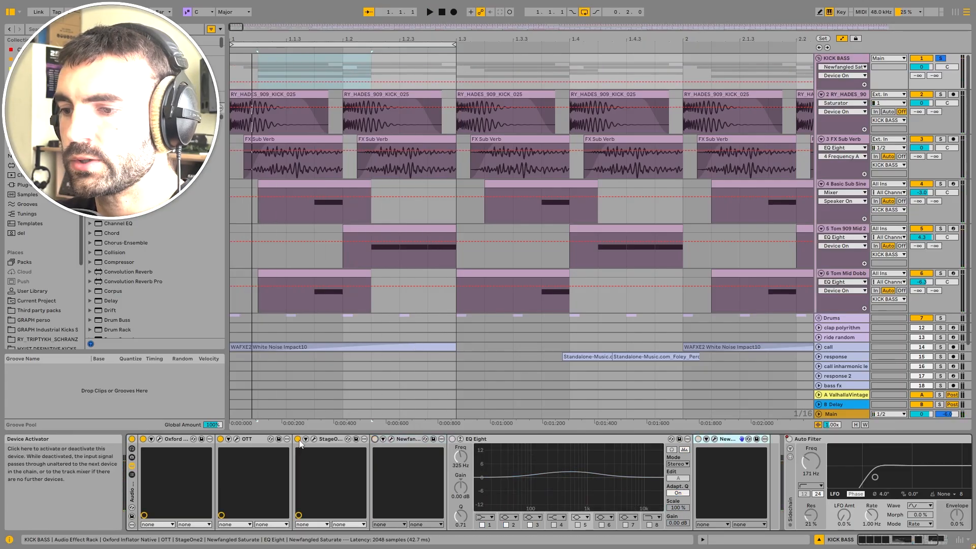
Step: Open the Oxford Inflator plugin window and bypass it while playing to compare
{"action": "left_click", "coordinate": [159, 440]}
{"action": "key", "text": "space"}
{"action": "left_click", "coordinate": [143, 440]}
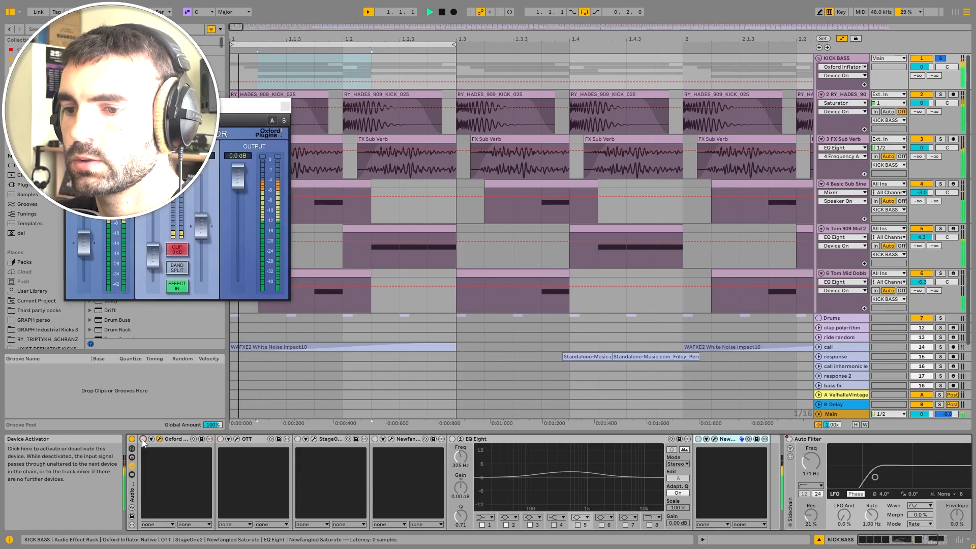
{"action": "key", "text": "space"}
Step: Open the OTT plugin window beside the Inflator and bypass and re-enable OTT during playback
{"action": "left_click", "coordinate": [221, 440]}
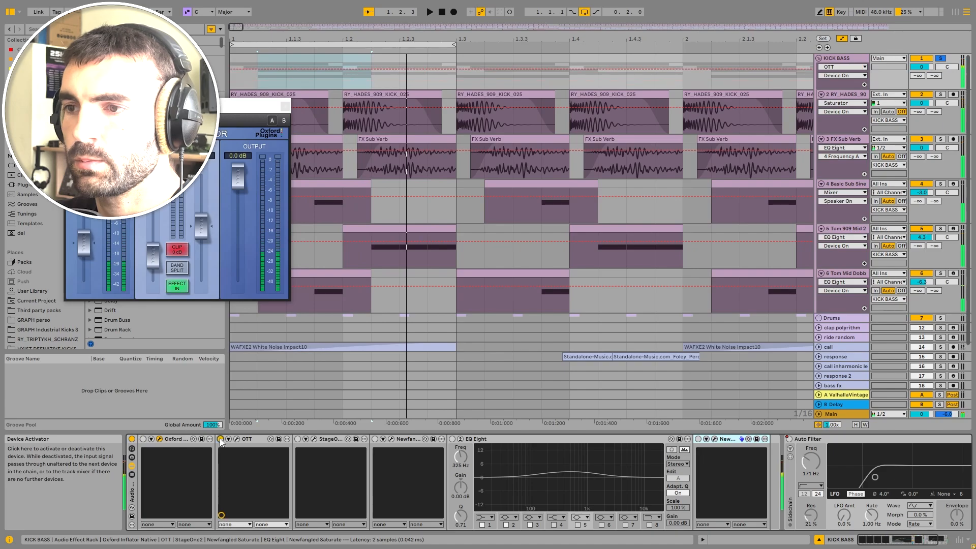
{"action": "left_click_drag", "start_coordinate": [251, 111], "coordinate": [491, 119]}
{"action": "left_click", "coordinate": [237, 440]}
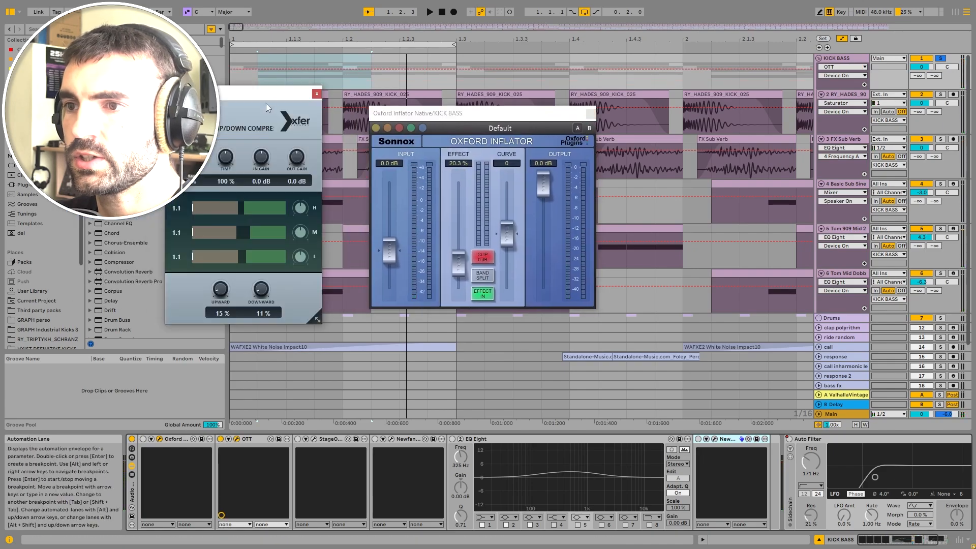
{"action": "key", "text": "space"}
{"action": "left_click_drag", "start_coordinate": [256, 94], "coordinate": [519, 83]}
{"action": "left_click", "coordinate": [220, 439]}
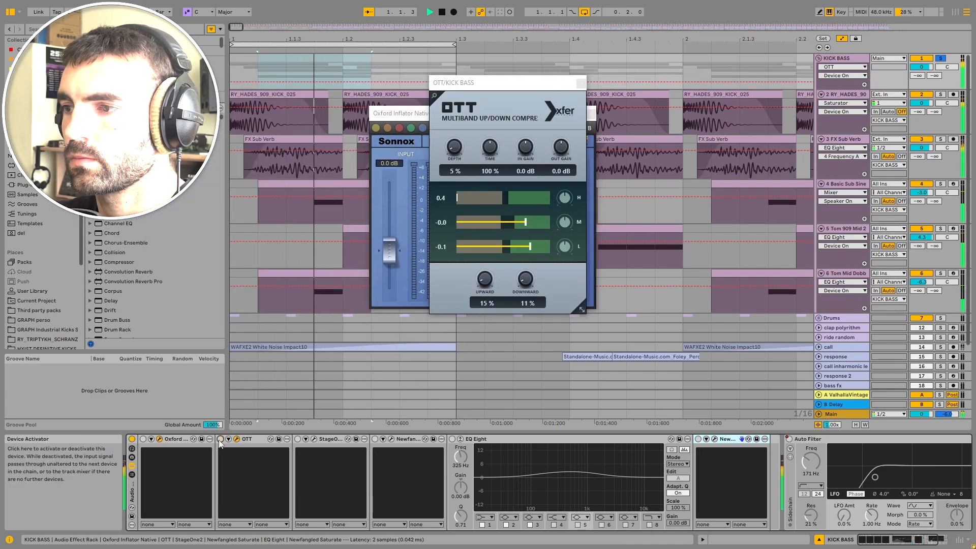
{"action": "left_click", "coordinate": [220, 439]}
{"action": "key", "text": "space"}
Step: Open the StageOne plugin window and bypass and re-enable StageOne during playback to compare
{"action": "left_click", "coordinate": [298, 439]}
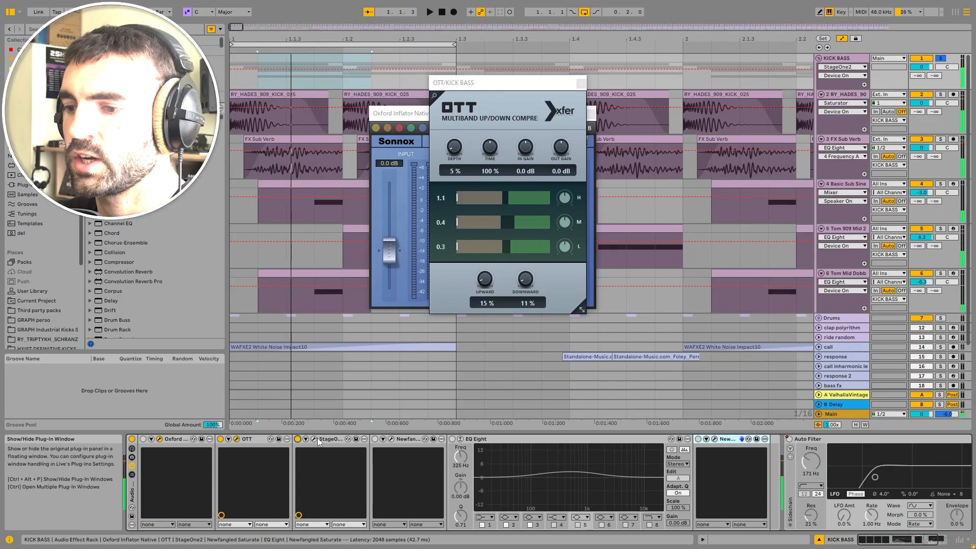
{"action": "left_click", "coordinate": [314, 439]}
{"action": "left_click_drag", "start_coordinate": [448, 127], "coordinate": [662, 104]}
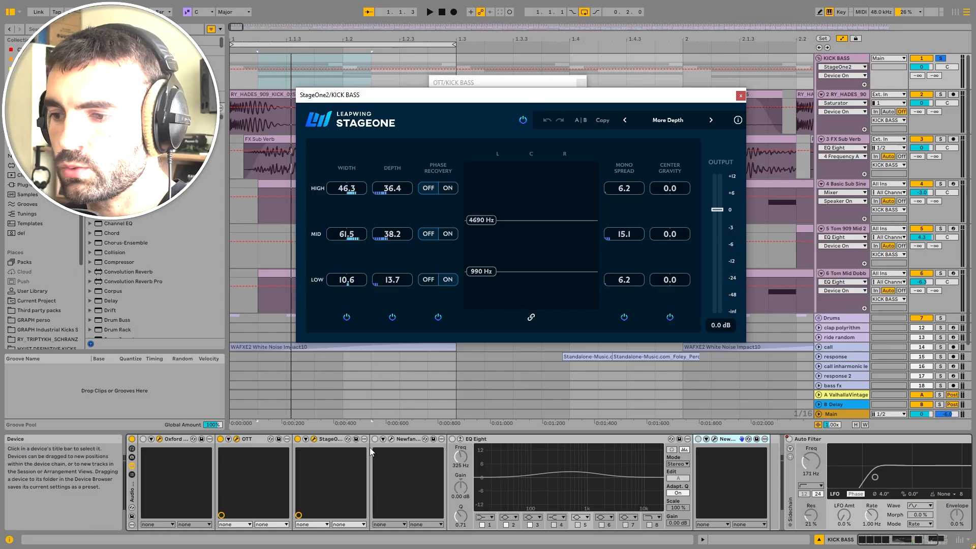
{"action": "key", "text": "space"}
{"action": "left_click", "coordinate": [298, 439]}
{"action": "left_click", "coordinate": [298, 440]}
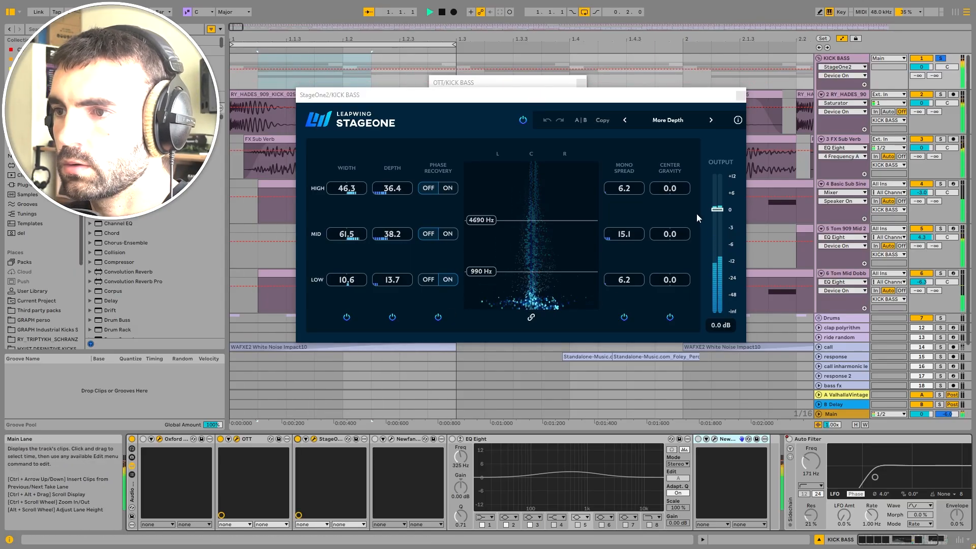
{"action": "key", "text": "space"}
Step: Toggle the first Newfangled Saturate device and open its plugin window while playing
{"action": "left_click", "coordinate": [375, 438]}
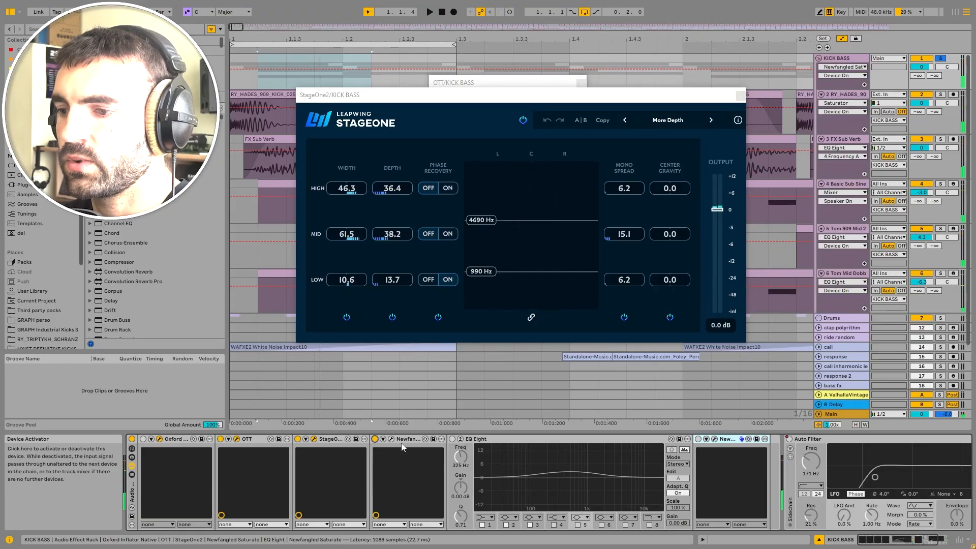
{"action": "left_click", "coordinate": [390, 440]}
{"action": "left_click_drag", "start_coordinate": [351, 100], "coordinate": [625, 77]}
{"action": "key", "text": "space"}
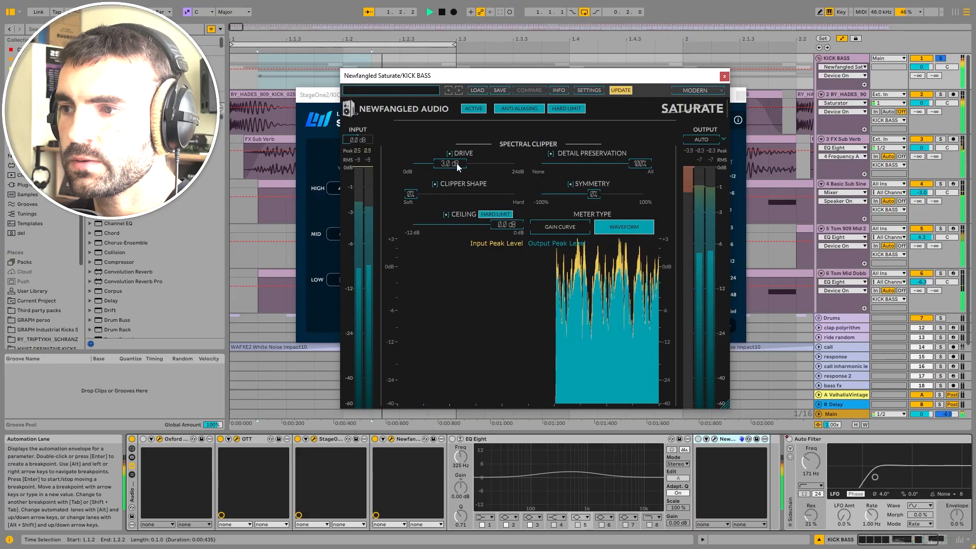
Step: Close the Newfangled Saturate, StageOne, OTT and Oxford Inflator plugin windows
{"action": "left_click", "coordinate": [725, 76]}
{"action": "left_click", "coordinate": [740, 95]}
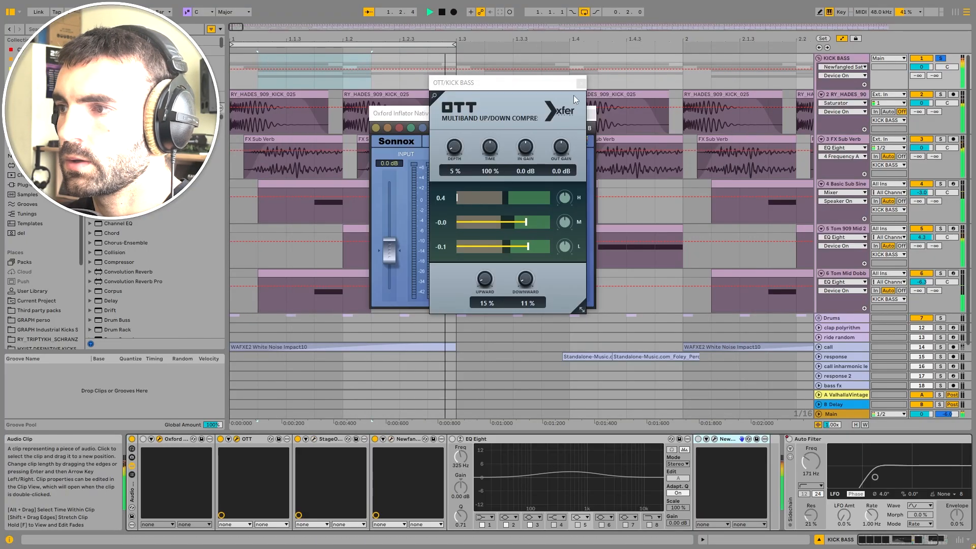
{"action": "left_click", "coordinate": [581, 83]}
{"action": "left_click", "coordinate": [591, 114]}
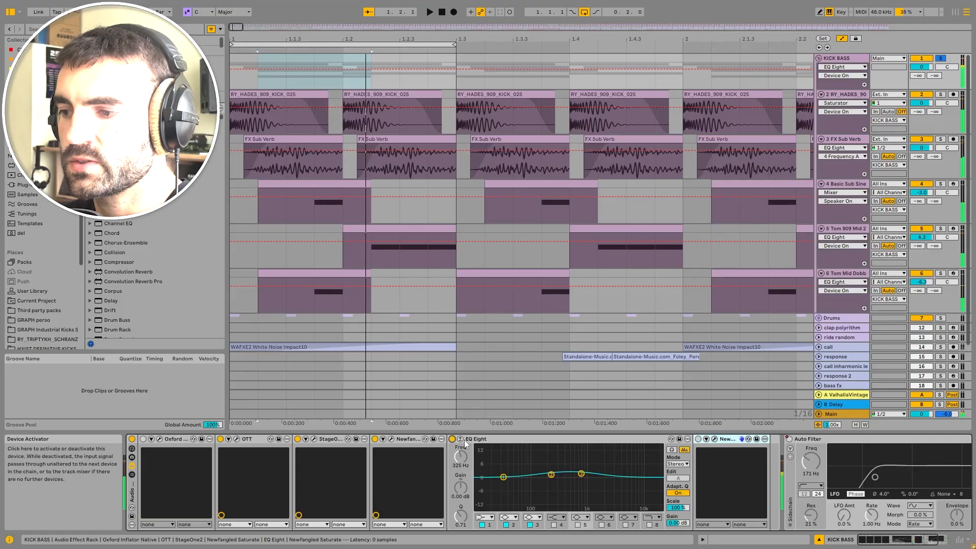
Step: Open the second Newfangled Saturate's plugin window during playback and close it again
{"action": "left_click", "coordinate": [534, 447]}
{"action": "key", "text": "space"}
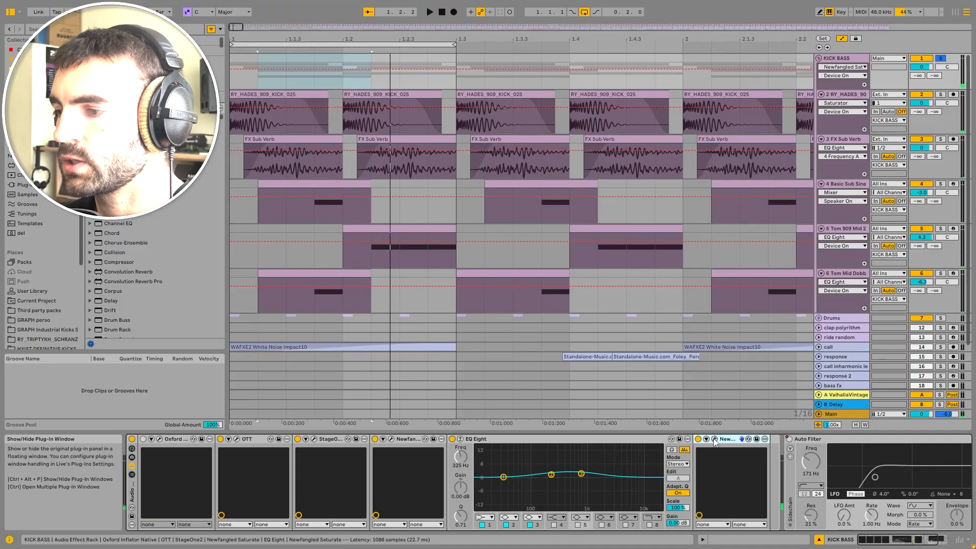
{"action": "left_click", "coordinate": [715, 442]}
{"action": "key", "text": "space"}
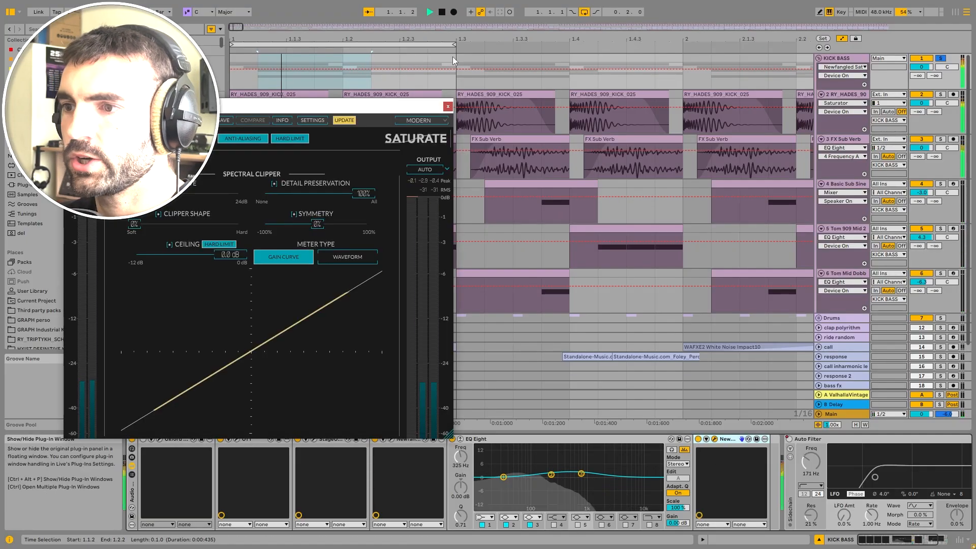
{"action": "left_click", "coordinate": [449, 107]}
{"action": "key", "text": "space"}
Step: Show the KICK BASS group's Auto Filter automation lane across the whole arrangement
{"action": "left_click", "coordinate": [855, 62]}
{"action": "left_click_drag", "start_coordinate": [879, 540], "coordinate": [891, 541]}
{"action": "right_click", "coordinate": [697, 439]}
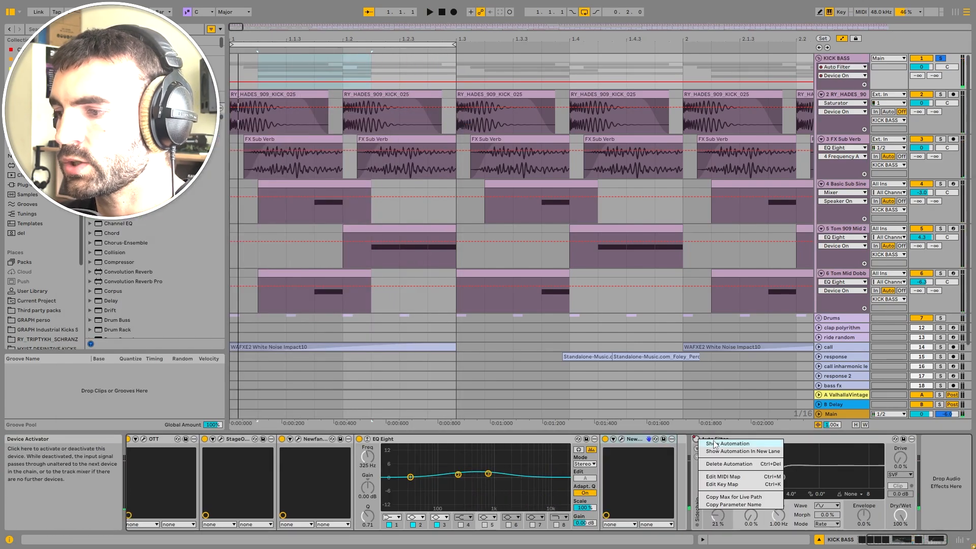
{"action": "left_click", "coordinate": [715, 444]}
{"action": "scroll", "coordinate": [463, 164], "scroll_direction": "down", "scroll_amount": 6}
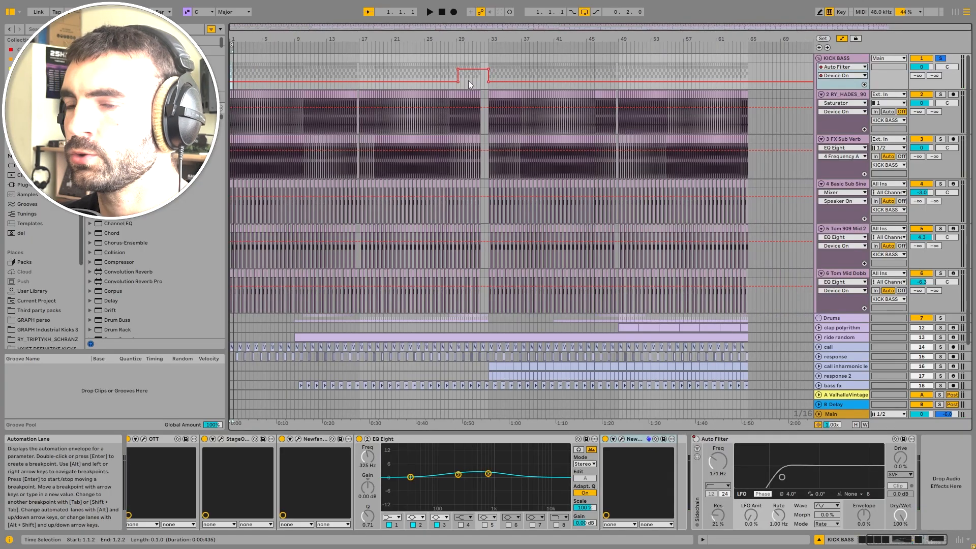
Step: Collapse the KICK BASS group and expand the Drums group
{"action": "left_click", "coordinate": [825, 59]}
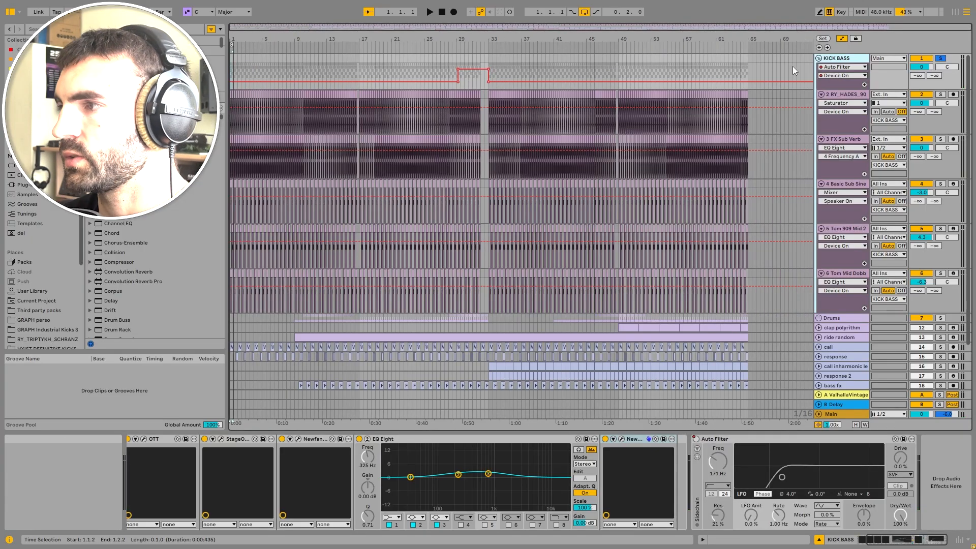
{"action": "left_click", "coordinate": [819, 58]}
{"action": "left_click", "coordinate": [863, 69]}
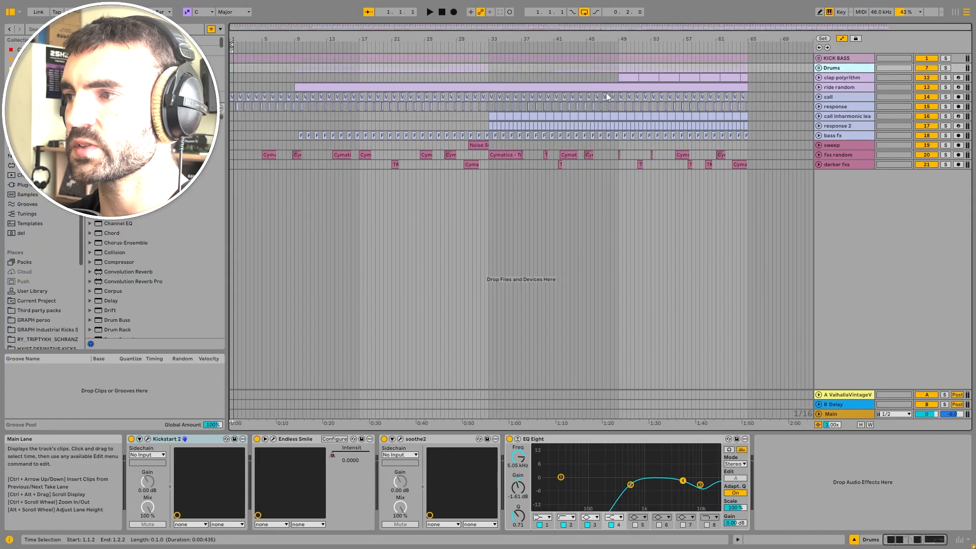
{"action": "left_click", "coordinate": [819, 67]}
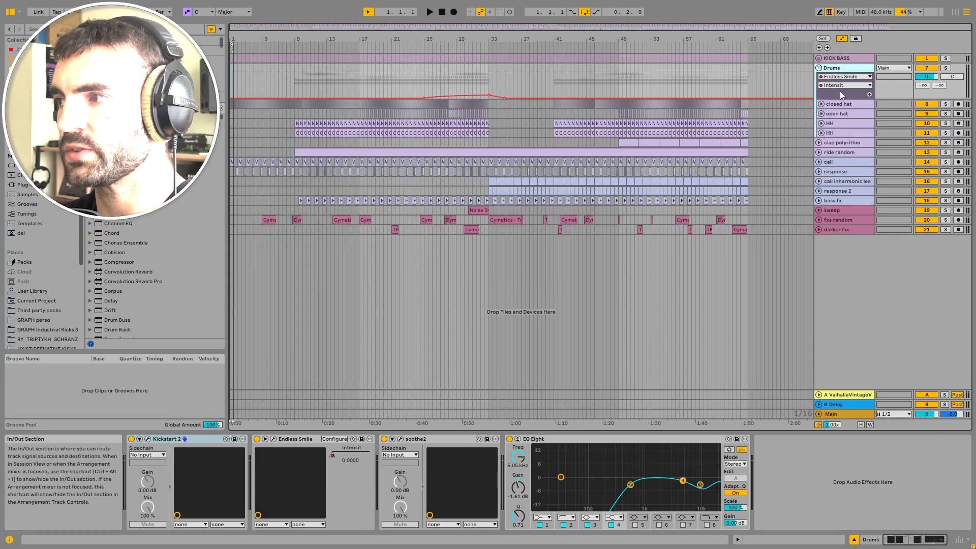
Step: Solo the closed hat track, expand it, and play it from bar 9
{"action": "left_click", "coordinate": [843, 104]}
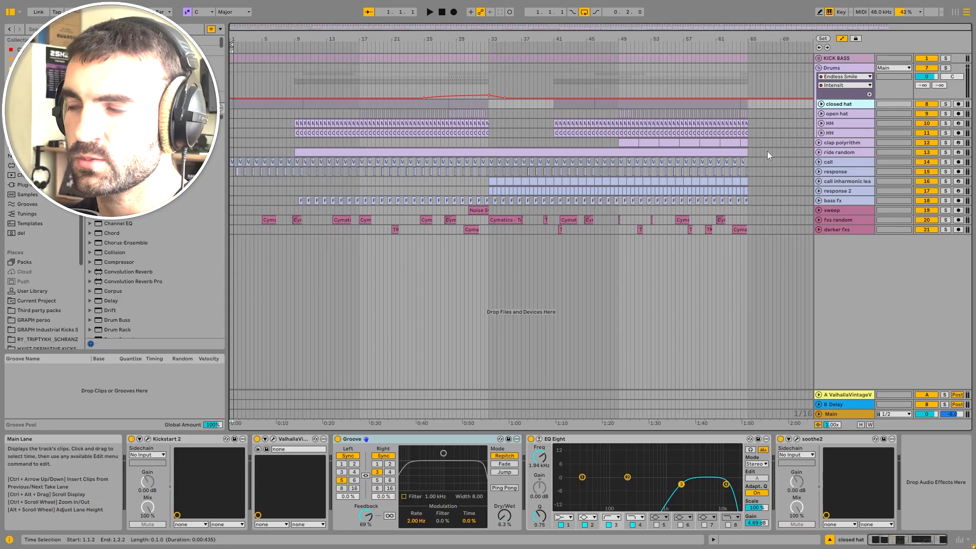
{"action": "left_click", "coordinate": [946, 104]}
{"action": "left_click", "coordinate": [821, 103]}
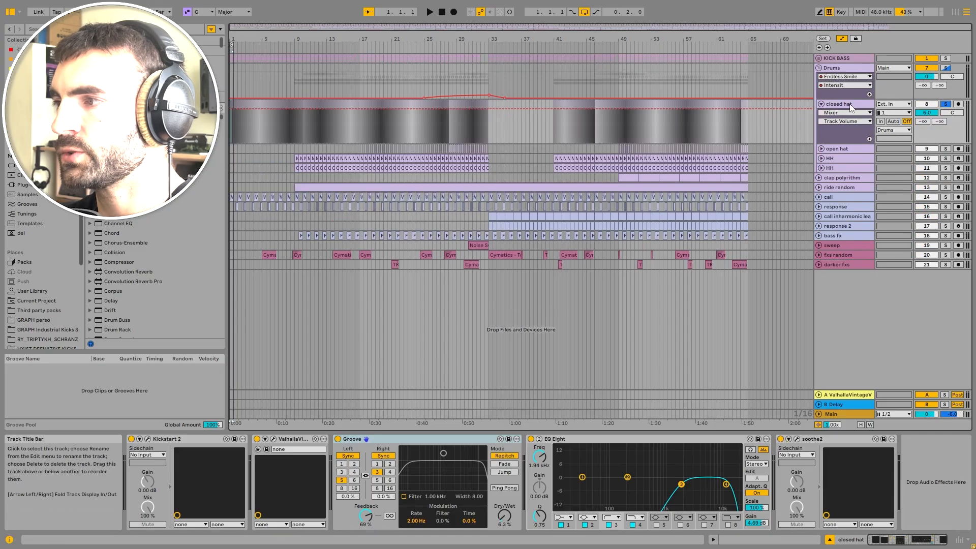
{"action": "left_click", "coordinate": [849, 104]}
{"action": "scroll", "coordinate": [293, 124], "scroll_direction": "up", "scroll_amount": 10}
{"action": "left_click", "coordinate": [294, 125]}
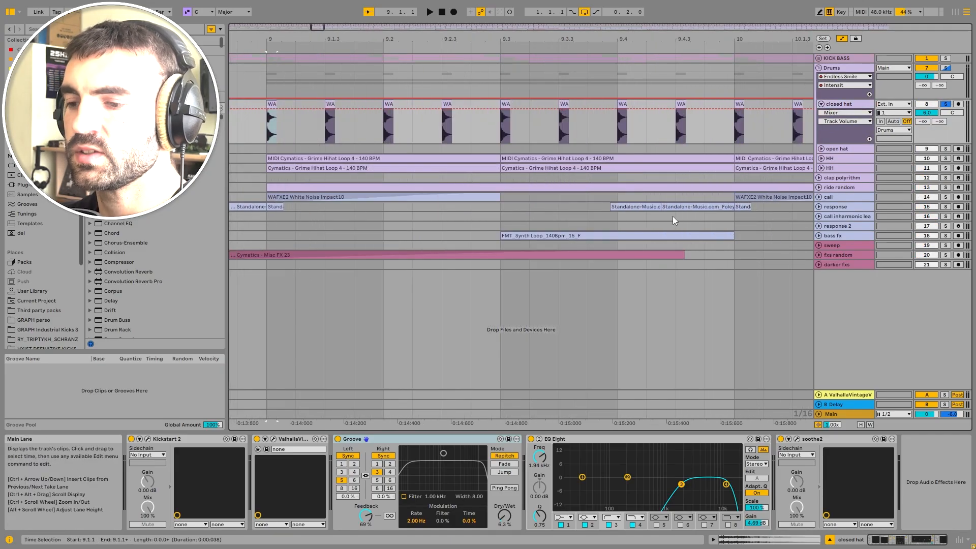
{"action": "key", "text": "space"}
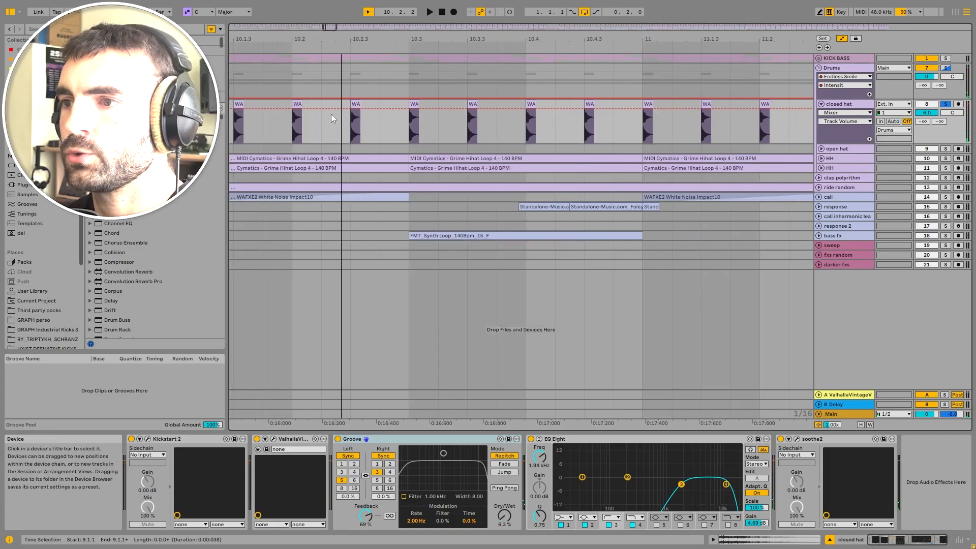
Step: Audition the closed hat's Kickstart 2 by toggling it off and on during playback, opening and closing its plugin window
{"action": "scroll", "coordinate": [282, 128], "scroll_direction": "up", "scroll_amount": 5}
{"action": "scroll", "coordinate": [356, 127], "scroll_direction": "down", "scroll_amount": 5}
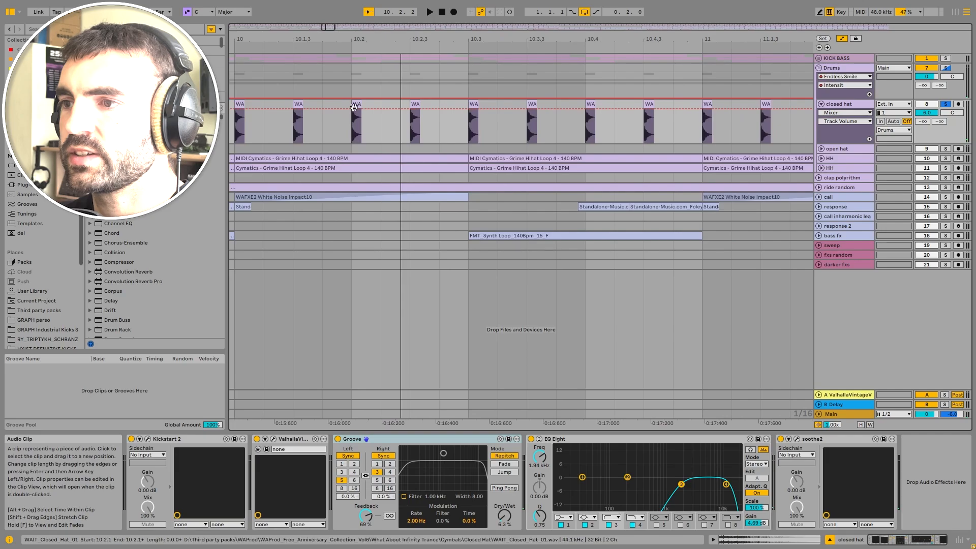
{"action": "scroll", "coordinate": [354, 106], "scroll_direction": "down", "scroll_amount": 3}
{"action": "scroll", "coordinate": [367, 94], "scroll_direction": "up", "scroll_amount": 5}
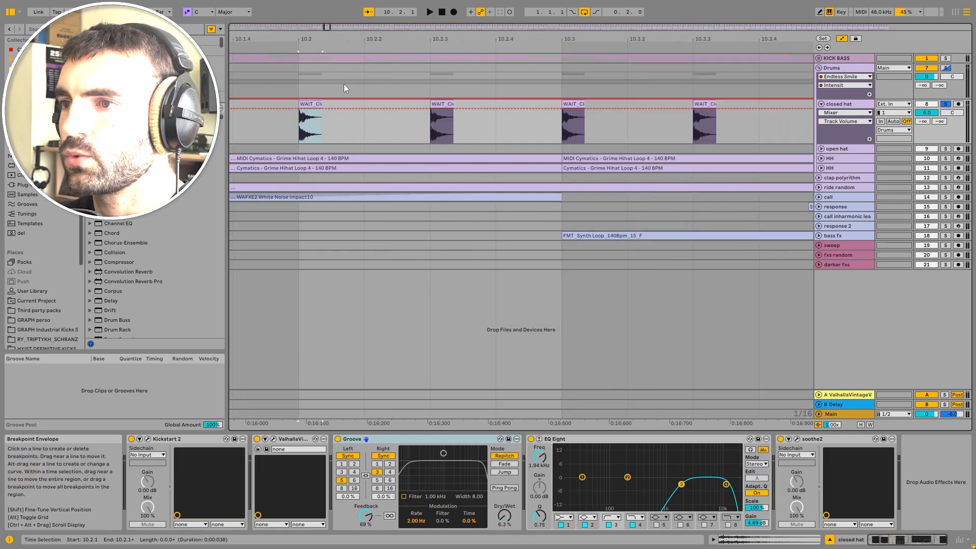
{"action": "scroll", "coordinate": [368, 102], "scroll_direction": "down", "scroll_amount": 5}
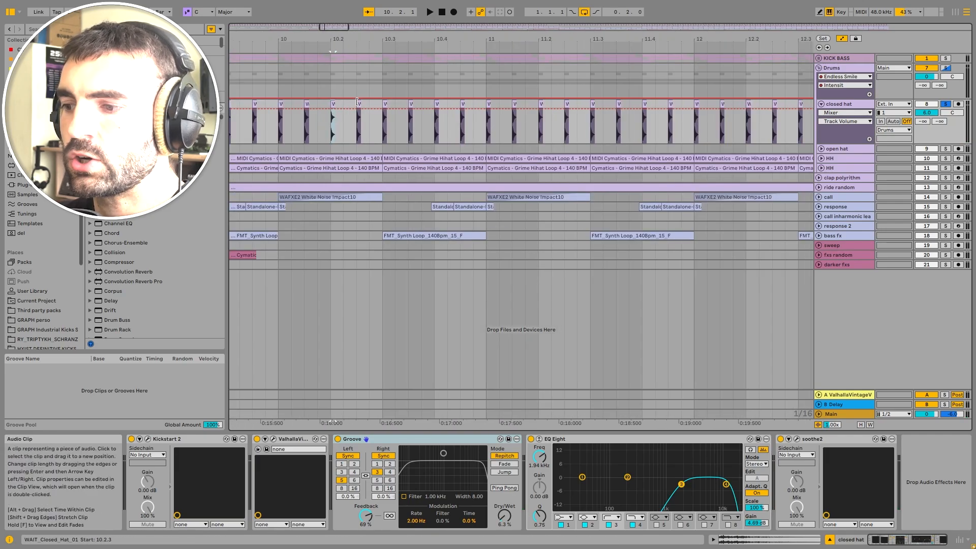
{"action": "left_click", "coordinate": [148, 438]}
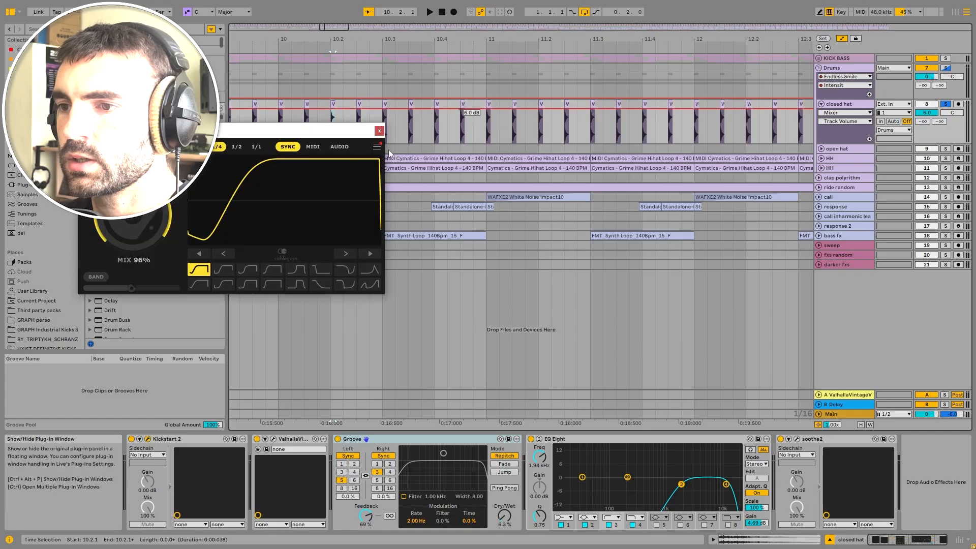
{"action": "key", "text": "space"}
{"action": "left_click", "coordinate": [132, 438]}
{"action": "left_click", "coordinate": [131, 439]}
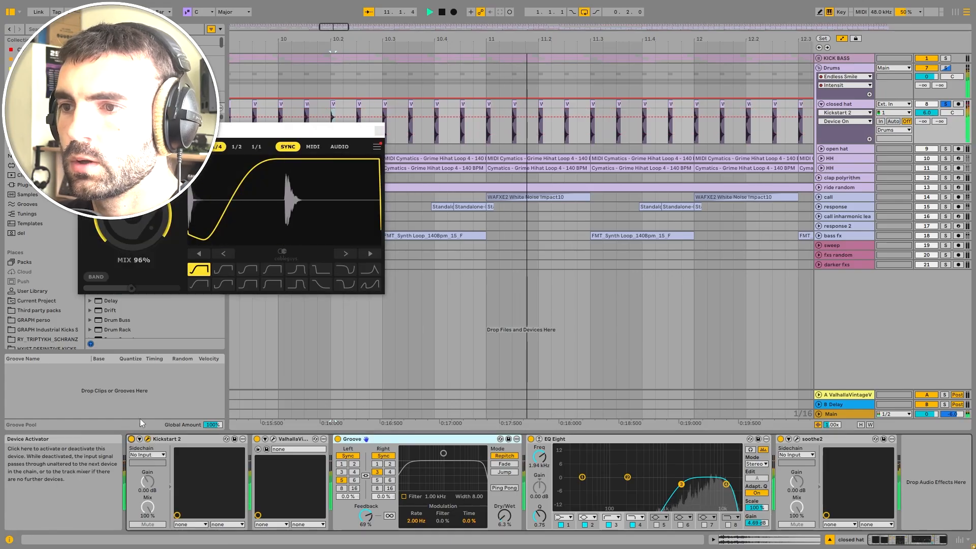
{"action": "key", "text": "space"}
{"action": "left_click_drag", "start_coordinate": [234, 132], "coordinate": [374, 116]}
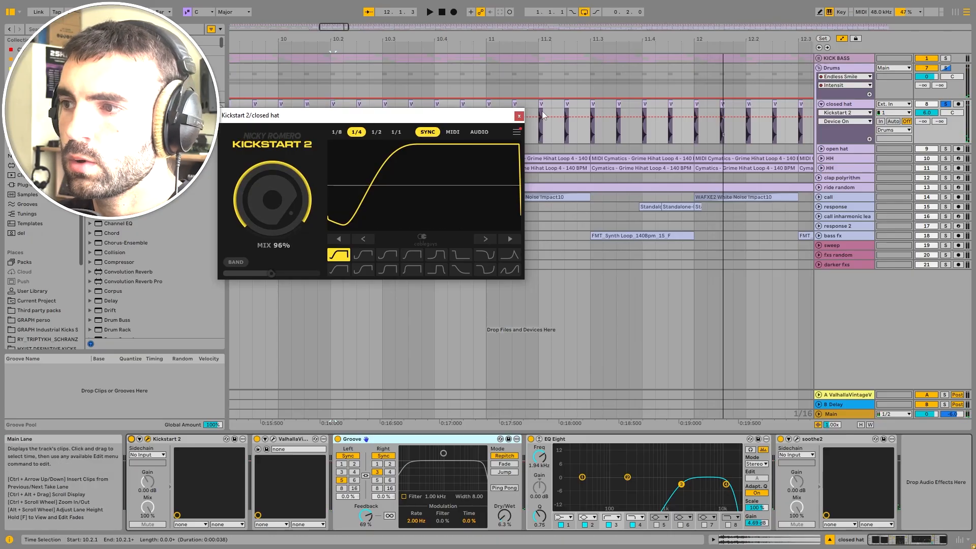
{"action": "left_click", "coordinate": [519, 116]}
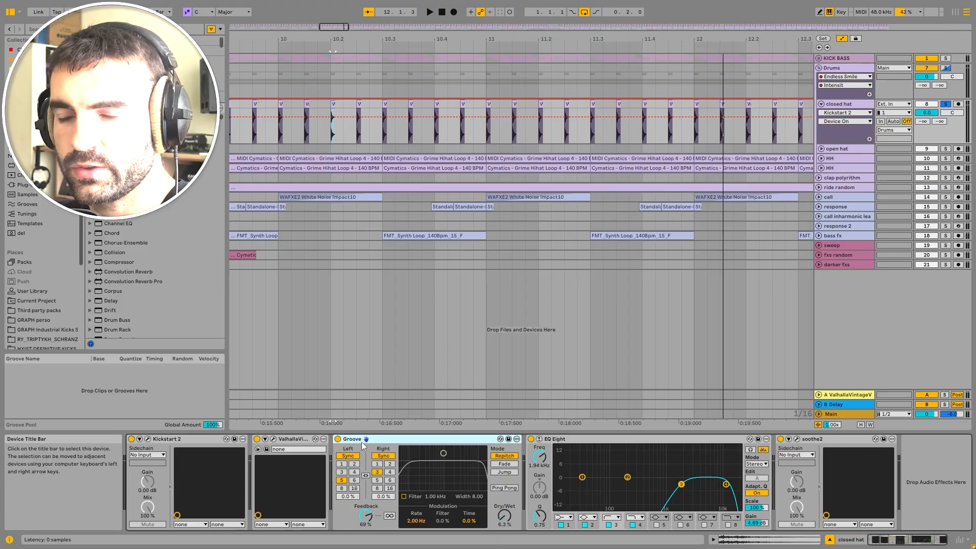
Step: Play the closed hat and inspect its EQ Eight and soothe2 devices
{"action": "key", "text": "space"}
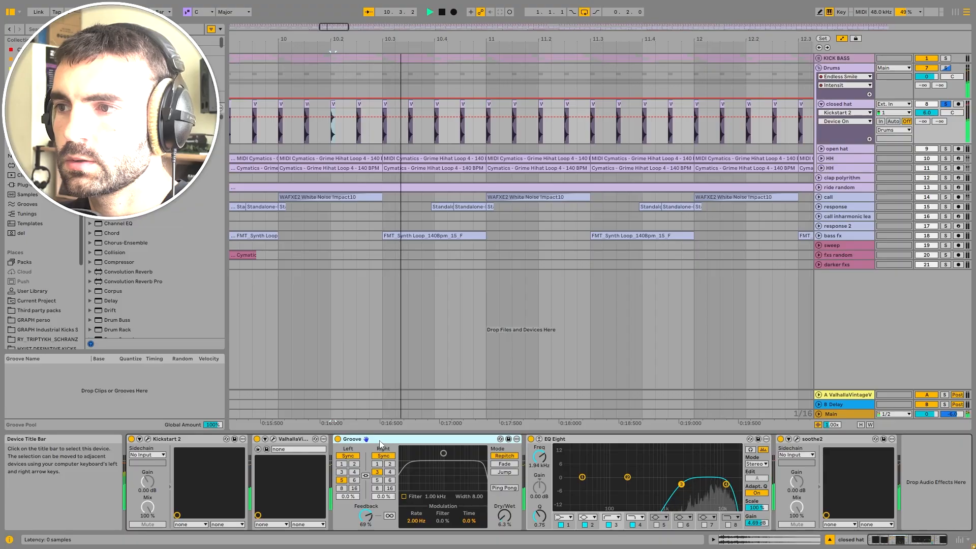
{"action": "left_click", "coordinate": [589, 440]}
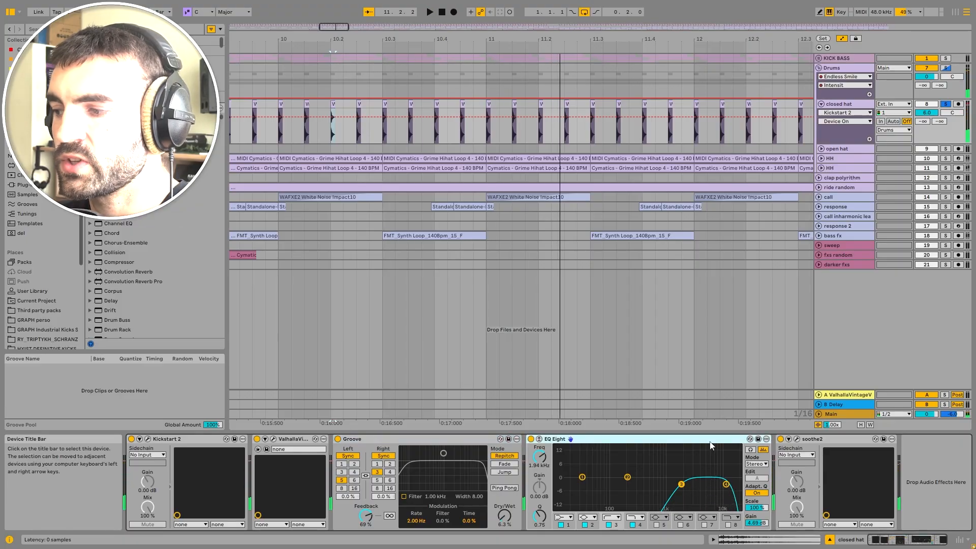
{"action": "left_click", "coordinate": [802, 440]}
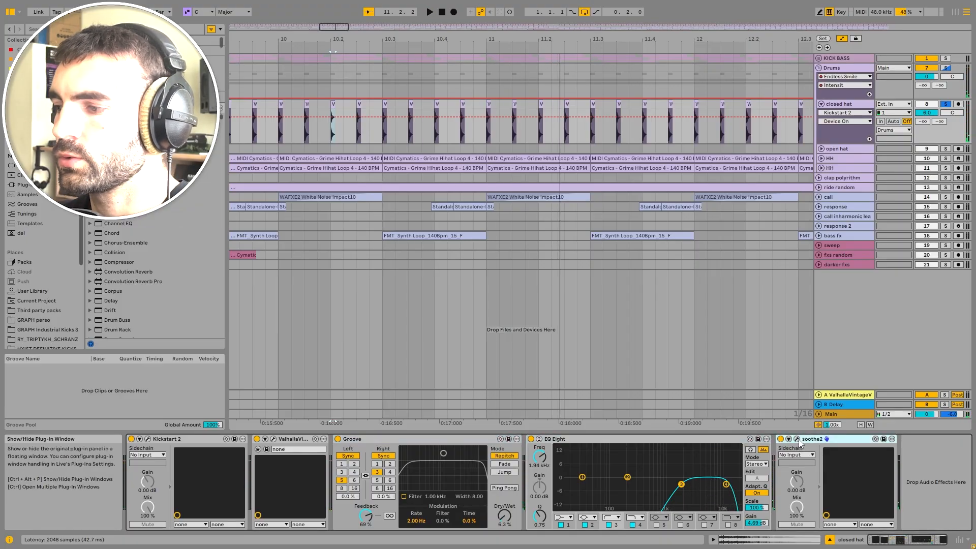
{"action": "left_click", "coordinate": [799, 442]}
{"action": "left_click", "coordinate": [535, 45]}
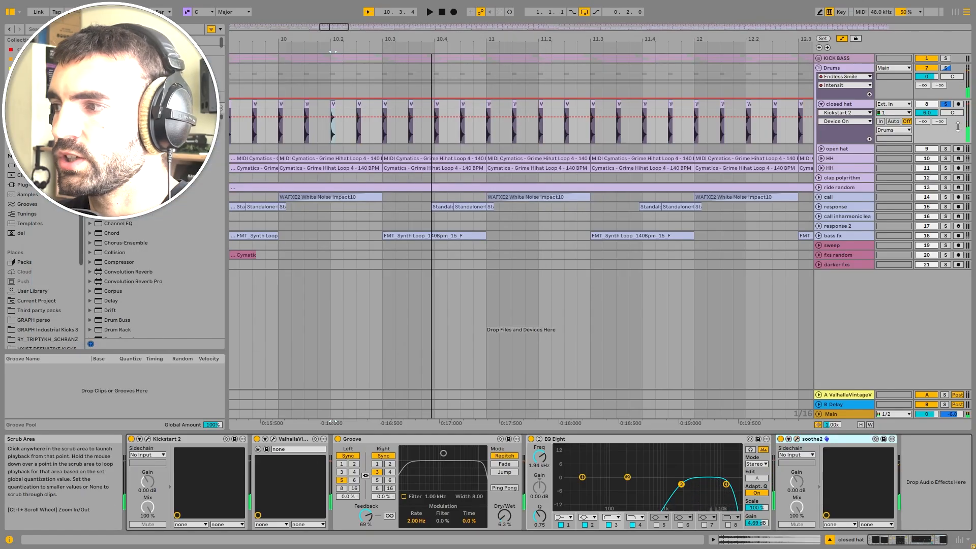
Step: Solo the open hat track, expand it, and play it from around bar 17.3
{"action": "left_click", "coordinate": [945, 148]}
{"action": "left_click", "coordinate": [821, 149]}
{"action": "scroll", "coordinate": [407, 171], "scroll_direction": "down", "scroll_amount": 5}
{"action": "scroll", "coordinate": [368, 169], "scroll_direction": "up", "scroll_amount": 5}
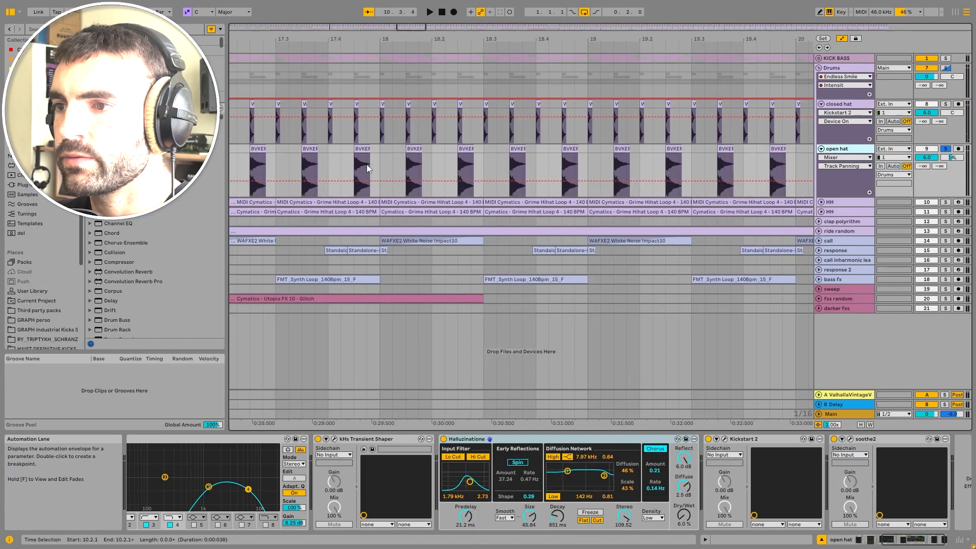
{"action": "left_click", "coordinate": [268, 157]}
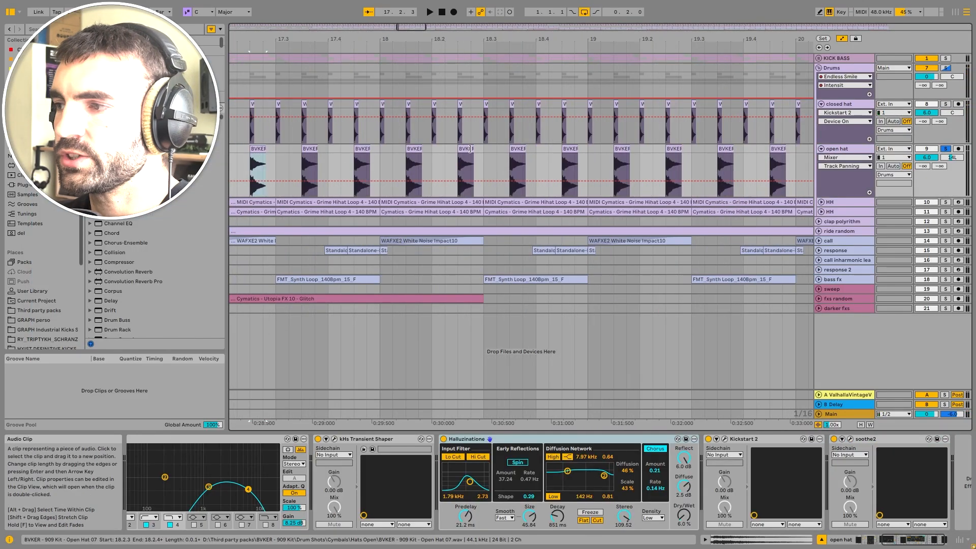
{"action": "key", "text": "space"}
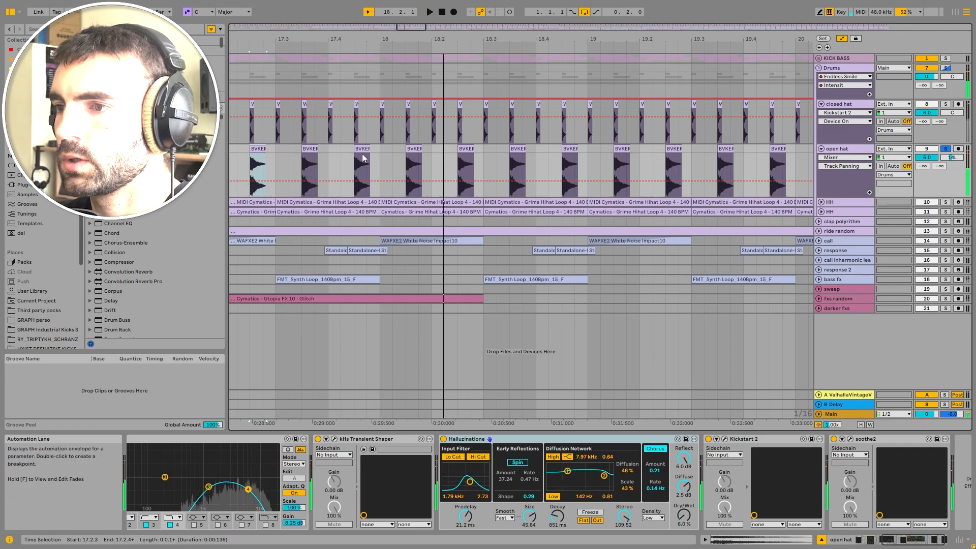
Step: Open an open hat clip's sample in the clip view and listen to it during playback
{"action": "scroll", "coordinate": [361, 154], "scroll_direction": "up", "scroll_amount": 8}
{"action": "double_click", "coordinate": [361, 155]}
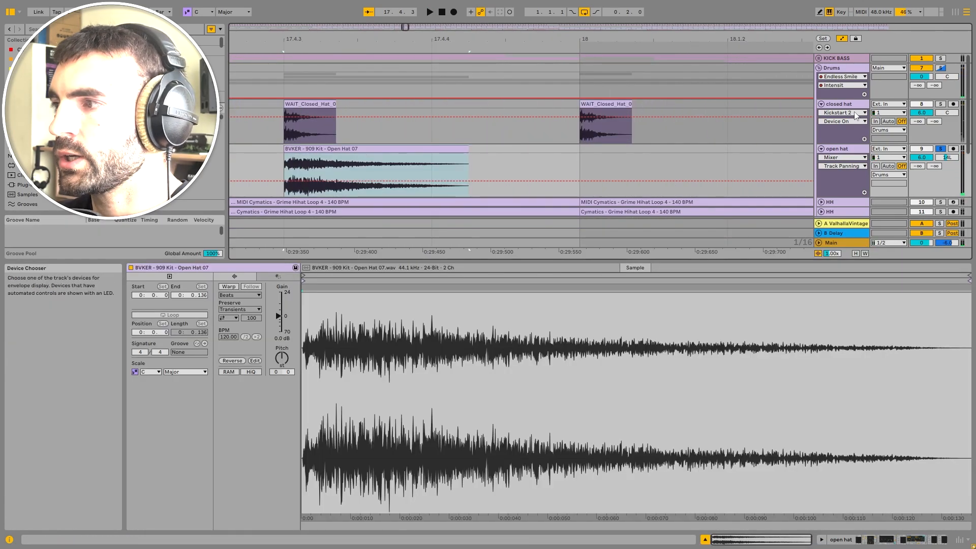
{"action": "left_click", "coordinate": [858, 109]}
{"action": "key", "text": "space"}
{"action": "scroll", "coordinate": [361, 174], "scroll_direction": "down", "scroll_amount": 8}
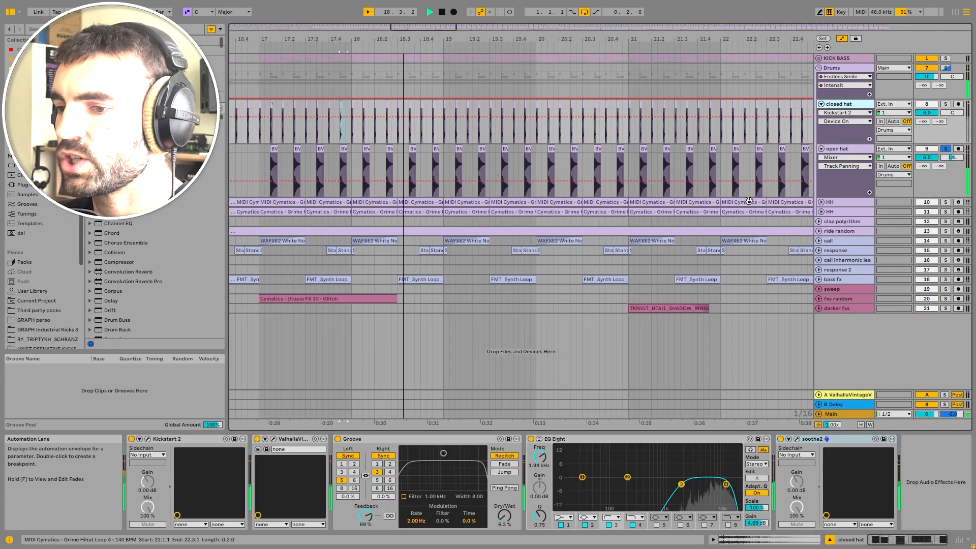
{"action": "key", "text": "space"}
{"action": "left_click", "coordinate": [848, 149]}
{"action": "scroll", "coordinate": [170, 443], "scroll_direction": "left", "scroll_amount": 5}
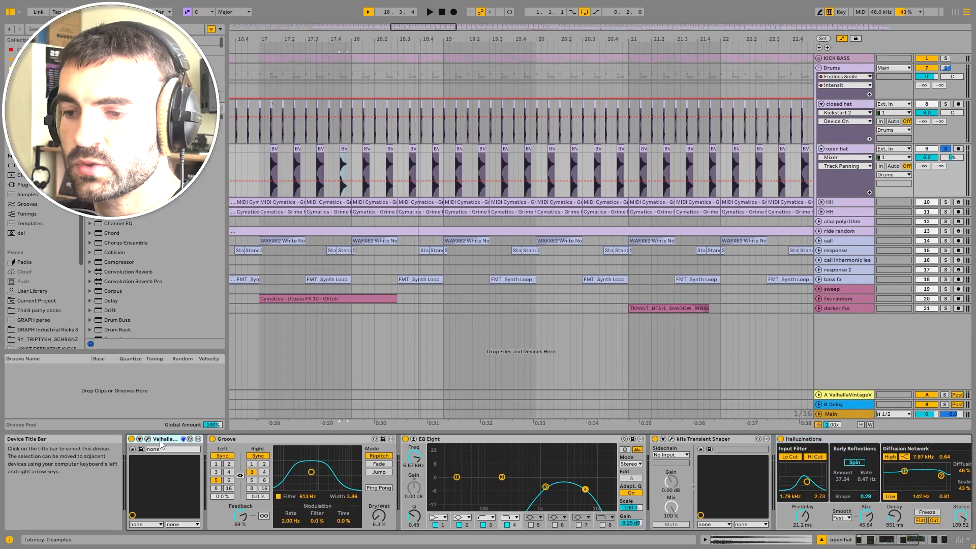
Step: Open the open hat's ValhallaVintageVerb plugin window and close it again
{"action": "left_click", "coordinate": [147, 439]}
{"action": "left_click_drag", "start_coordinate": [312, 129], "coordinate": [391, 107]}
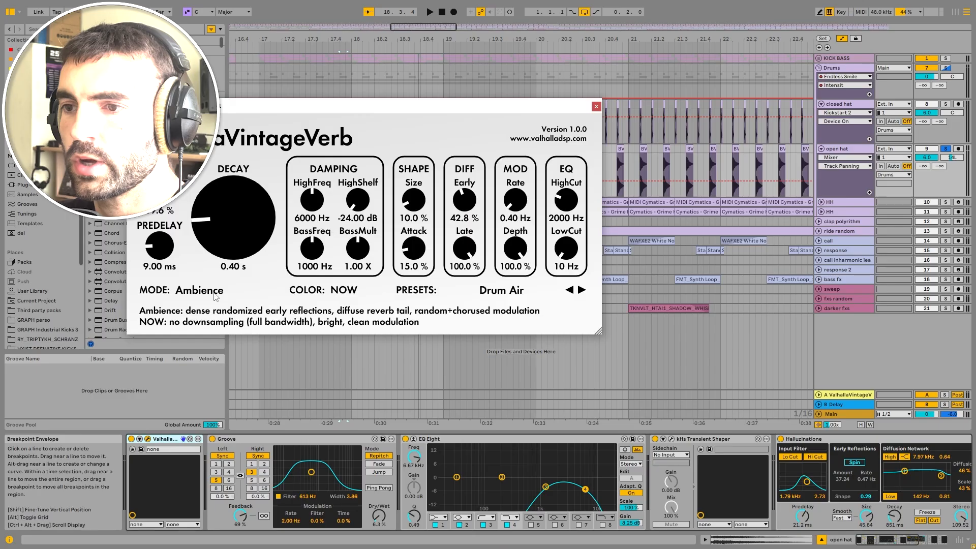
{"action": "left_click", "coordinate": [596, 107]}
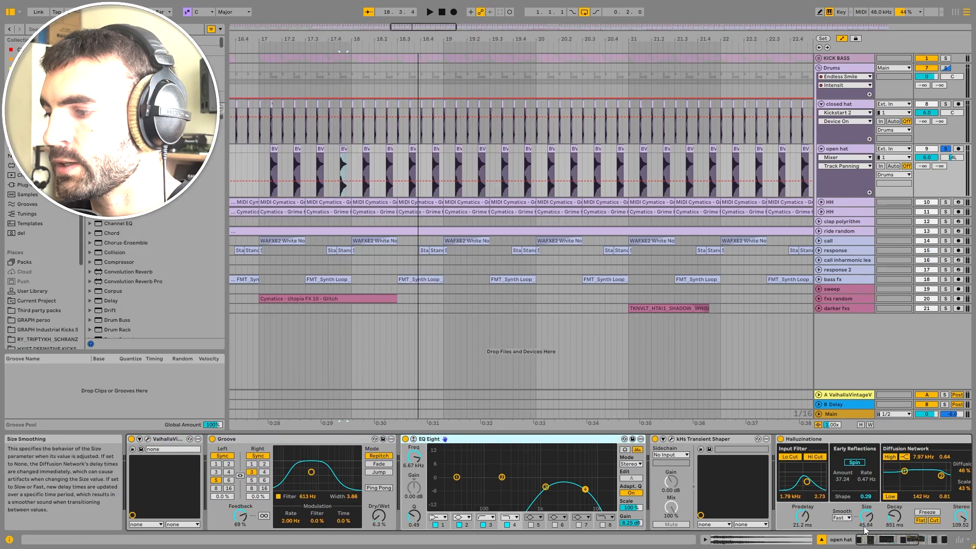
Step: Open the kHs Transient Shaper plugin window on the open hat and close it again
{"action": "scroll", "coordinate": [856, 523], "scroll_direction": "right", "scroll_amount": 3}
{"action": "left_click", "coordinate": [551, 440]}
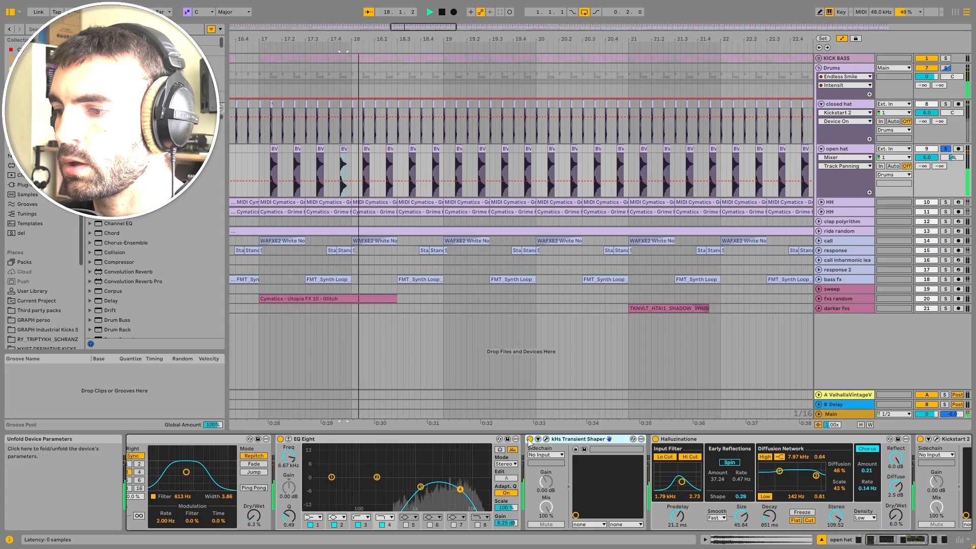
{"action": "left_click", "coordinate": [548, 440]}
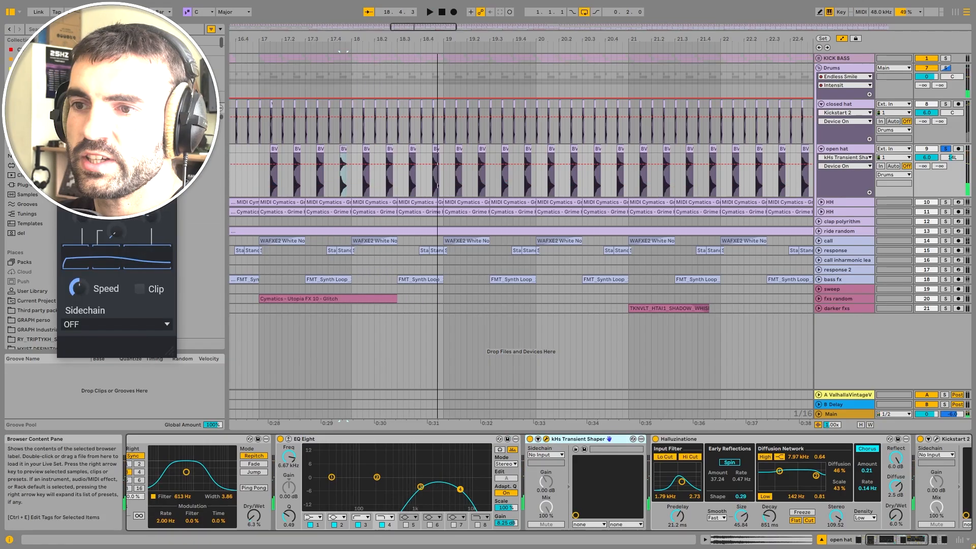
{"action": "left_click", "coordinate": [472, 169]}
{"action": "scroll", "coordinate": [458, 483], "scroll_direction": "right", "scroll_amount": 5}
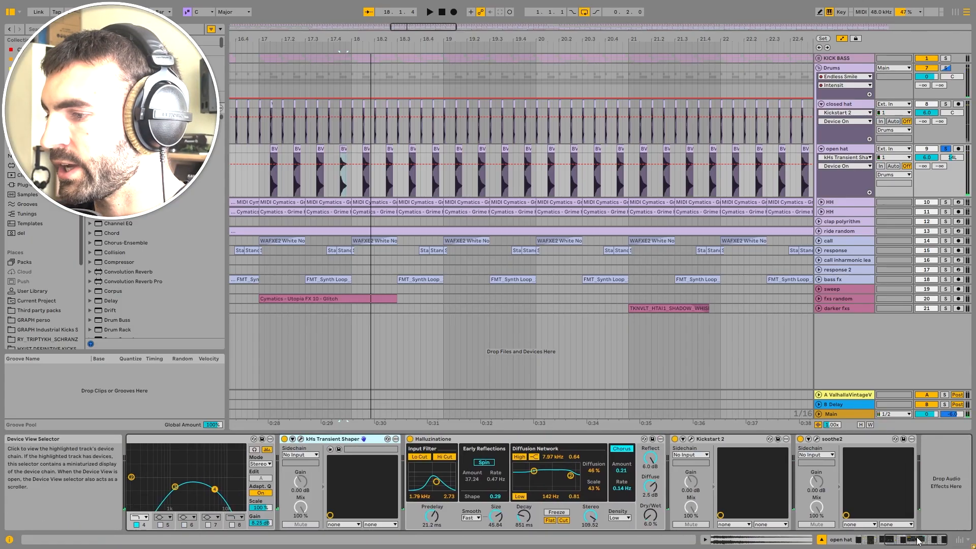
Step: Toggle the open hat's Halluzinatione off and on during playback, then open the soothe2 plugin window
{"action": "left_click", "coordinate": [444, 441]}
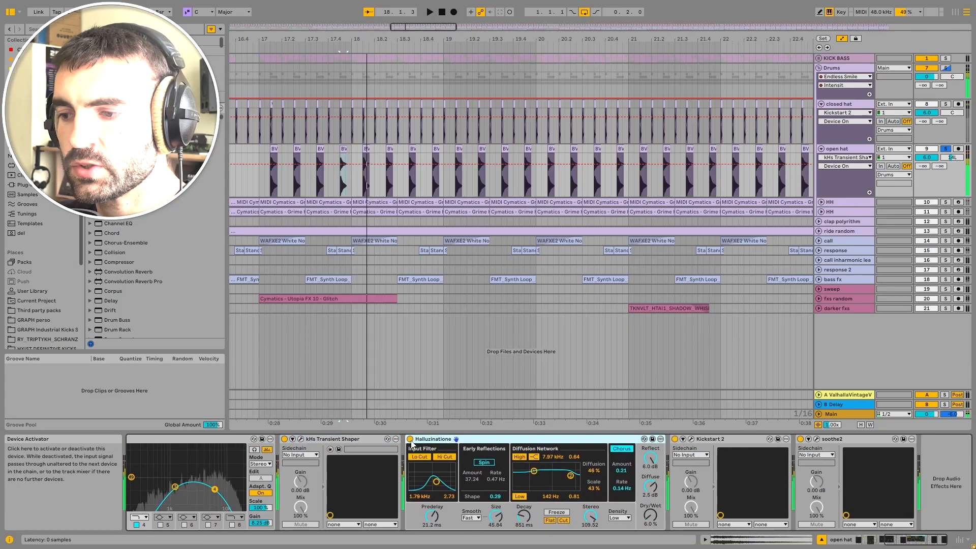
{"action": "key", "text": "space"}
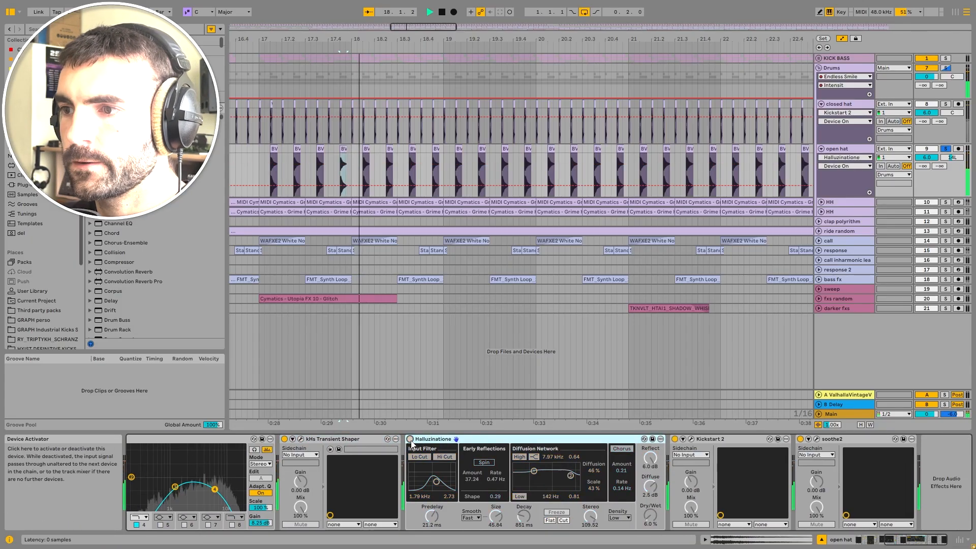
{"action": "key", "text": "space"}
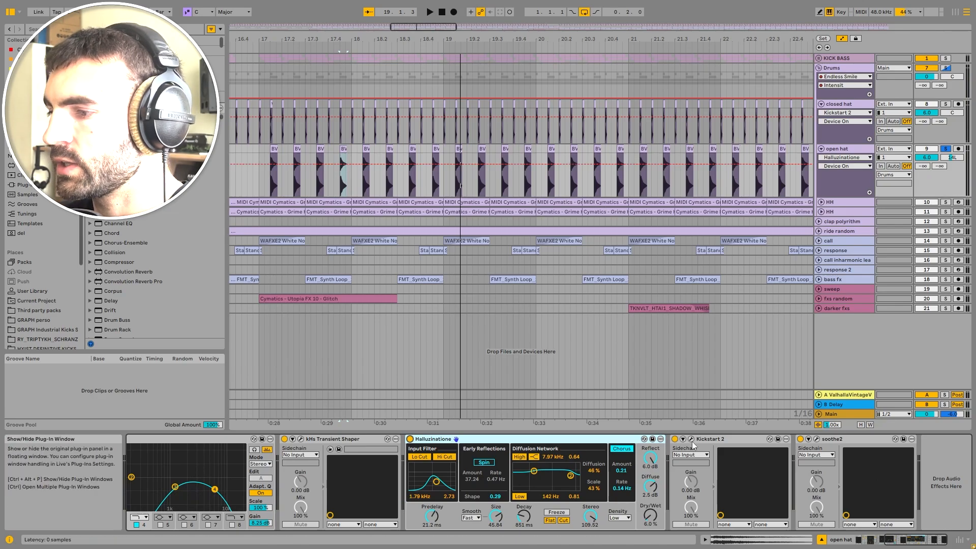
{"action": "left_click", "coordinate": [817, 439]}
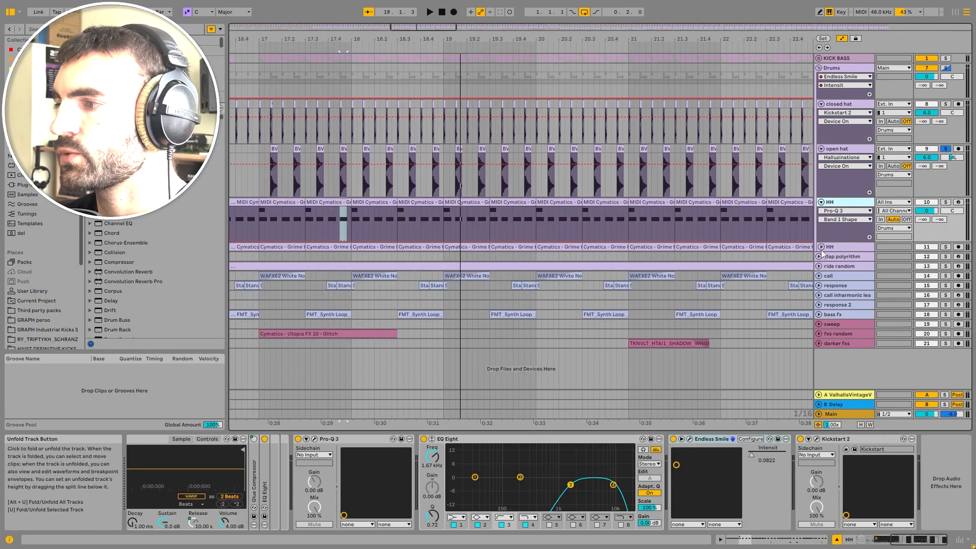
Step: Expand and solo the second HH track, then play it from bar 9
{"action": "left_click", "coordinate": [821, 247]}
{"action": "left_click", "coordinate": [848, 248]}
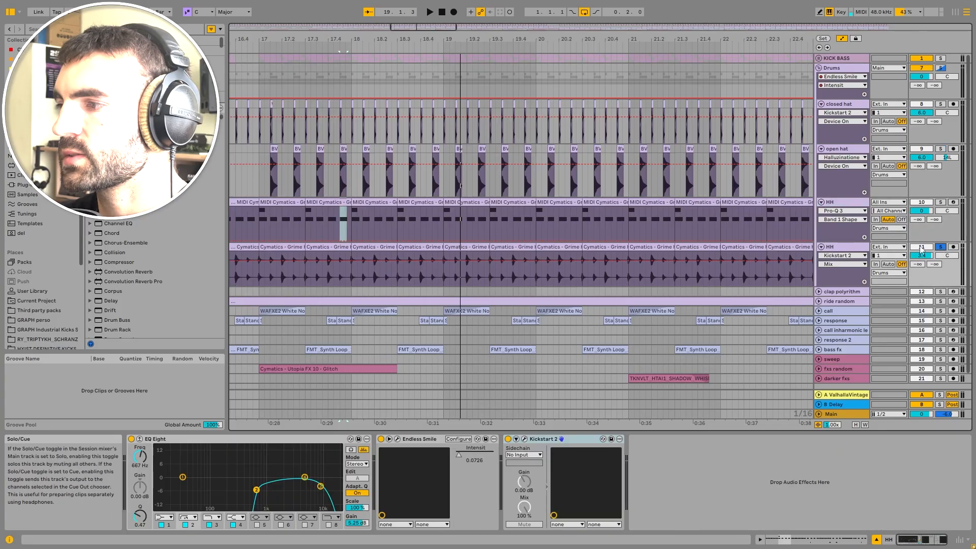
{"action": "scroll", "coordinate": [342, 236], "scroll_direction": "left", "scroll_amount": 10}
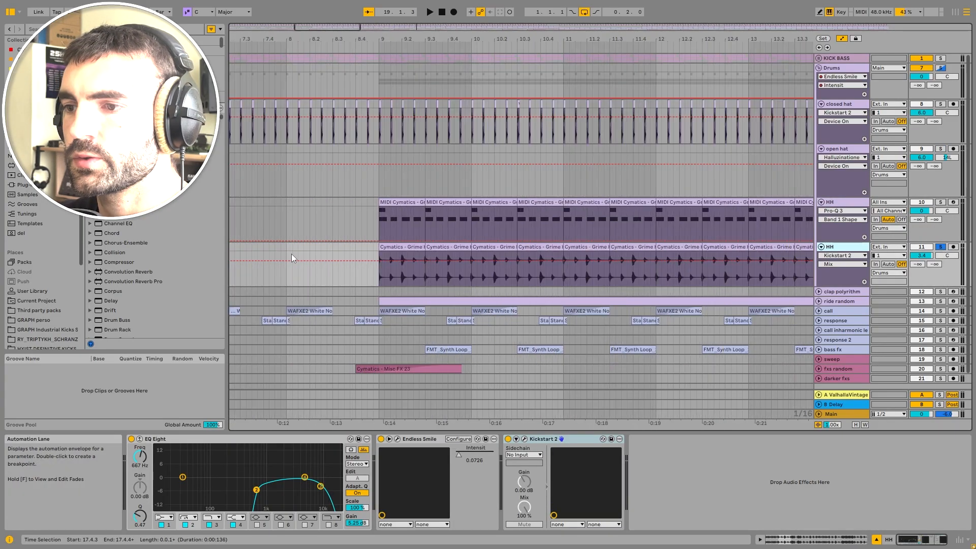
{"action": "left_click", "coordinate": [397, 247]}
{"action": "scroll", "coordinate": [397, 247], "scroll_direction": "up", "scroll_amount": 3}
{"action": "scroll", "coordinate": [398, 247], "scroll_direction": "up", "scroll_amount": 3}
{"action": "scroll", "coordinate": [397, 247], "scroll_direction": "down", "scroll_amount": 3}
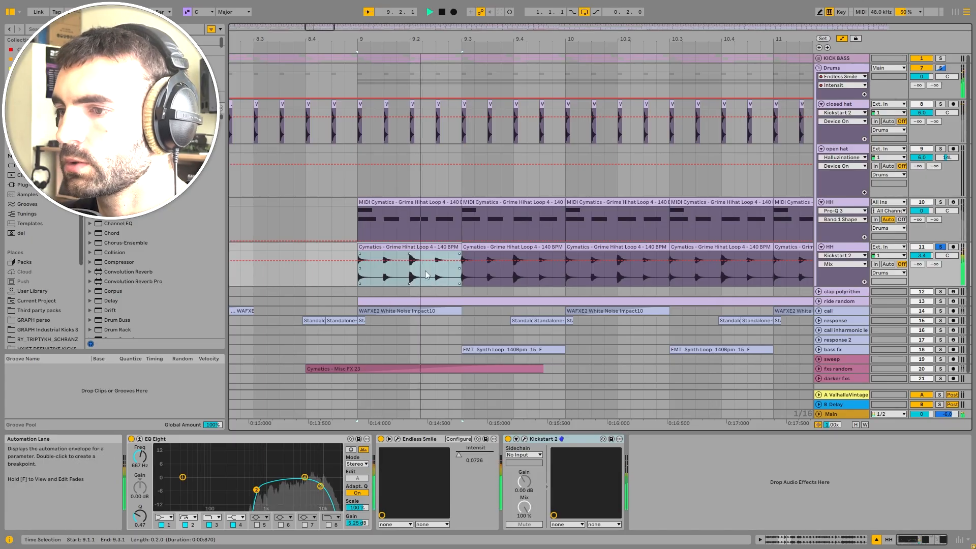
{"action": "key", "text": "space"}
{"action": "scroll", "coordinate": [430, 248], "scroll_direction": "down", "scroll_amount": 3}
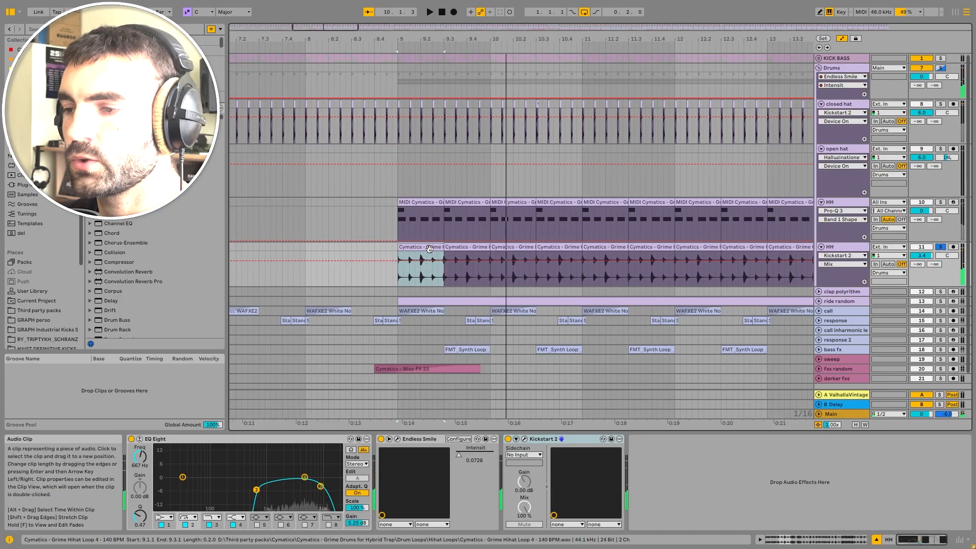
{"action": "scroll", "coordinate": [425, 244], "scroll_direction": "up", "scroll_amount": 6}
{"action": "right_click", "coordinate": [432, 172]}
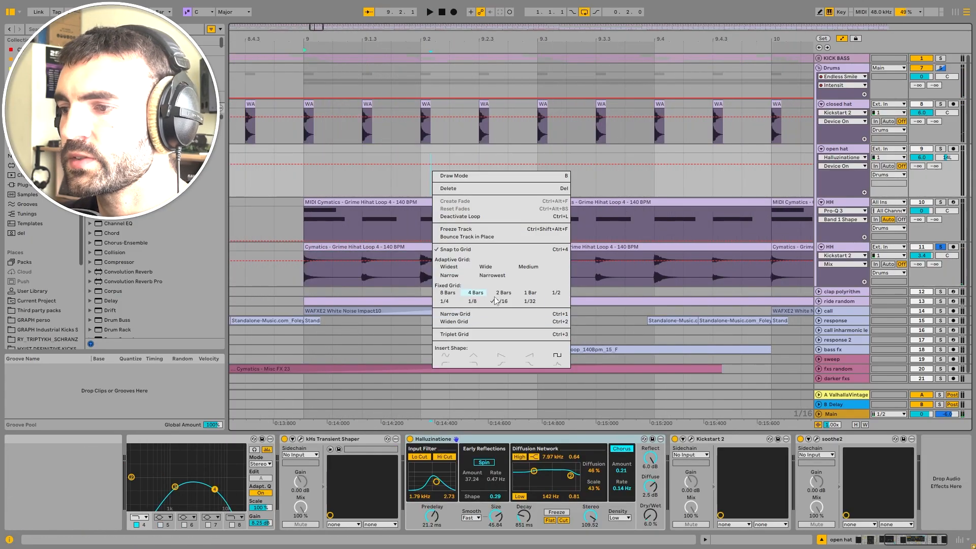
{"action": "left_click", "coordinate": [164, 263]}
{"action": "double_click", "coordinate": [374, 247]}
{"action": "key", "text": "space"}
{"action": "left_click", "coordinate": [843, 179]}
{"action": "double_click", "coordinate": [844, 179]}
Step: Audition the HH track's Kickstart 2 by toggling it during playback, opening and closing its plugin window
{"action": "left_click", "coordinate": [508, 440]}
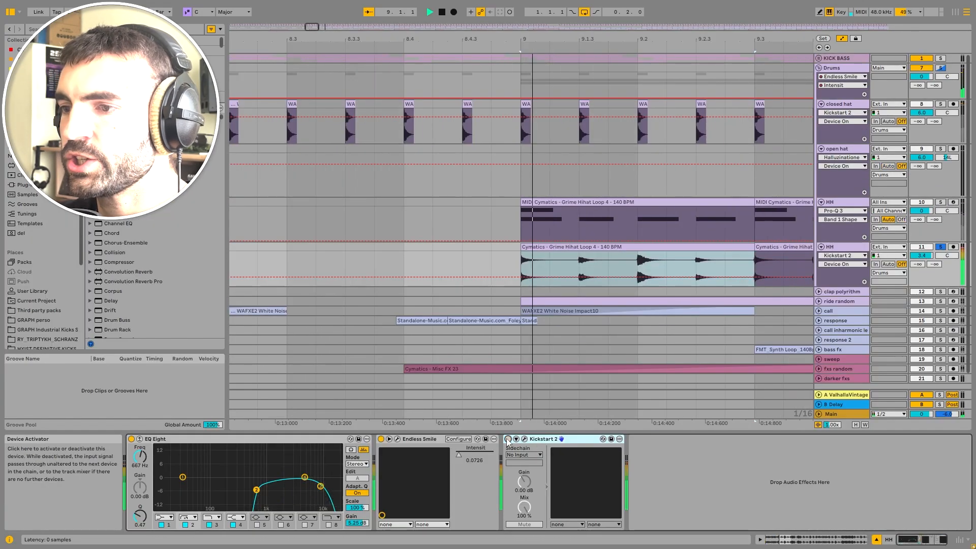
{"action": "scroll", "coordinate": [593, 344], "scroll_direction": "down", "scroll_amount": 1}
{"action": "key", "text": "space"}
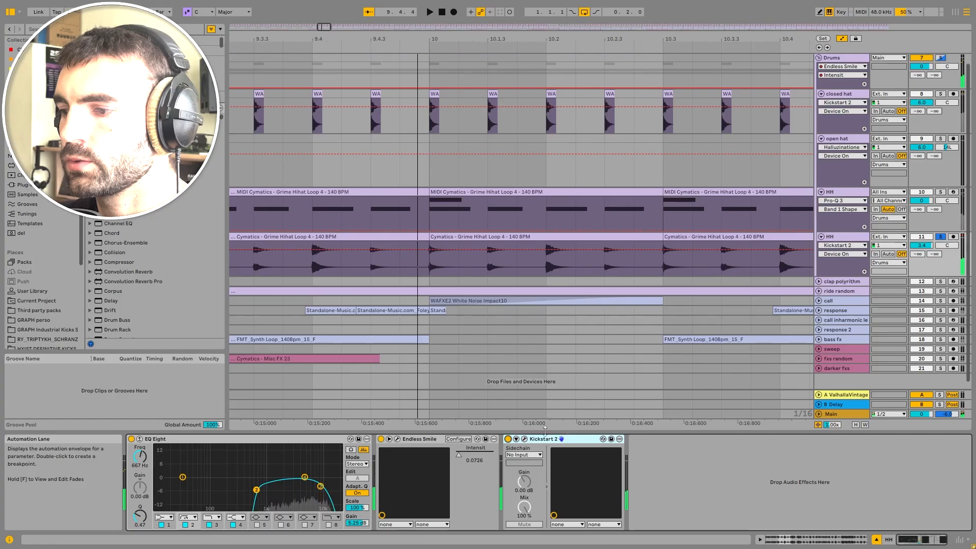
{"action": "left_click", "coordinate": [509, 440]}
{"action": "left_click", "coordinate": [522, 441]}
{"action": "key", "text": "space"}
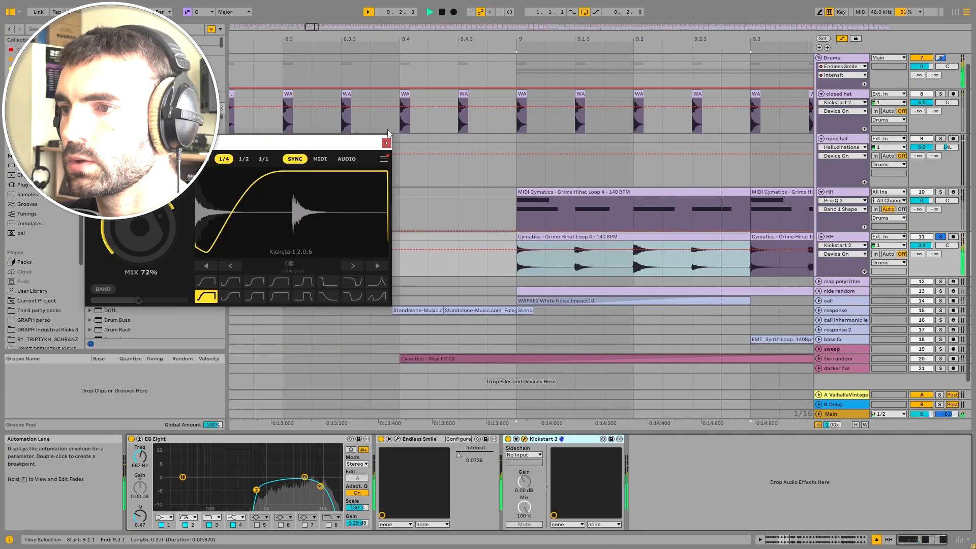
{"action": "key", "text": "space"}
{"action": "left_click", "coordinate": [388, 143]}
{"action": "scroll", "coordinate": [473, 229], "scroll_direction": "down", "scroll_amount": 1}
{"action": "scroll", "coordinate": [477, 230], "scroll_direction": "down", "scroll_amount": 5}
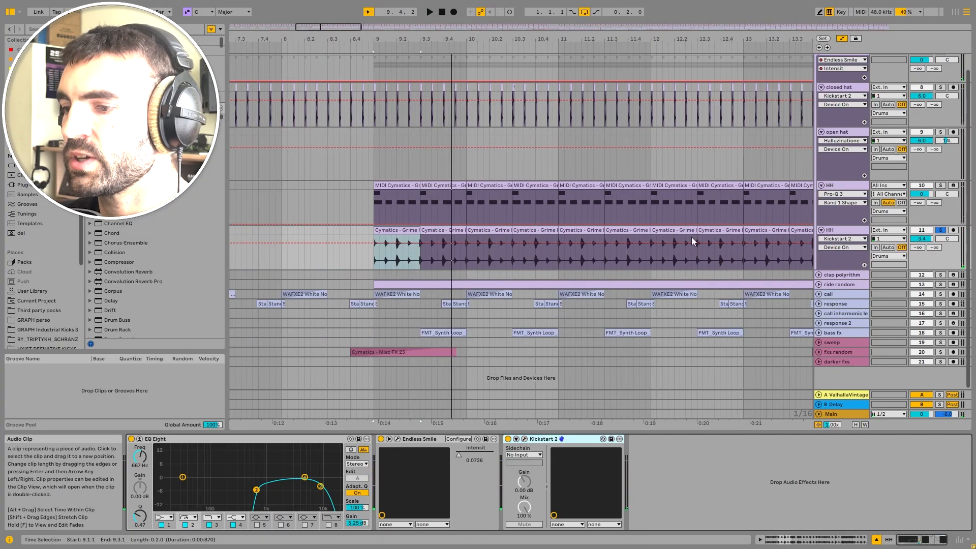
Step: Select the MIDI HH track and open the audio HH clip's context menu to show Convert Drums to New MIDI Track
{"action": "left_click", "coordinate": [831, 187]}
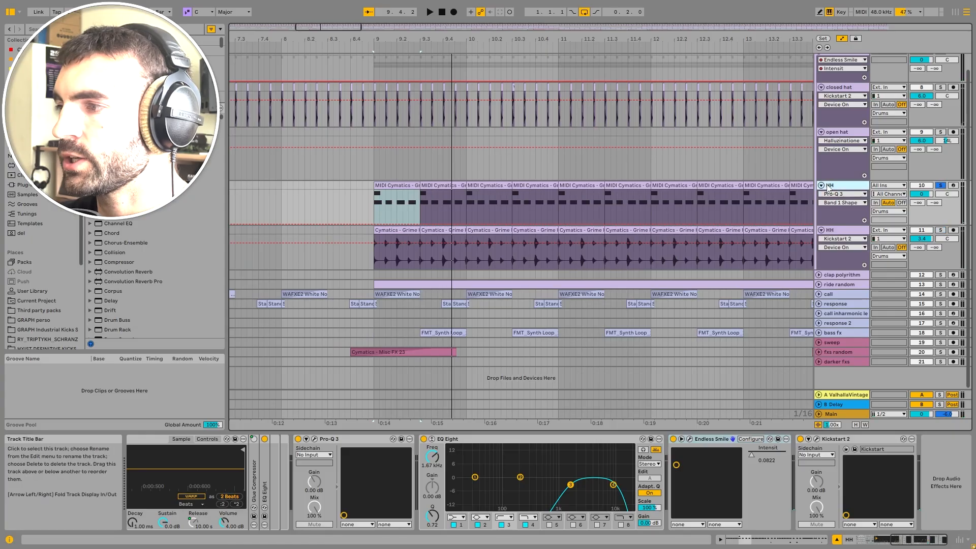
{"action": "left_click", "coordinate": [407, 243]}
{"action": "right_click", "coordinate": [408, 232]}
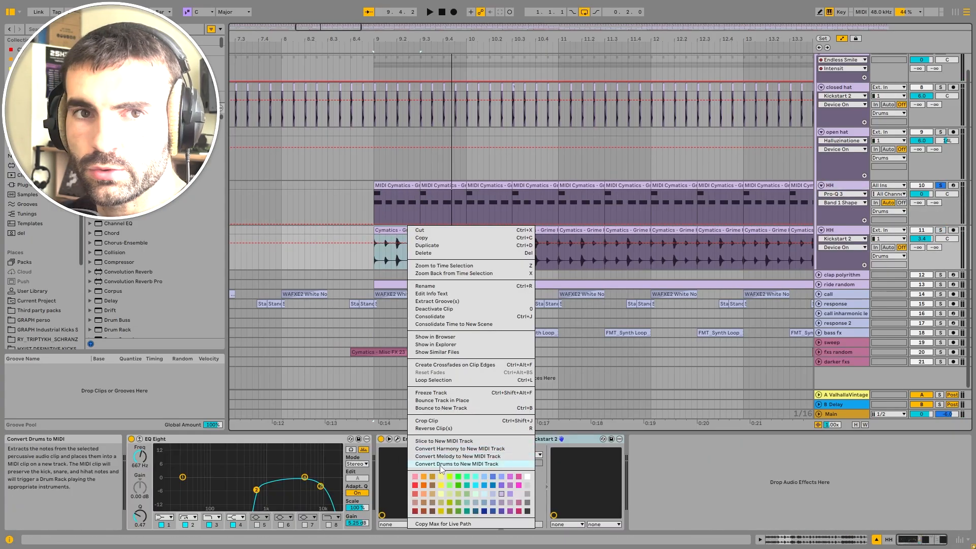
{"action": "left_click", "coordinate": [855, 186]}
{"action": "left_click", "coordinate": [856, 185]}
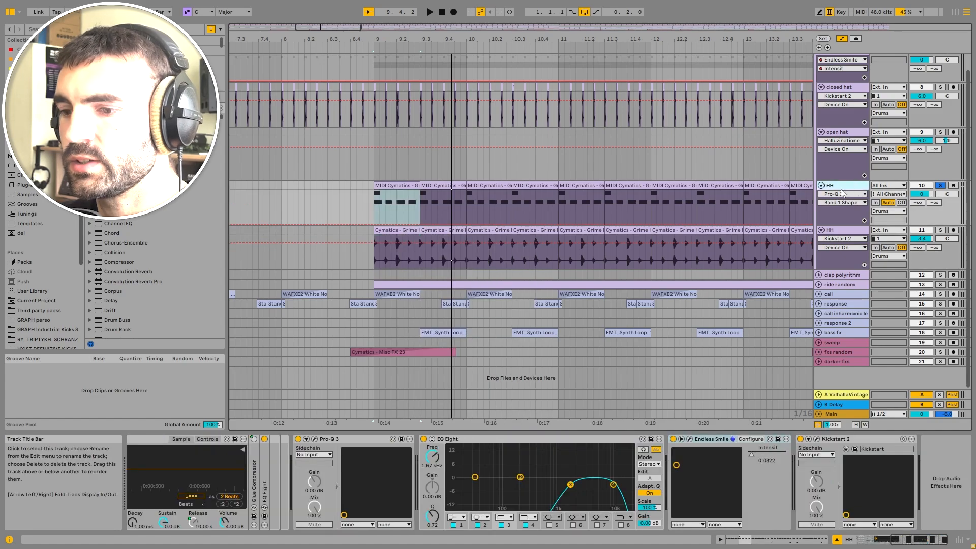
Step: Open the MIDI HH clip's notes in a larger clip editor, play it, and view its Drums to MIDI rack
{"action": "left_click", "coordinate": [934, 544]}
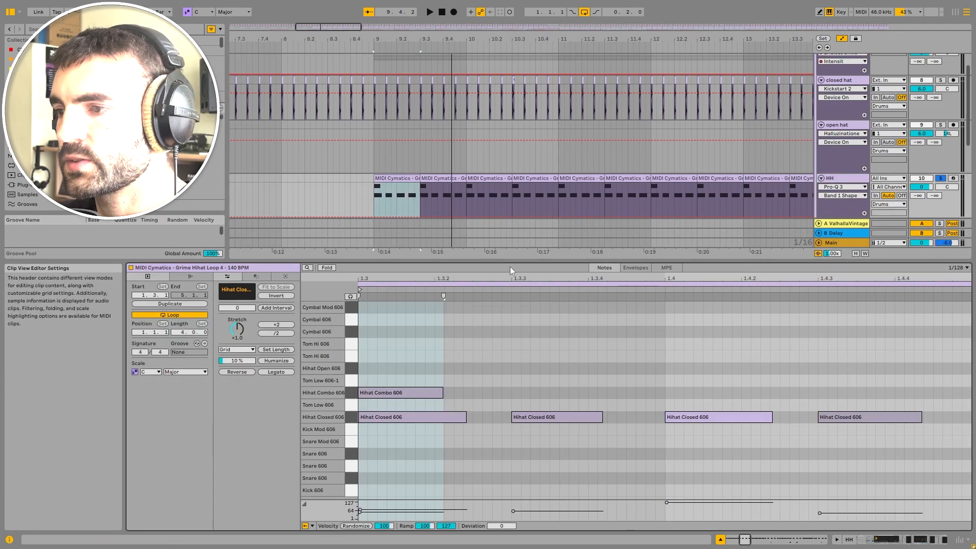
{"action": "left_click_drag", "start_coordinate": [519, 262], "coordinate": [519, 217]}
{"action": "key", "text": "space"}
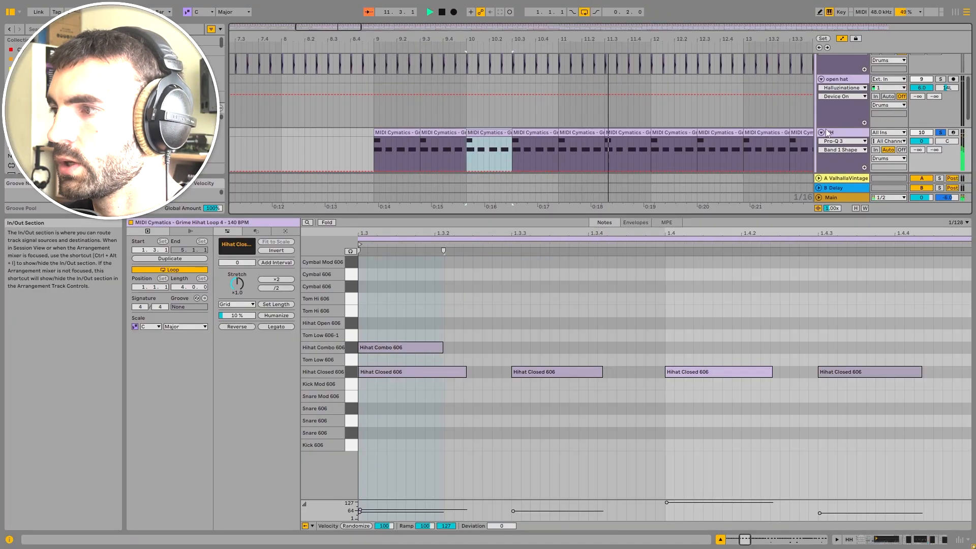
{"action": "double_click", "coordinate": [852, 131]}
{"action": "key", "text": "space"}
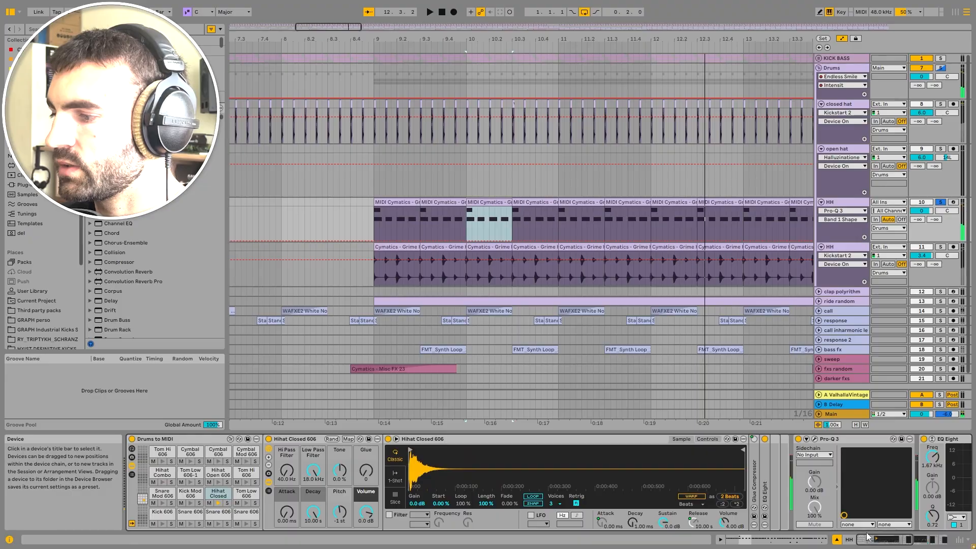
Step: Compare the two HH tracks' device chains during playback, opening, moving and closing the MIDI HH's Endless Smile window
{"action": "left_click", "coordinate": [867, 248]}
{"action": "left_click", "coordinate": [864, 248]}
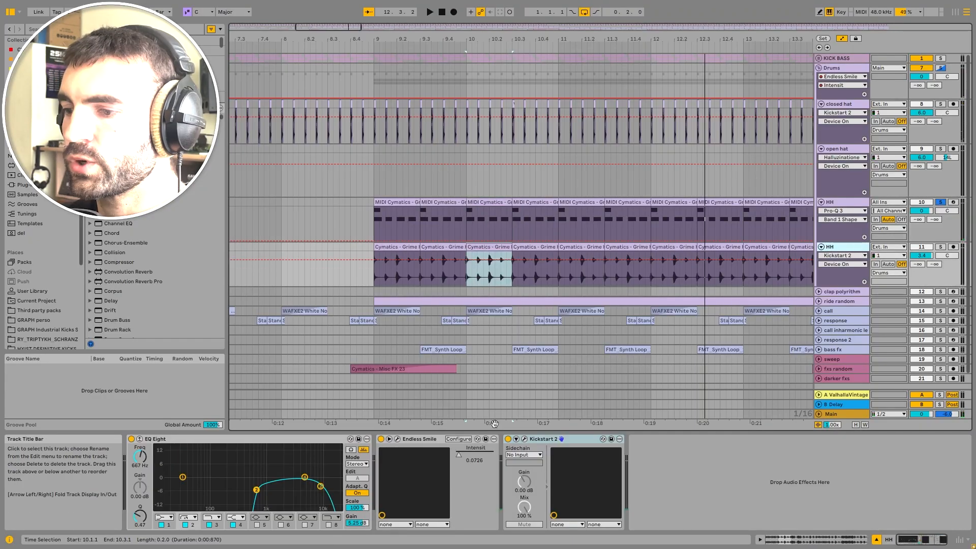
{"action": "left_click", "coordinate": [846, 202]}
{"action": "key", "text": "space"}
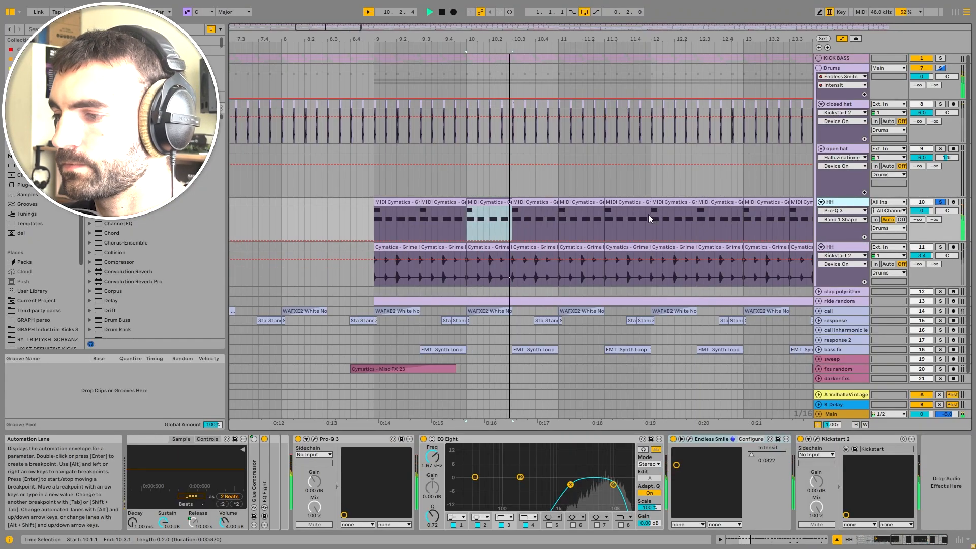
{"action": "left_click", "coordinate": [690, 439]}
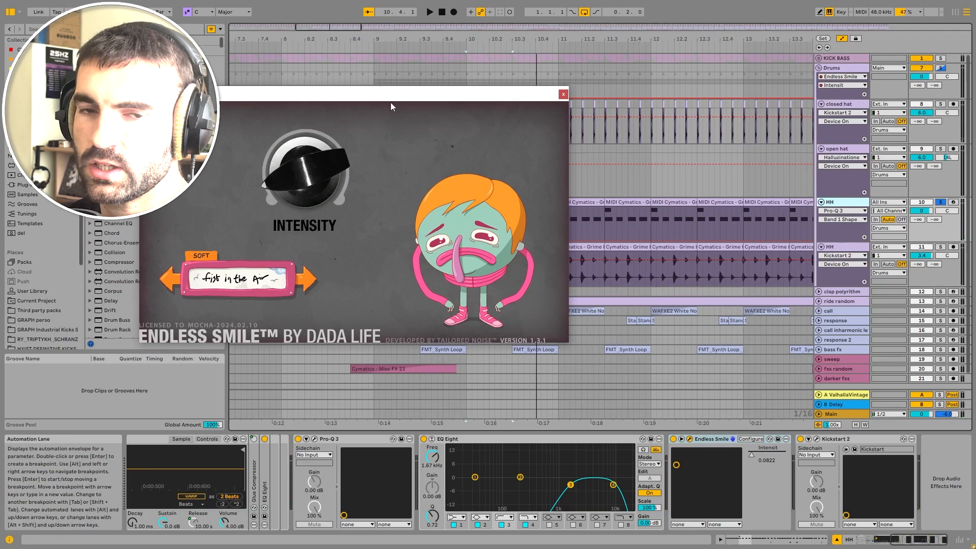
{"action": "left_click_drag", "start_coordinate": [408, 92], "coordinate": [594, 116]}
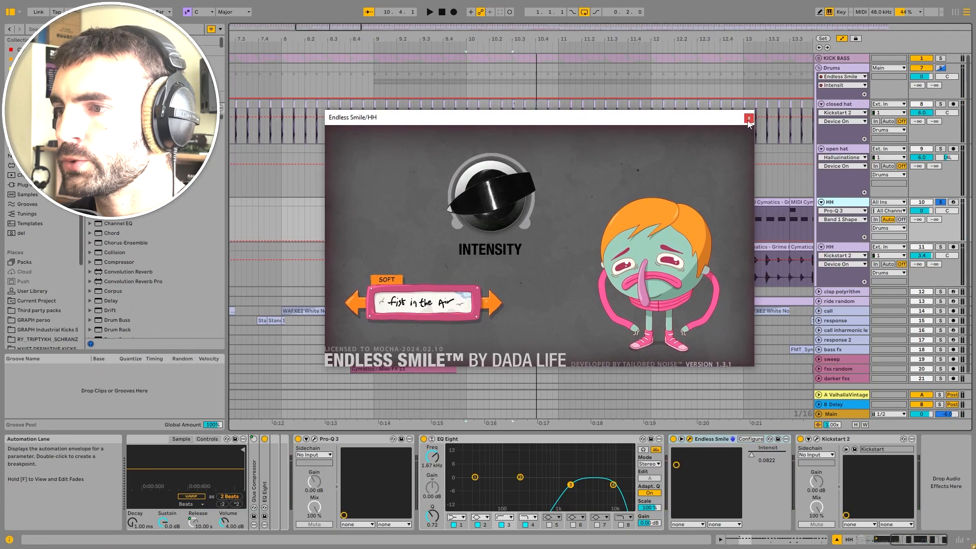
{"action": "left_click", "coordinate": [750, 119]}
Step: Play the MIDI HH clip from bar 11 while folding and unfolding its Endless Smile device
{"action": "scroll", "coordinate": [551, 164], "scroll_direction": "down", "scroll_amount": 5}
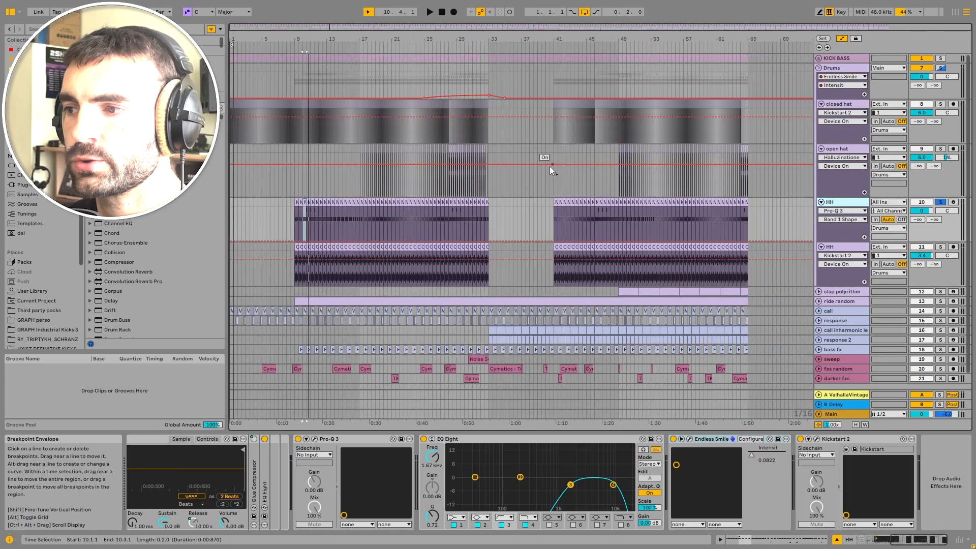
{"action": "scroll", "coordinate": [294, 211], "scroll_direction": "up", "scroll_amount": 5}
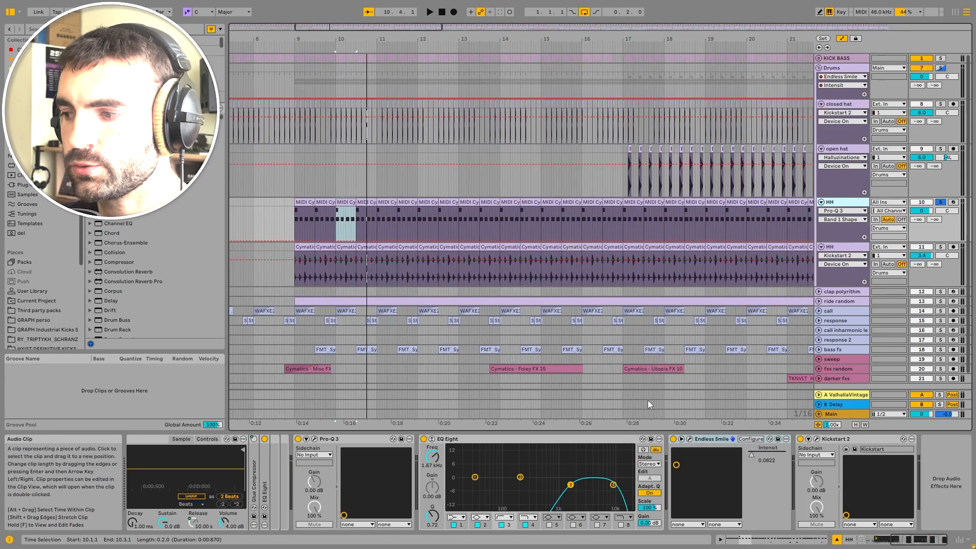
{"action": "left_click", "coordinate": [383, 202]}
{"action": "key", "text": "space"}
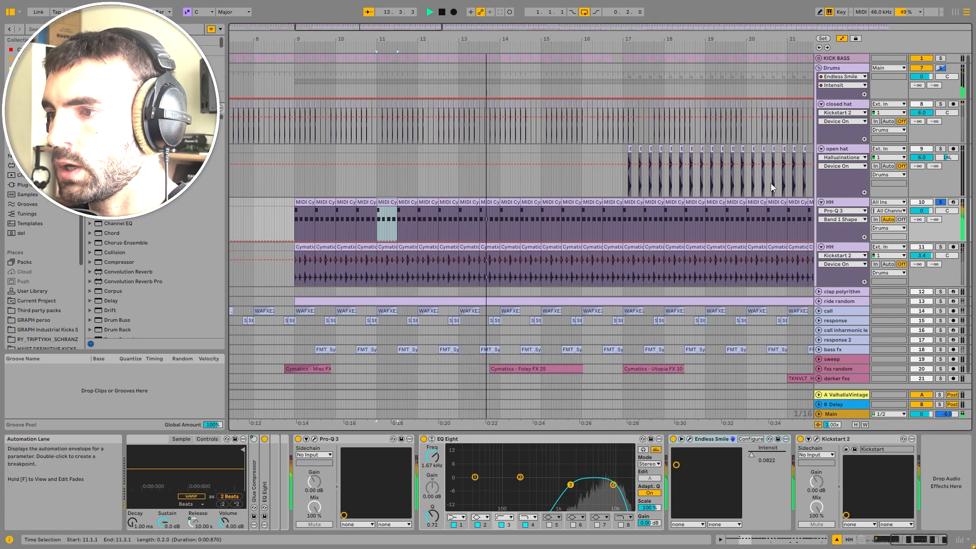
{"action": "double_click", "coordinate": [690, 441]}
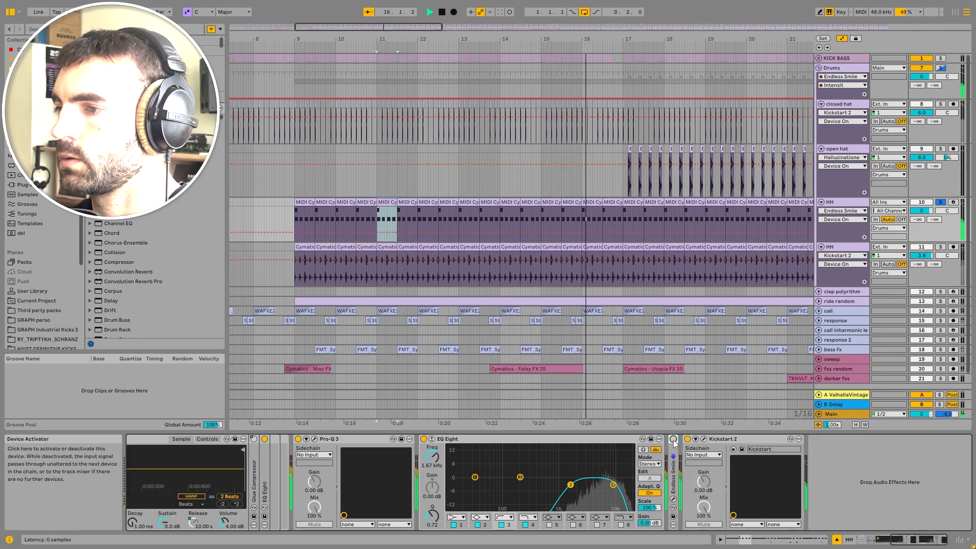
{"action": "double_click", "coordinate": [674, 447]}
{"action": "key", "text": "space"}
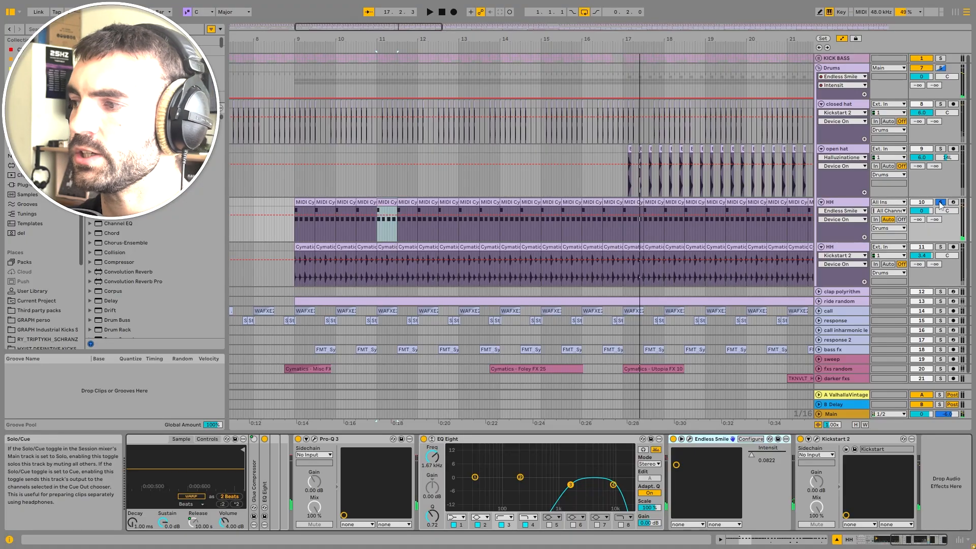
Step: Unsolo the MIDI HH track and fold both HH tracks
{"action": "left_click", "coordinate": [941, 203]}
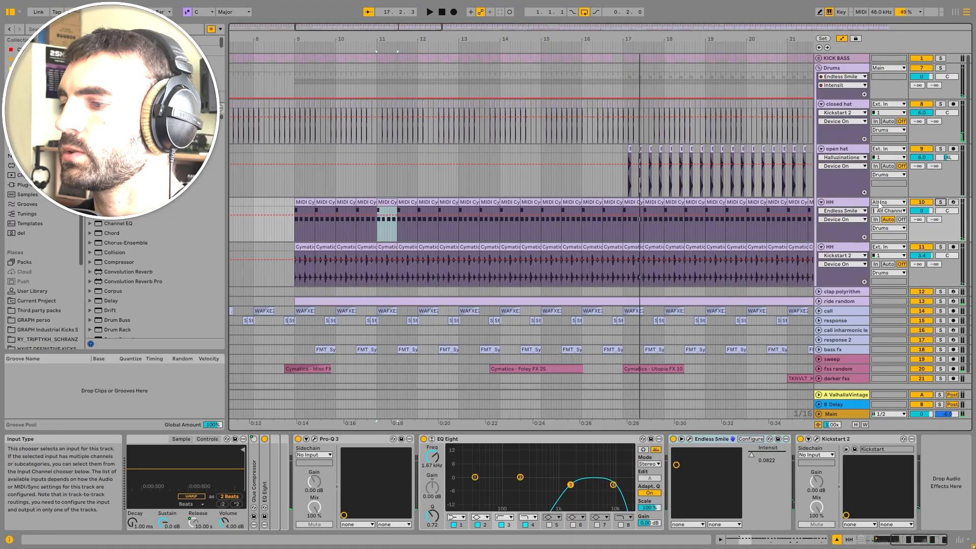
{"action": "left_click", "coordinate": [821, 203]}
{"action": "left_click", "coordinate": [821, 211]}
Step: Select the Drums group and play around bar 32 to inspect its Endless Smile Intensity automation
{"action": "left_click", "coordinate": [861, 76]}
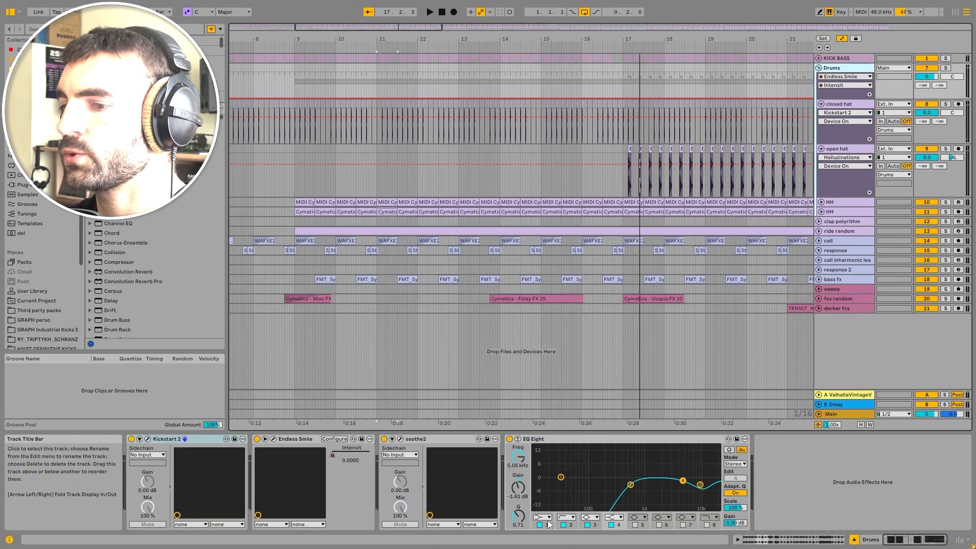
{"action": "right_click", "coordinate": [351, 460]}
{"action": "left_click", "coordinate": [355, 457]}
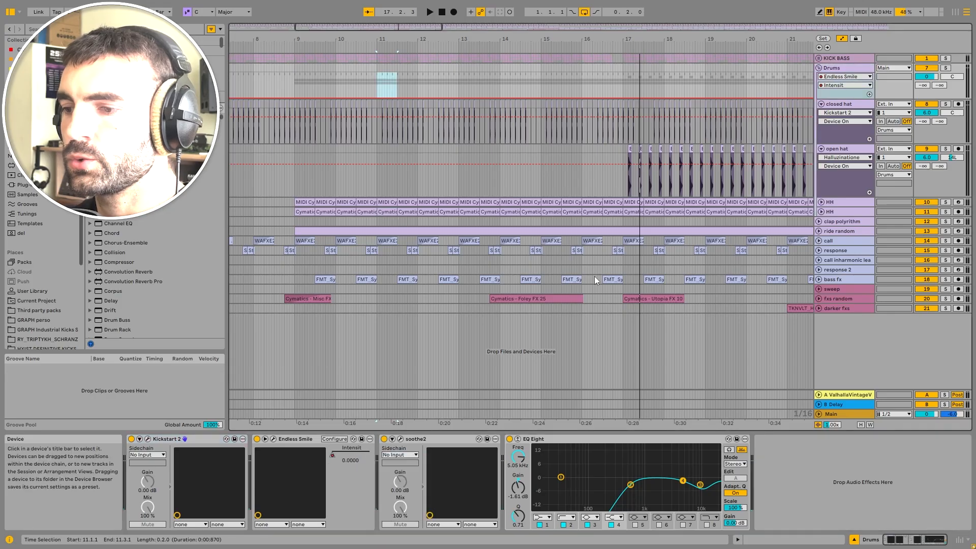
{"action": "key", "text": "w"}
{"action": "scroll", "coordinate": [480, 92], "scroll_direction": "up", "scroll_amount": 5, "text": "ctrl"}
{"action": "left_click", "coordinate": [499, 72]}
{"action": "key", "text": "space"}
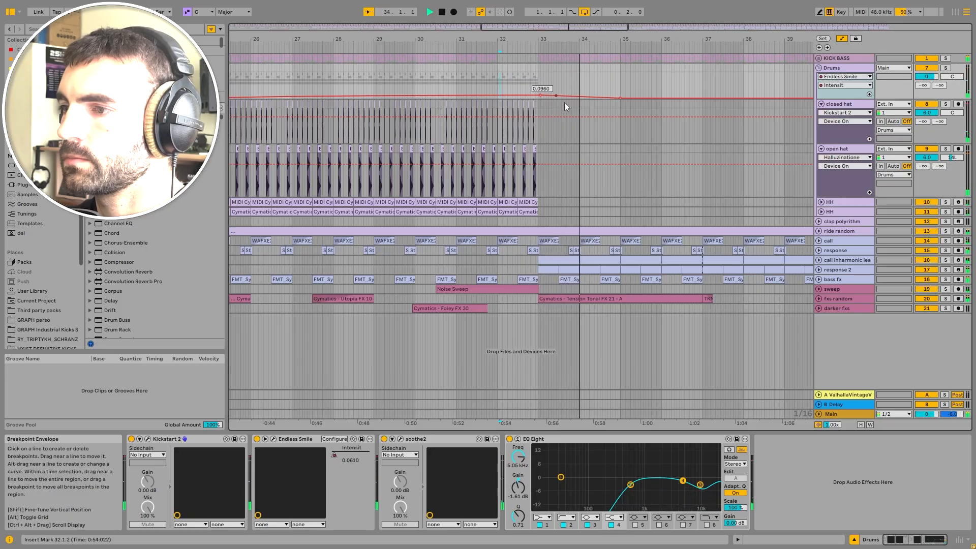
{"action": "scroll", "coordinate": [572, 133], "scroll_direction": "down", "scroll_amount": 6, "text": "ctrl"}
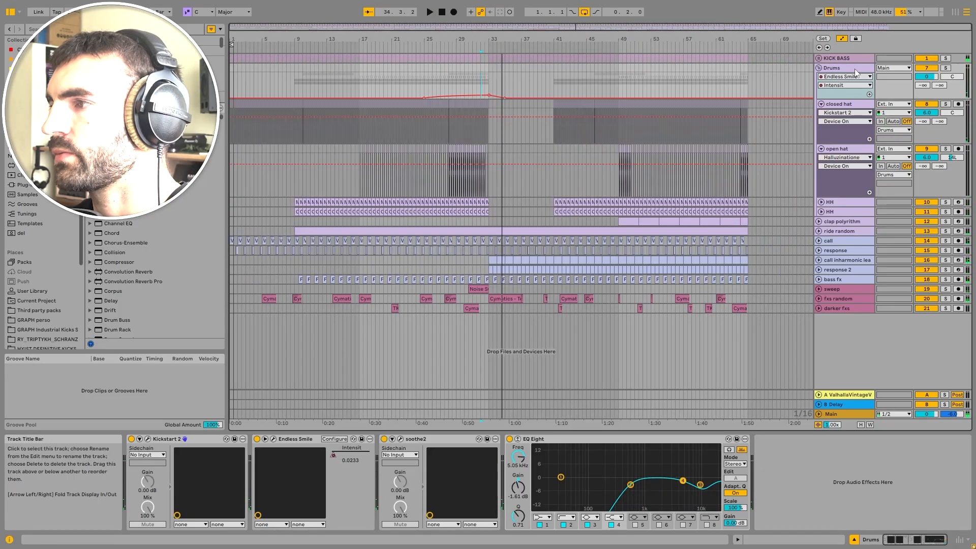
Step: Fold the Drums group, expand and solo the clap polyrithm track, and open its MIDI clip at bar 49
{"action": "left_click", "coordinate": [819, 68]}
{"action": "left_click", "coordinate": [834, 79]}
{"action": "left_click", "coordinate": [819, 78]}
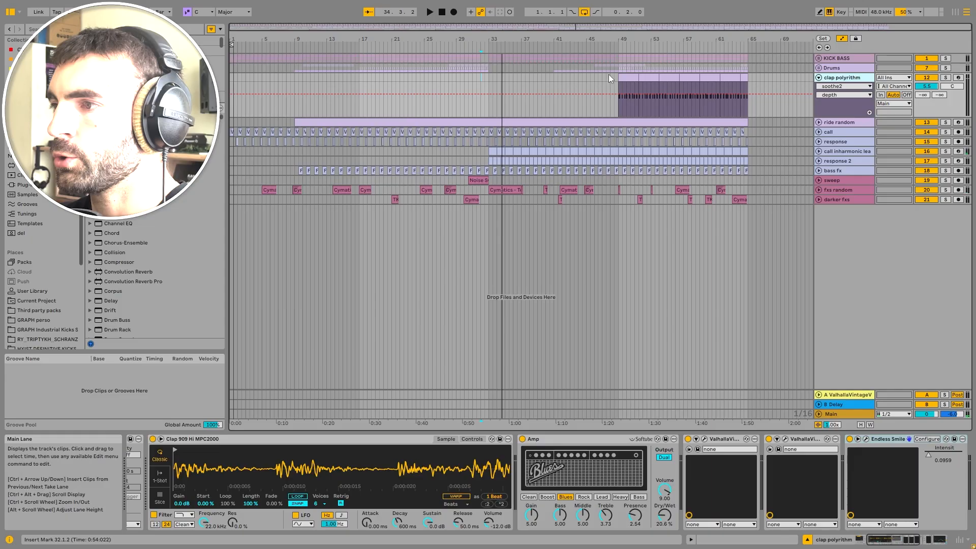
{"action": "left_click", "coordinate": [626, 78]}
{"action": "left_click", "coordinate": [947, 79]}
{"action": "double_click", "coordinate": [630, 77]}
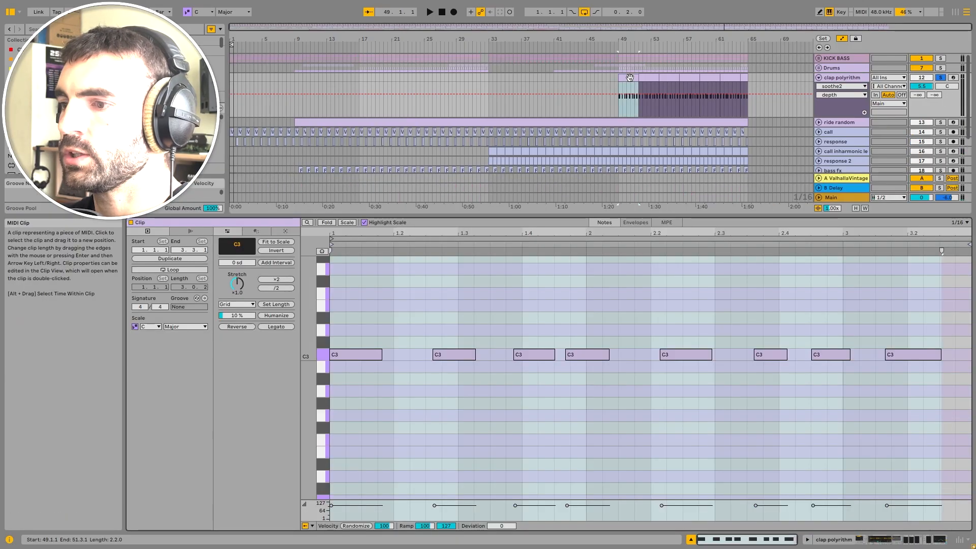
{"action": "left_click", "coordinate": [841, 78]}
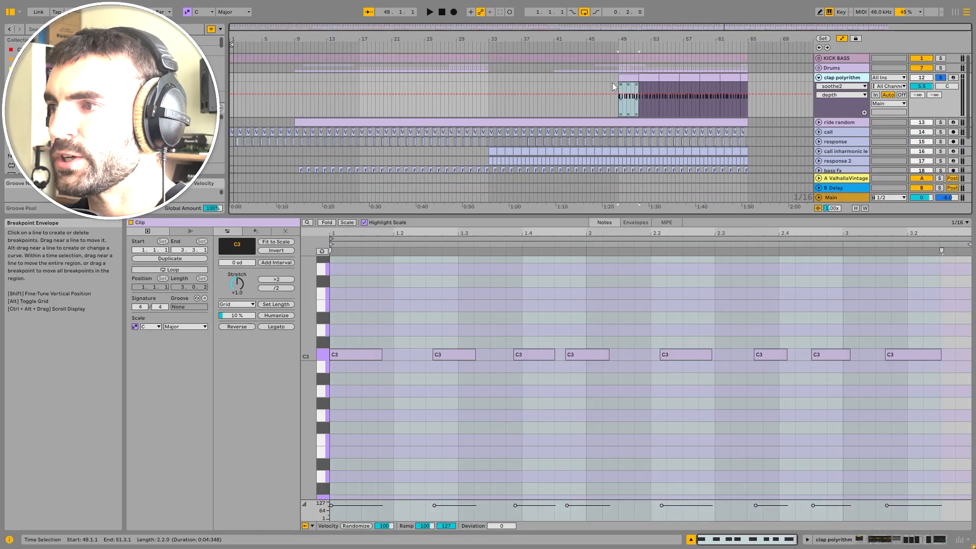
Step: Try shortening the clap polyrithm clip at bar 49 to one bar, then undo it
{"action": "scroll", "coordinate": [628, 76], "scroll_direction": "up", "scroll_amount": 8, "text": "ctrl"}
{"action": "left_click", "coordinate": [618, 88]}
{"action": "scroll", "coordinate": [617, 88], "scroll_direction": "down", "scroll_amount": 4, "text": "ctrl"}
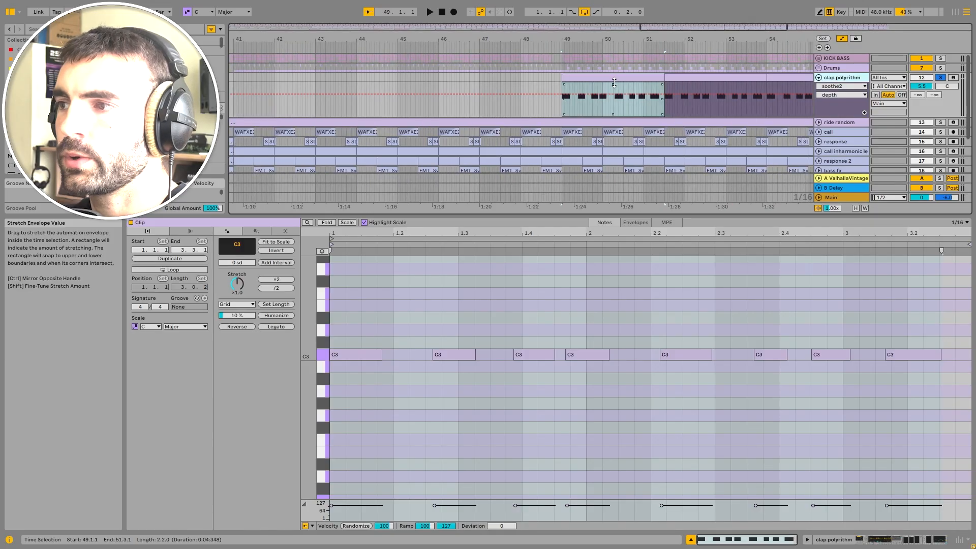
{"action": "scroll", "coordinate": [600, 82], "scroll_direction": "up", "scroll_amount": 6, "text": "ctrl"}
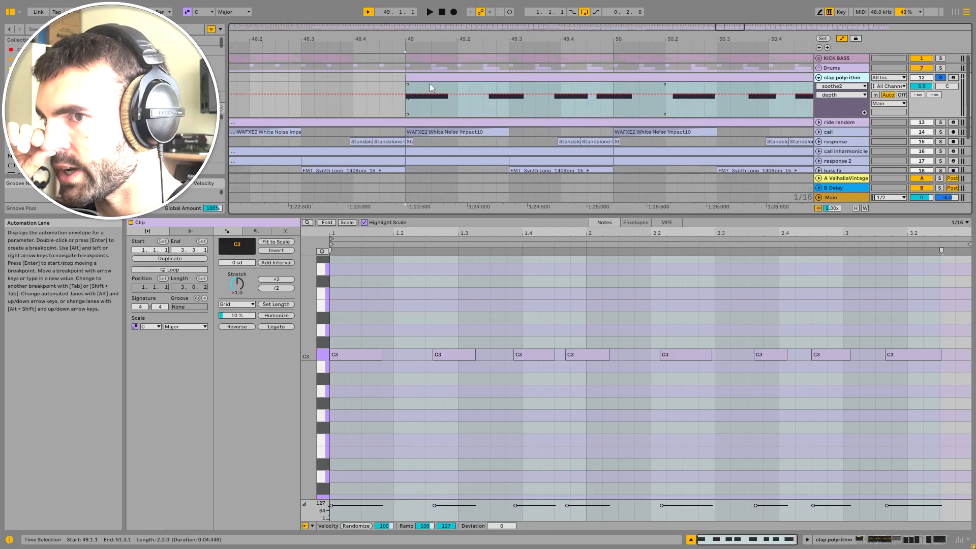
{"action": "scroll", "coordinate": [615, 74], "scroll_direction": "down", "scroll_amount": 3, "text": "ctrl"}
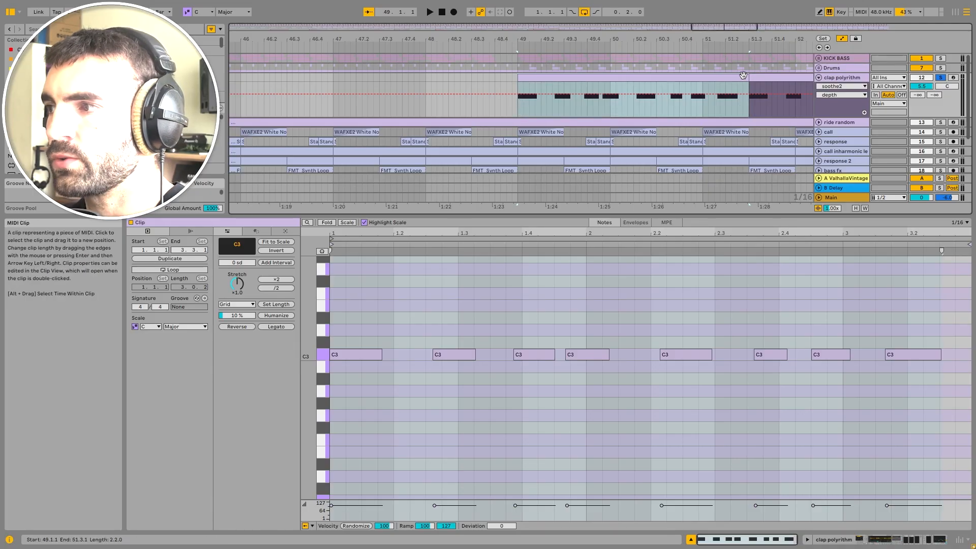
{"action": "left_click_drag", "start_coordinate": [747, 78], "coordinate": [610, 78]}
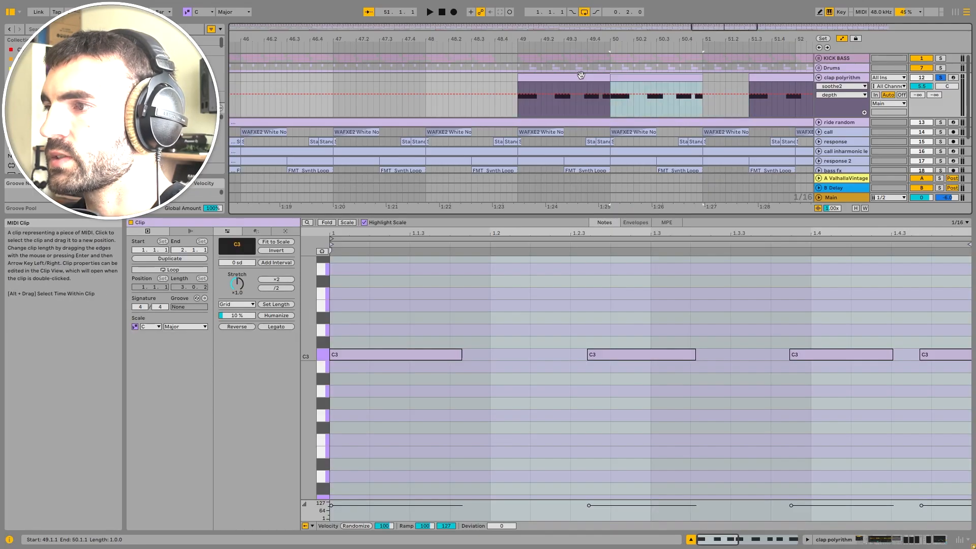
{"action": "key", "text": "ctrl+z"}
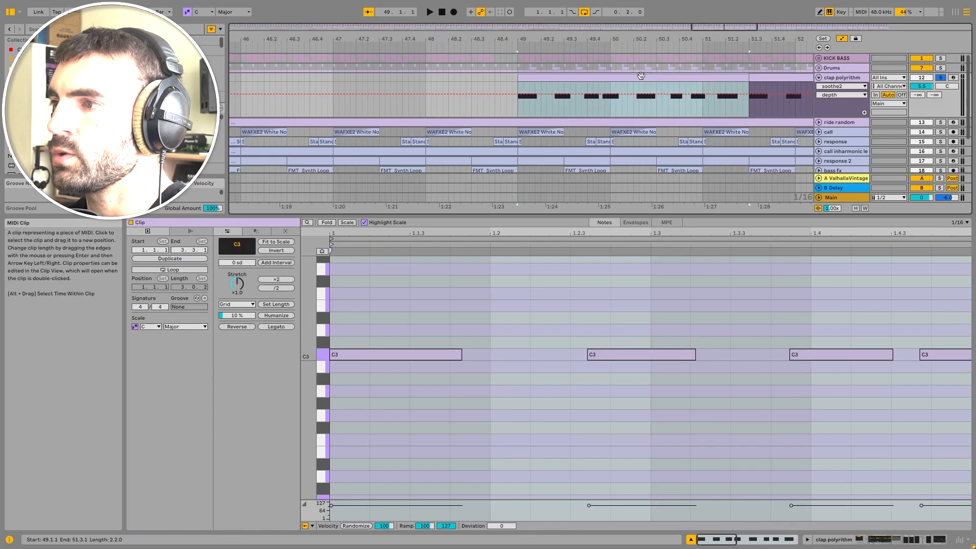
Step: Inspect the clap polyrithm clip region between bars 49 and 54
{"action": "scroll", "coordinate": [671, 71], "scroll_direction": "down", "scroll_amount": 5}
{"action": "left_click", "coordinate": [709, 83]}
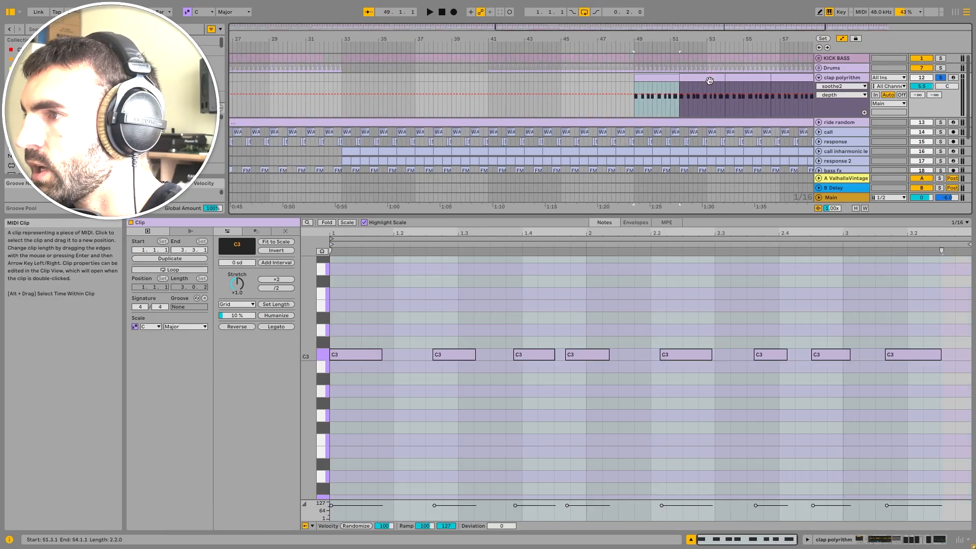
{"action": "scroll", "coordinate": [709, 83], "scroll_direction": "up", "scroll_amount": 3}
{"action": "scroll", "coordinate": [711, 84], "scroll_direction": "up", "scroll_amount": 4}
{"action": "scroll", "coordinate": [694, 86], "scroll_direction": "down", "scroll_amount": 4}
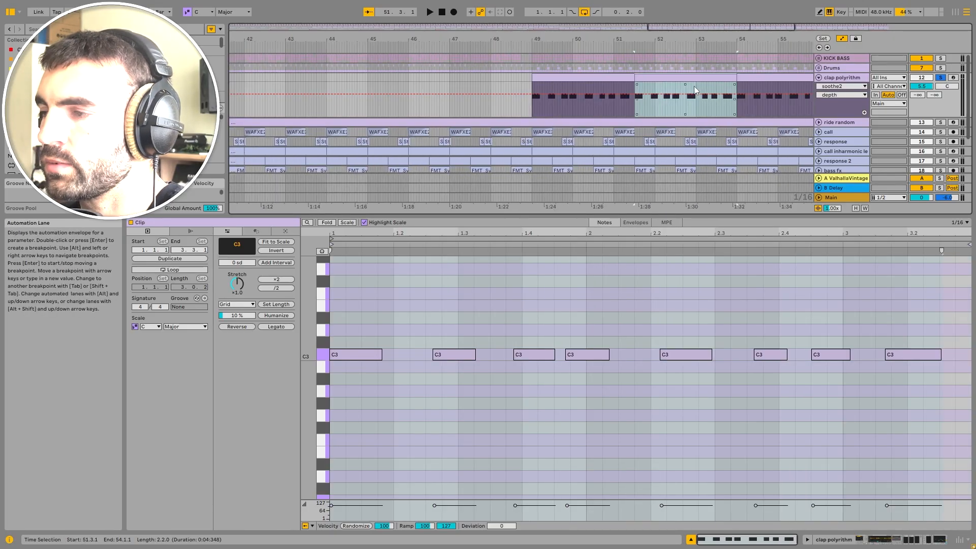
{"action": "left_click", "coordinate": [605, 77]}
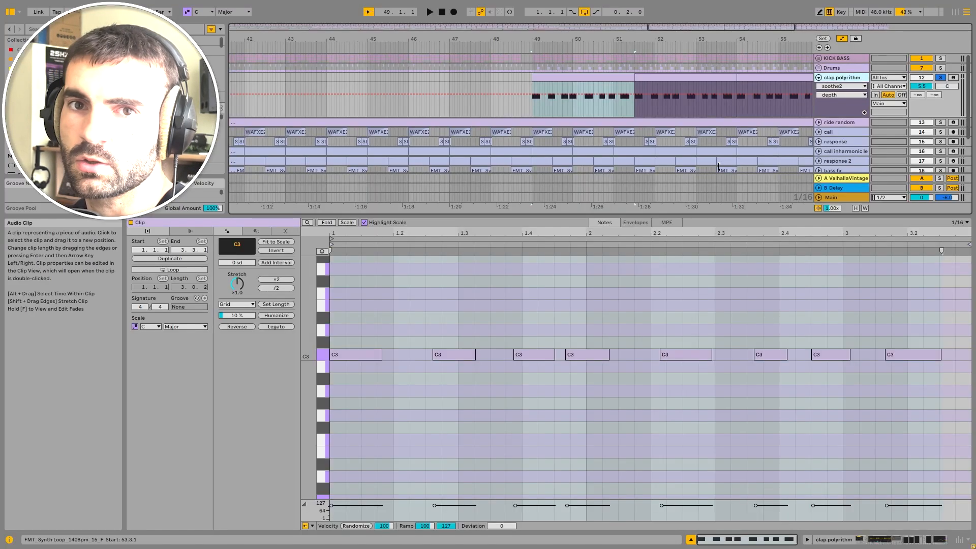
Step: Show the clap polyrithm track's device chain and switch off its Arpeggiator
{"action": "left_click", "coordinate": [859, 540]}
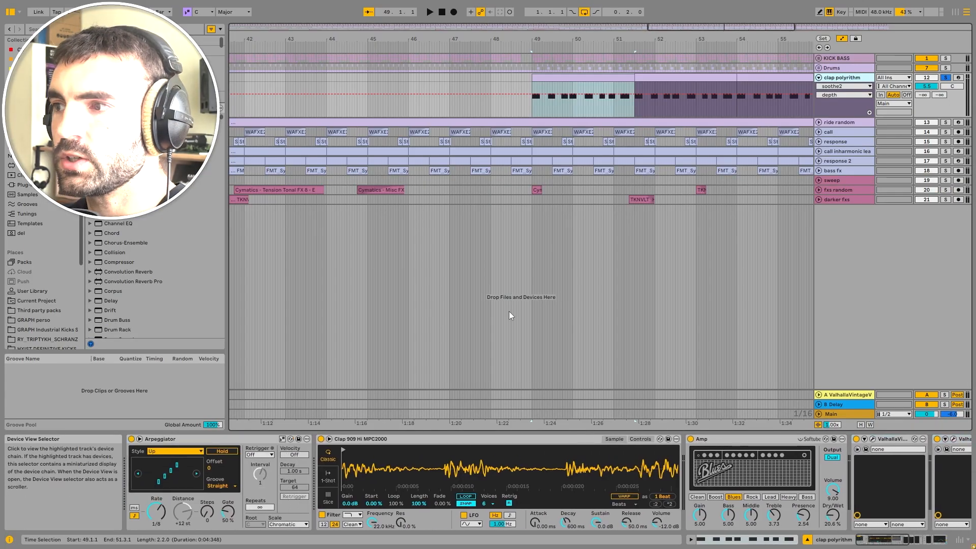
{"action": "double_click", "coordinate": [556, 78]}
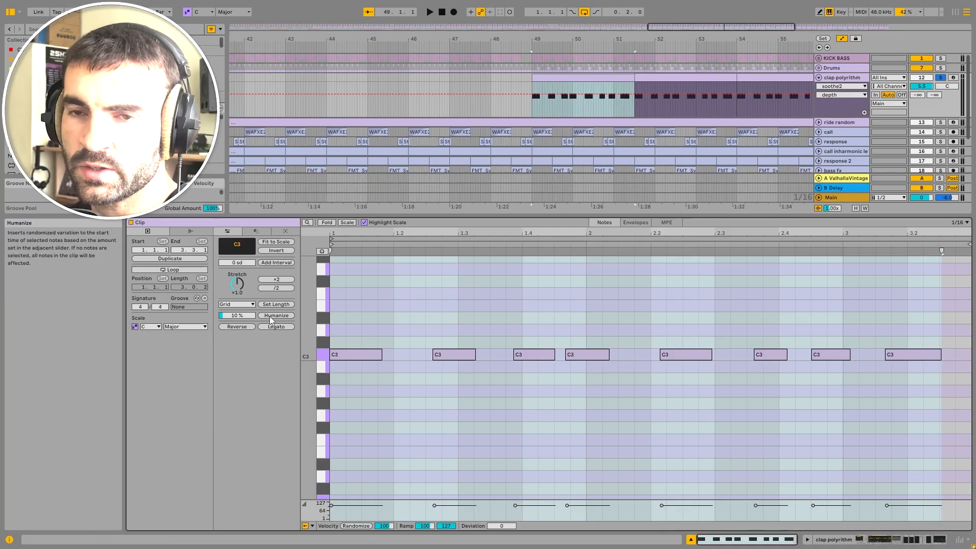
{"action": "left_click", "coordinate": [842, 77]}
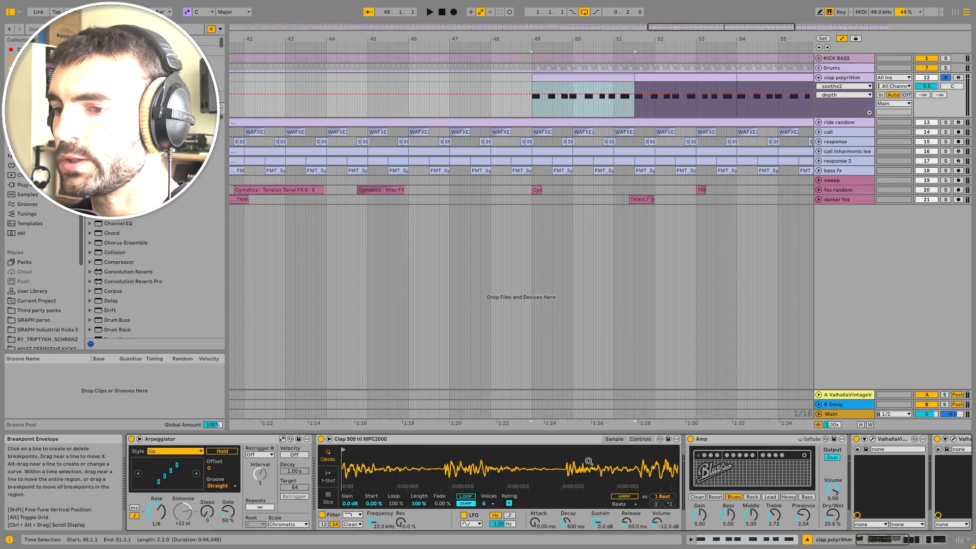
{"action": "left_click", "coordinate": [133, 440]}
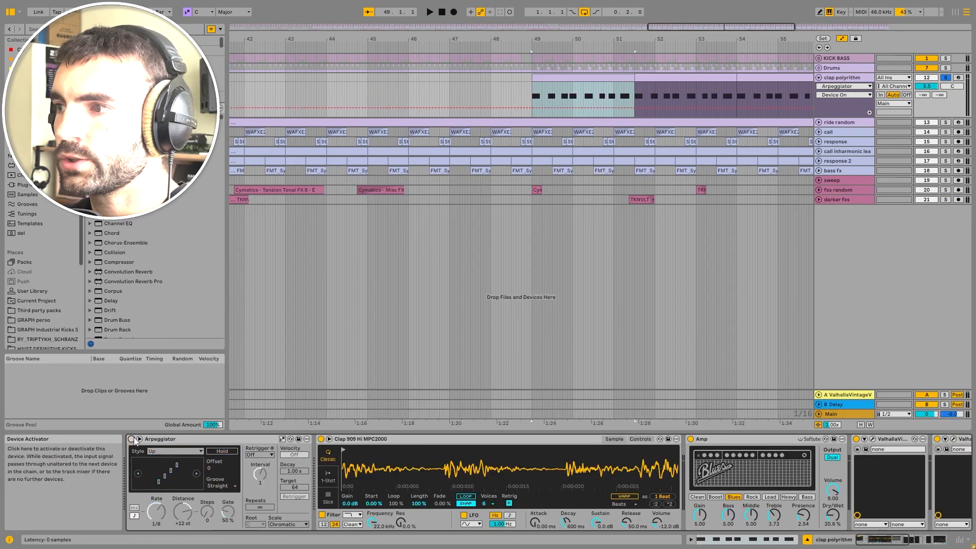
Step: Switch the clap polyrithm track's Arpeggiator back on and play the section from bar 49
{"action": "left_click", "coordinate": [134, 438]}
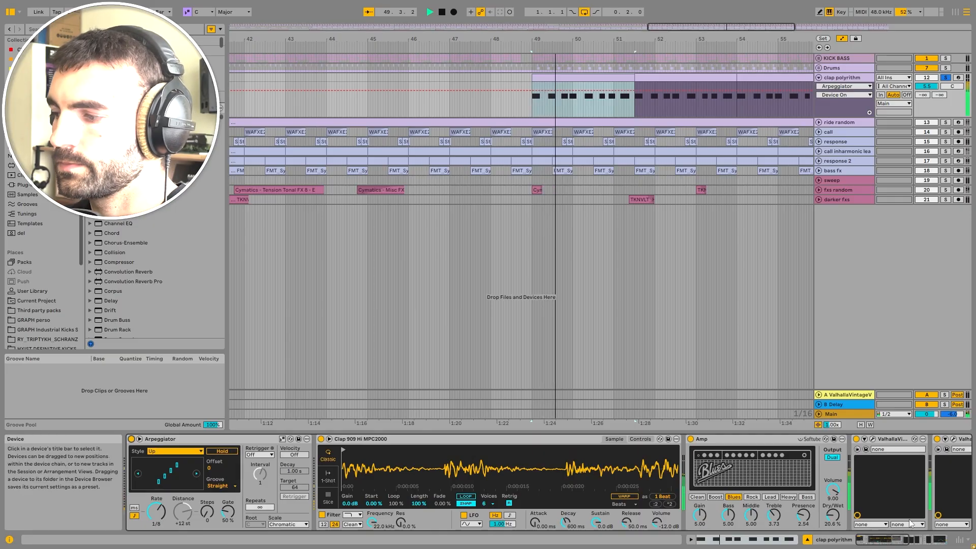
{"action": "left_click_drag", "start_coordinate": [880, 544], "coordinate": [903, 542]}
{"action": "key", "text": "space"}
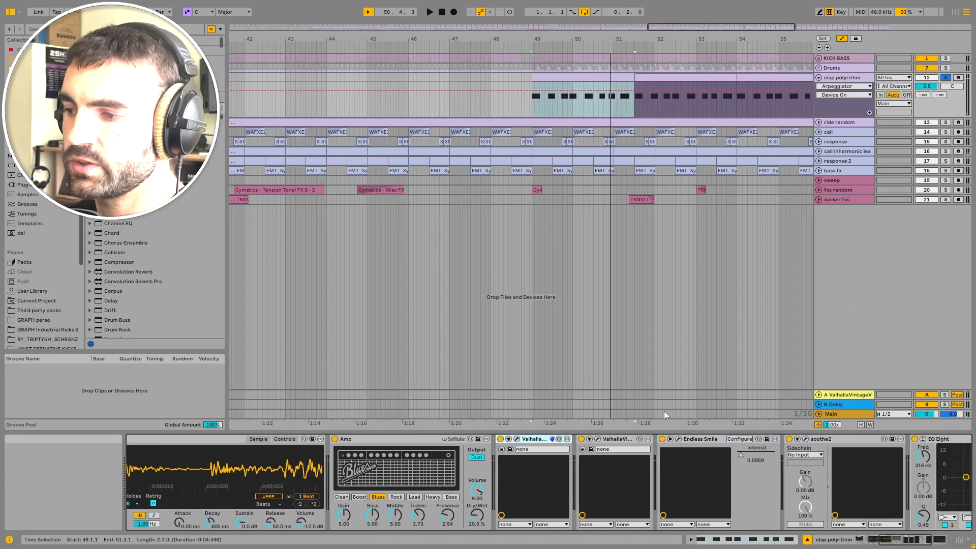
Step: Examine the device chains on the Drums group and the clap polyrithm track, including their EQ Eight settings
{"action": "left_click", "coordinate": [846, 68]}
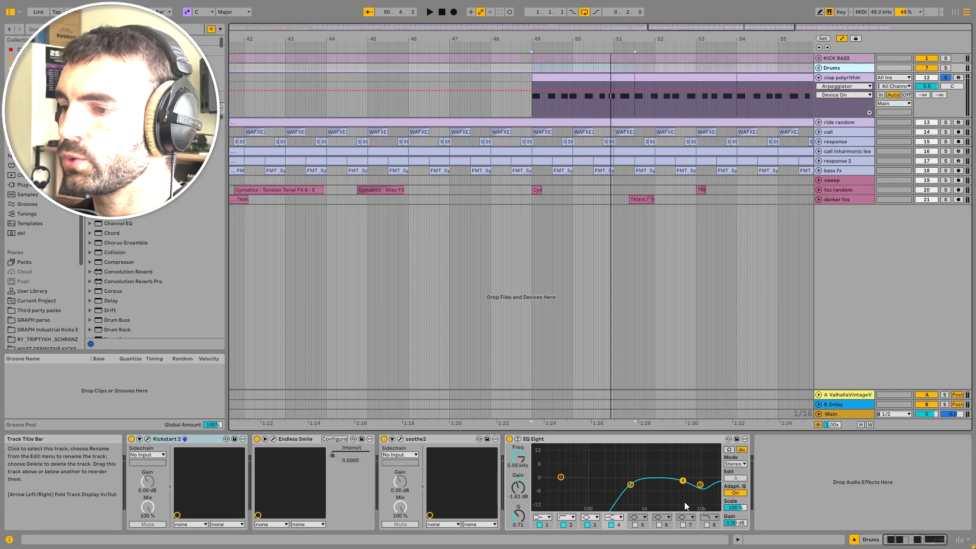
{"action": "left_click", "coordinate": [847, 104]}
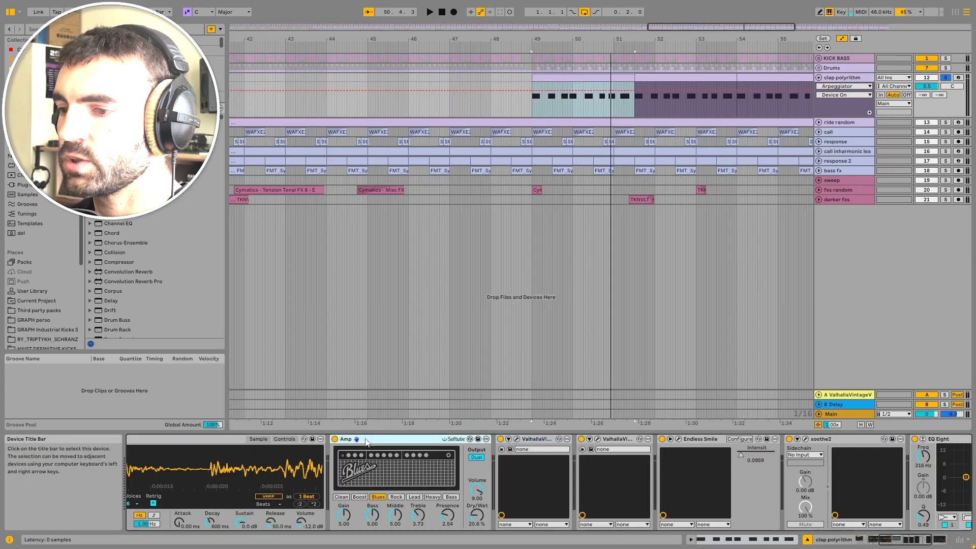
{"action": "left_click", "coordinate": [871, 540]}
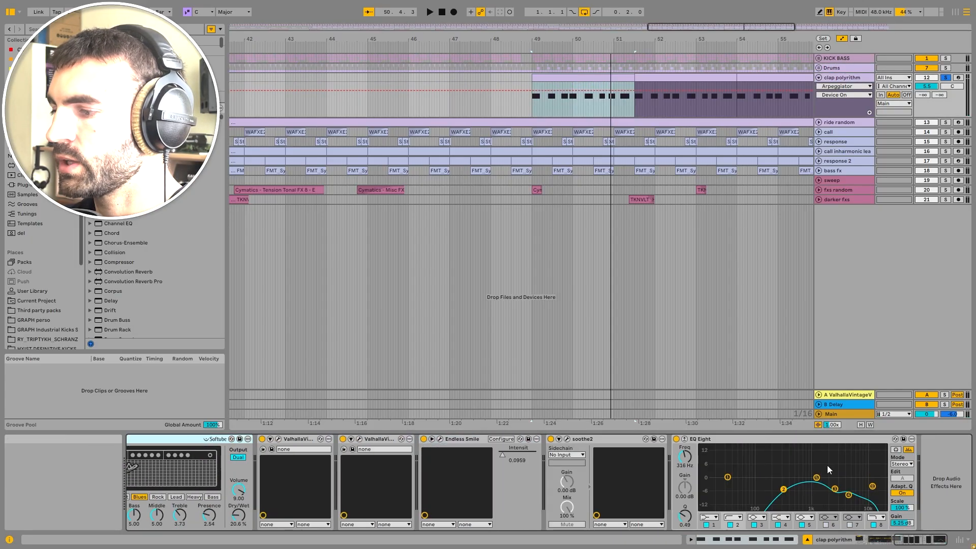
{"action": "left_click", "coordinate": [673, 437]}
{"action": "key", "text": "space"}
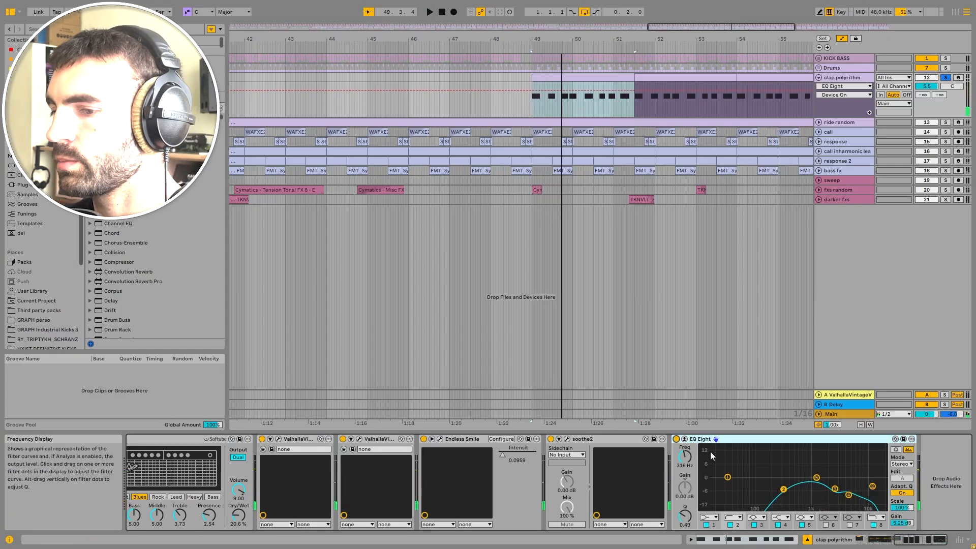
{"action": "left_click", "coordinate": [198, 439]}
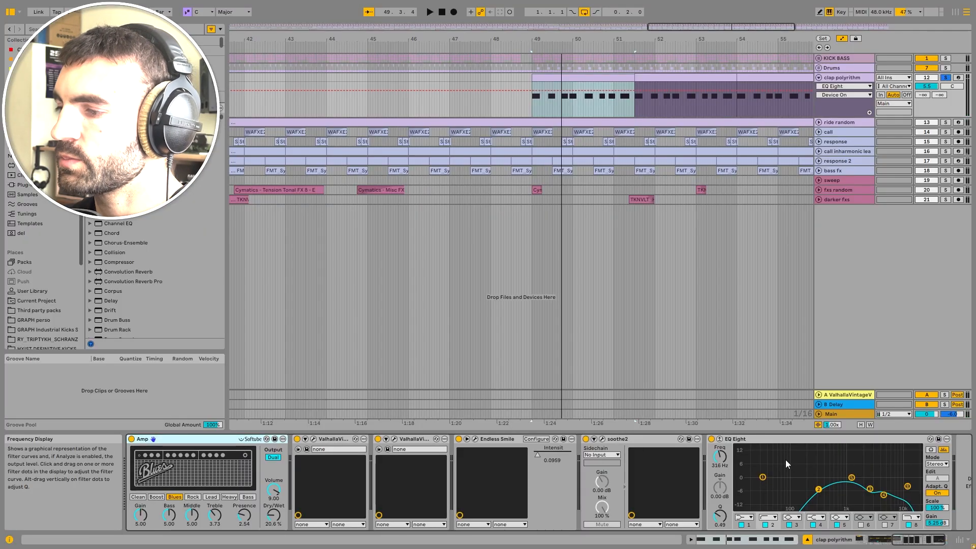
{"action": "left_click", "coordinate": [789, 440]}
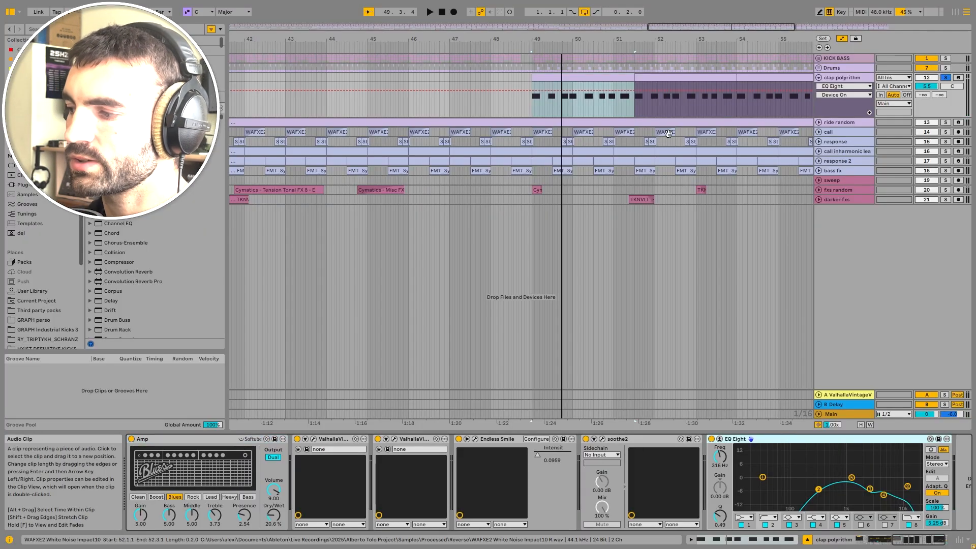
Step: Fold the clap polyrithm track, then solo and expand the ride random track
{"action": "scroll", "coordinate": [614, 80], "scroll_direction": "down", "scroll_amount": 6}
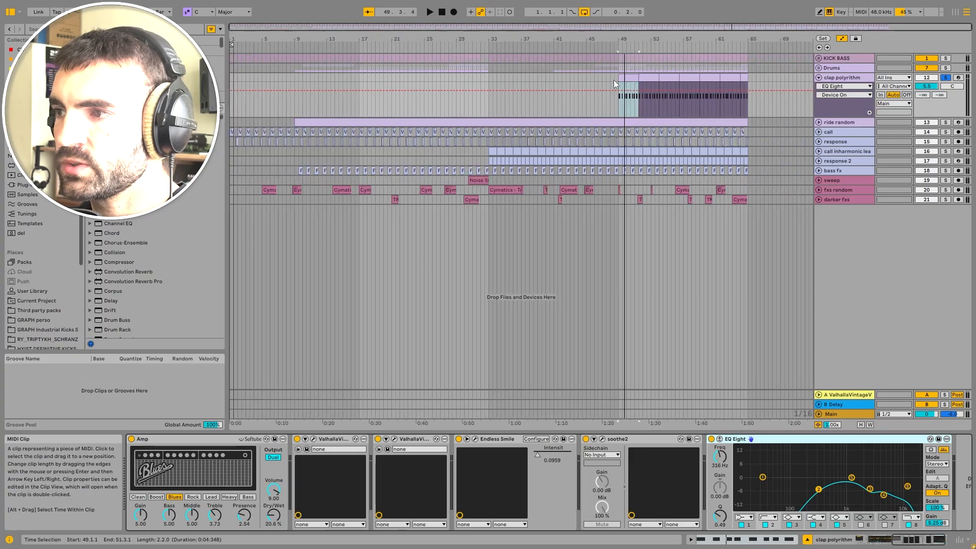
{"action": "left_click", "coordinate": [843, 78]}
{"action": "key", "text": "u"}
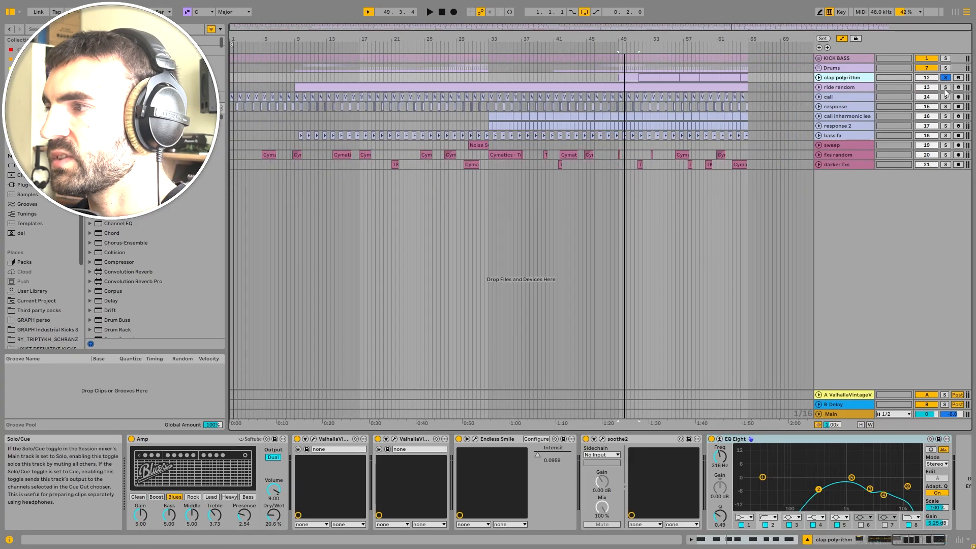
{"action": "left_click", "coordinate": [946, 88]}
{"action": "left_click", "coordinate": [831, 87]}
{"action": "key", "text": "u"}
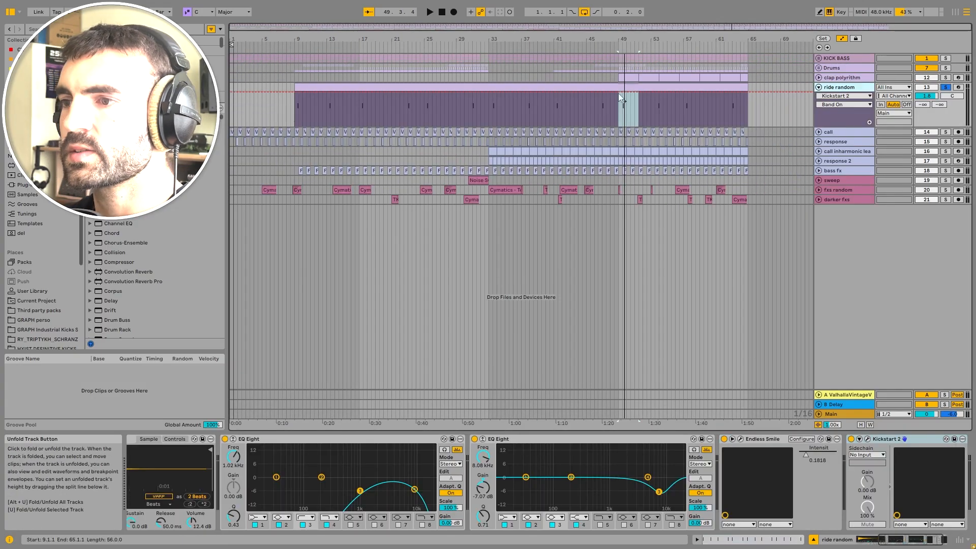
Step: Open the ride random MIDI clip to inspect its notes, then return to the track's device chain
{"action": "left_click", "coordinate": [331, 88]}
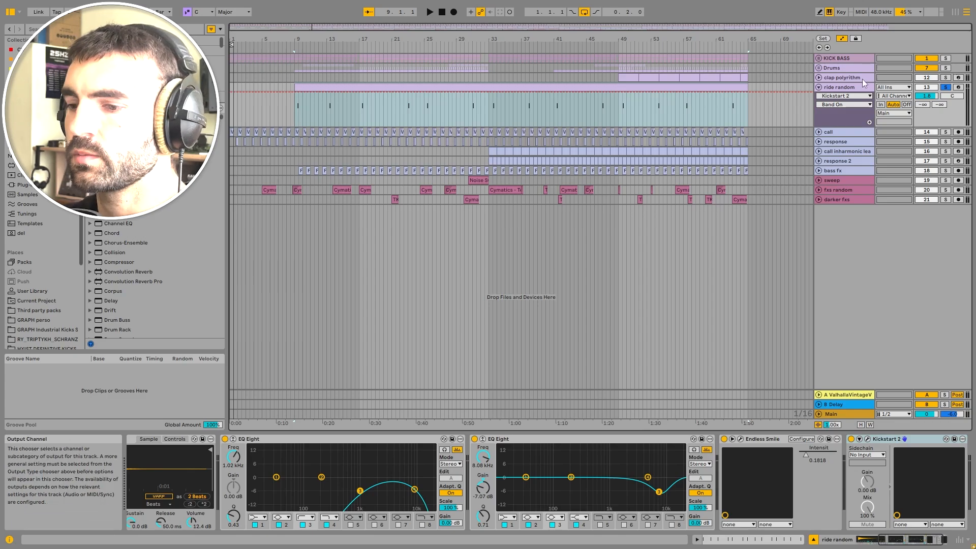
{"action": "double_click", "coordinate": [440, 84]}
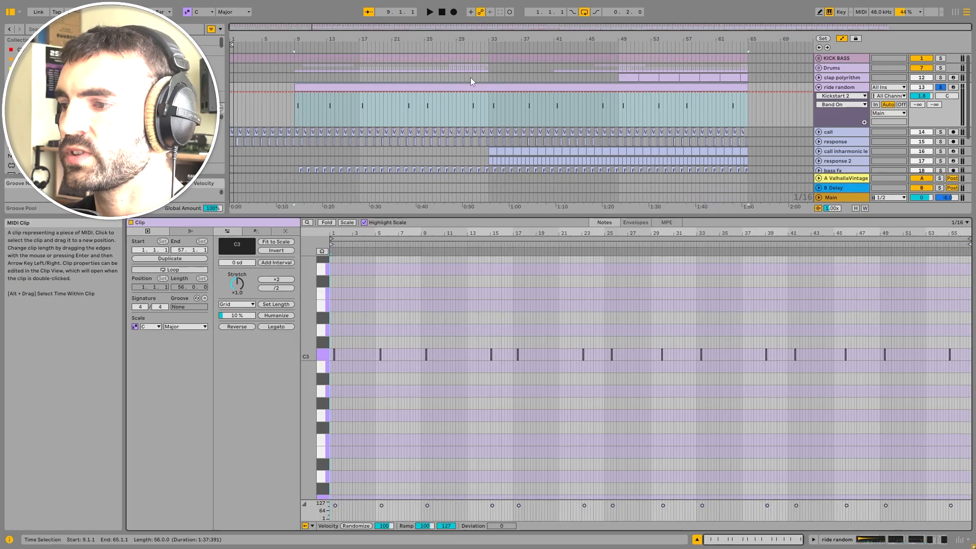
{"action": "right_click", "coordinate": [541, 347]}
{"action": "left_click", "coordinate": [613, 284]}
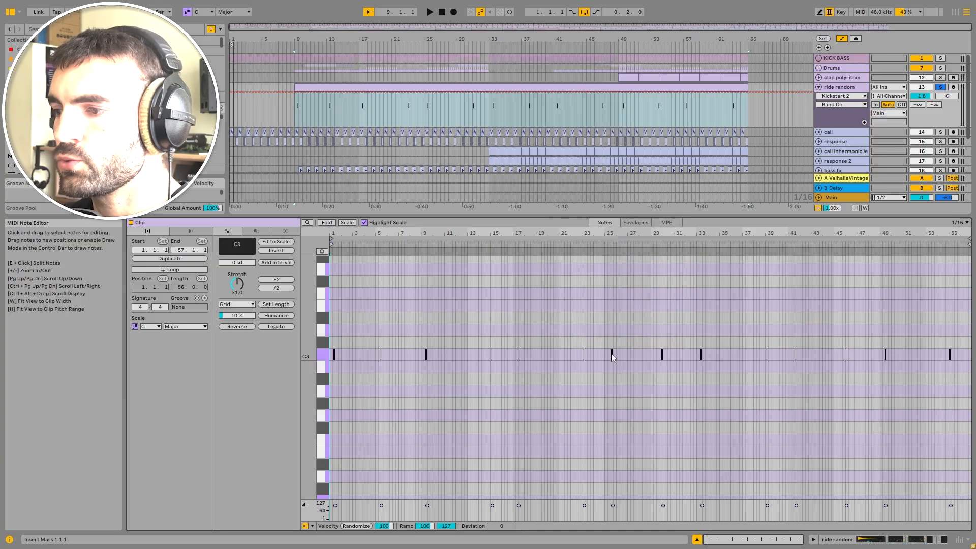
{"action": "key", "text": "shift+Tab"}
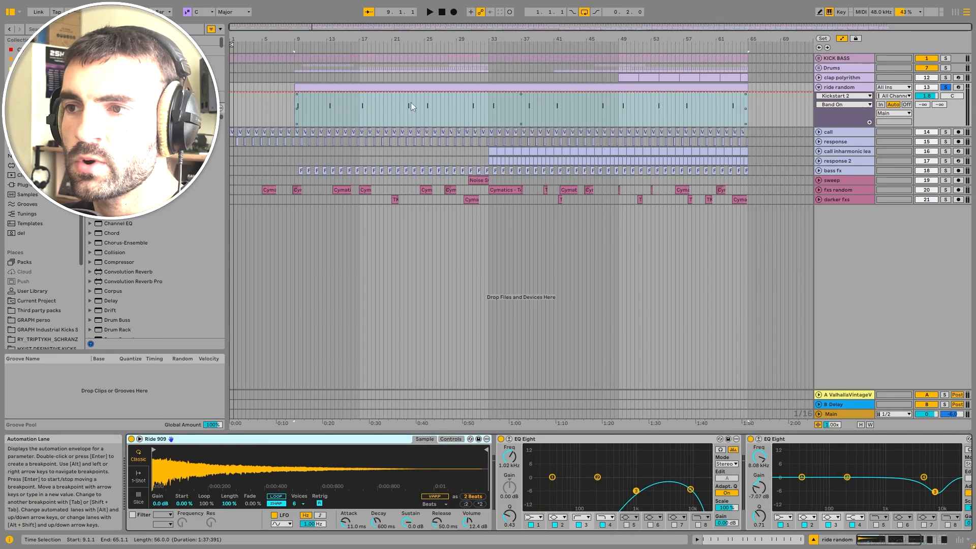
Step: Play the ride random track and open the Endless Smile plugin window to check its intensity, then close it
{"action": "key", "text": "space"}
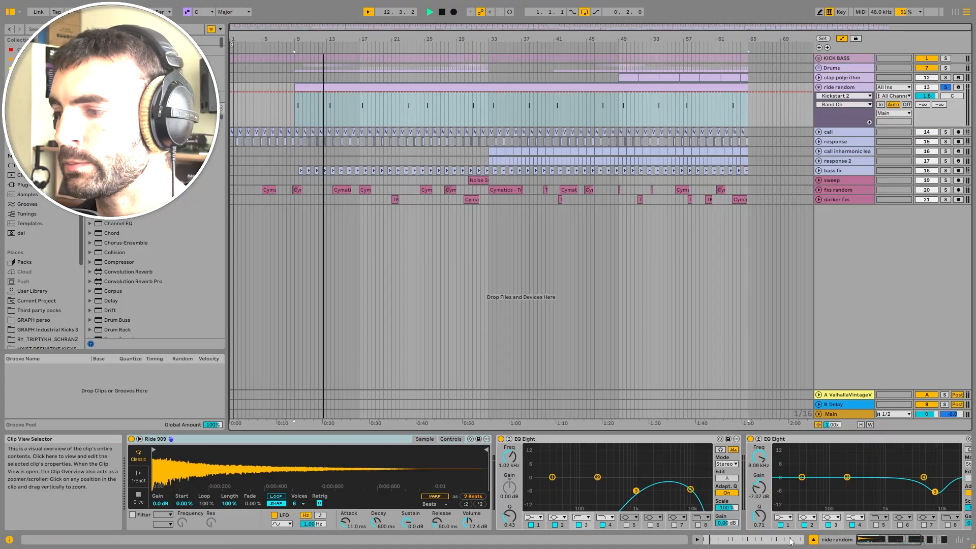
{"action": "scroll", "coordinate": [692, 441], "scroll_direction": "right", "scroll_amount": 5}
{"action": "left_click", "coordinate": [692, 440]}
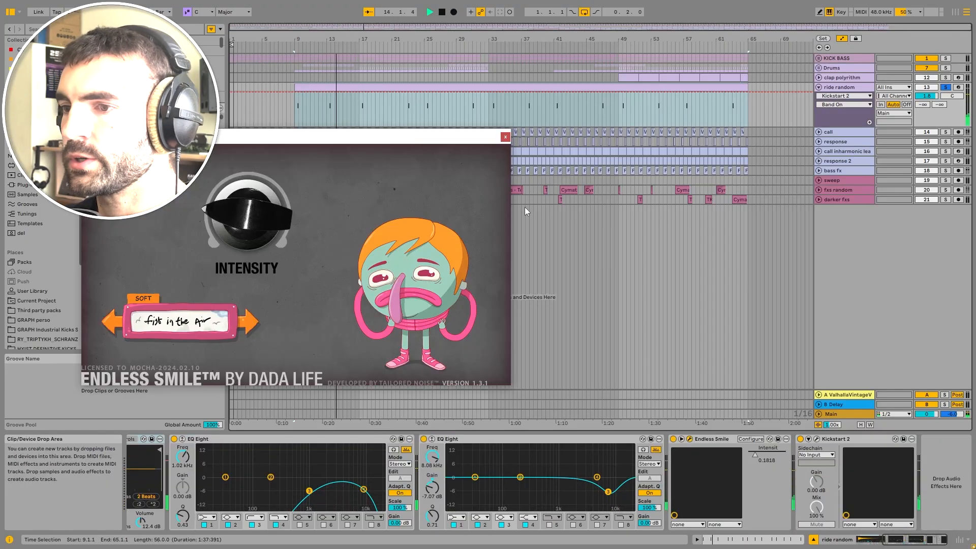
{"action": "left_click", "coordinate": [506, 118]}
{"action": "left_click", "coordinate": [718, 439]}
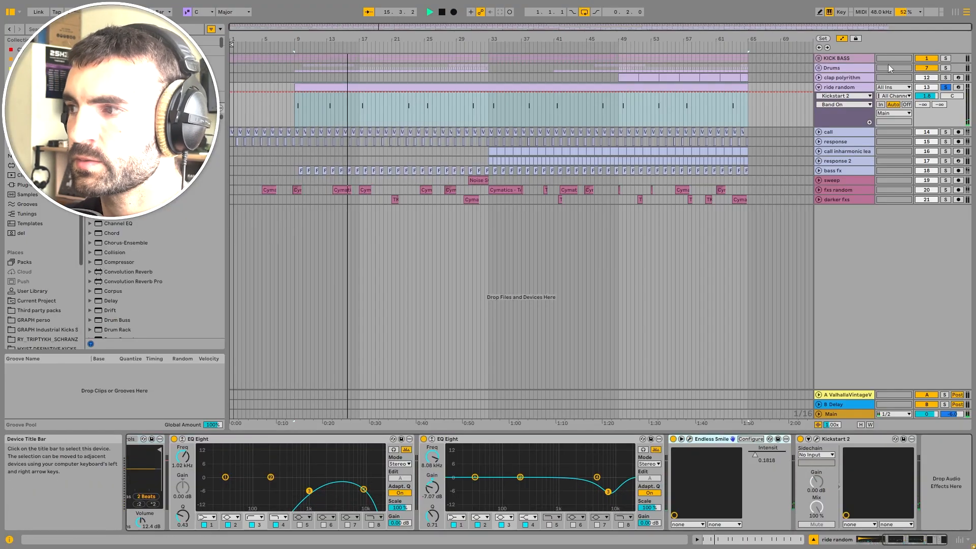
Step: Fold the ride random track and expand the call track, zooming in on its first clips
{"action": "left_click", "coordinate": [853, 88]}
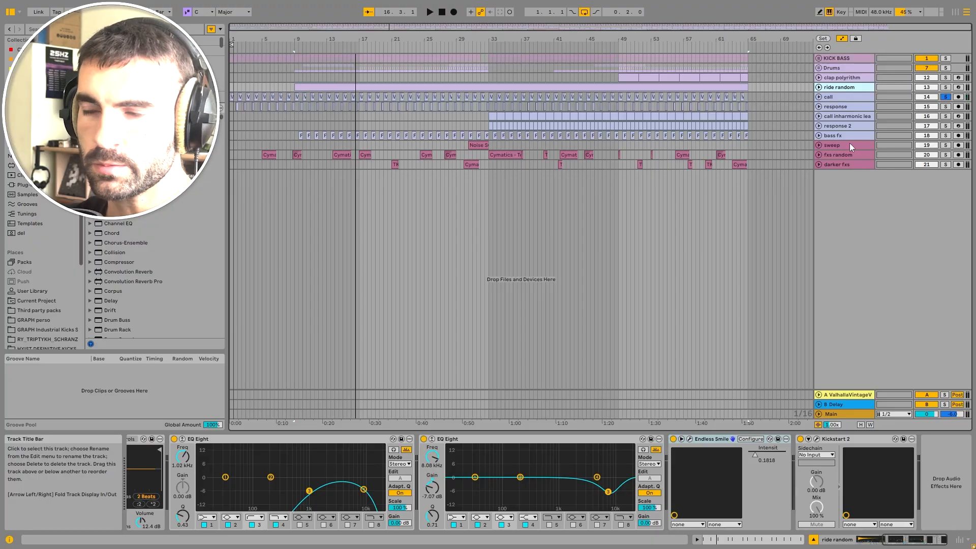
{"action": "left_click", "coordinate": [843, 97]}
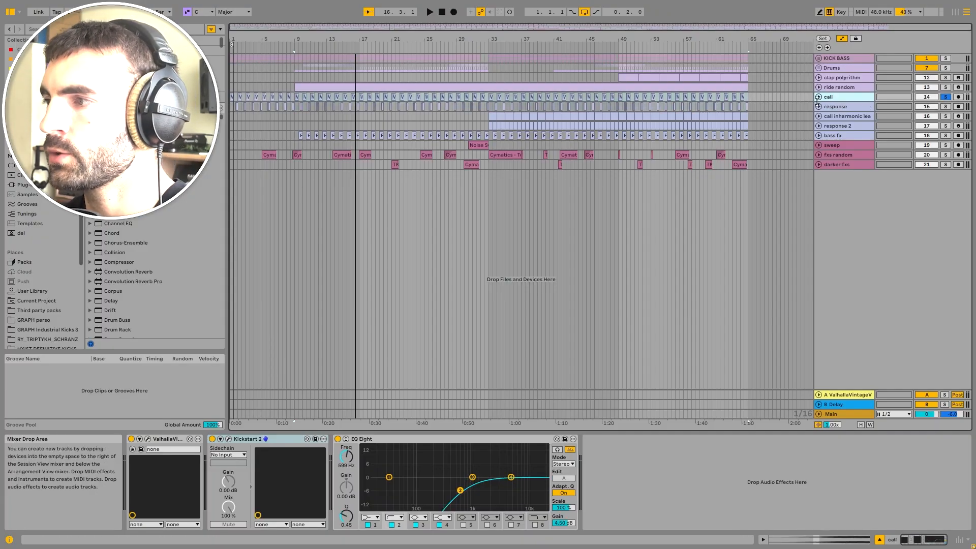
{"action": "key", "text": "a"}
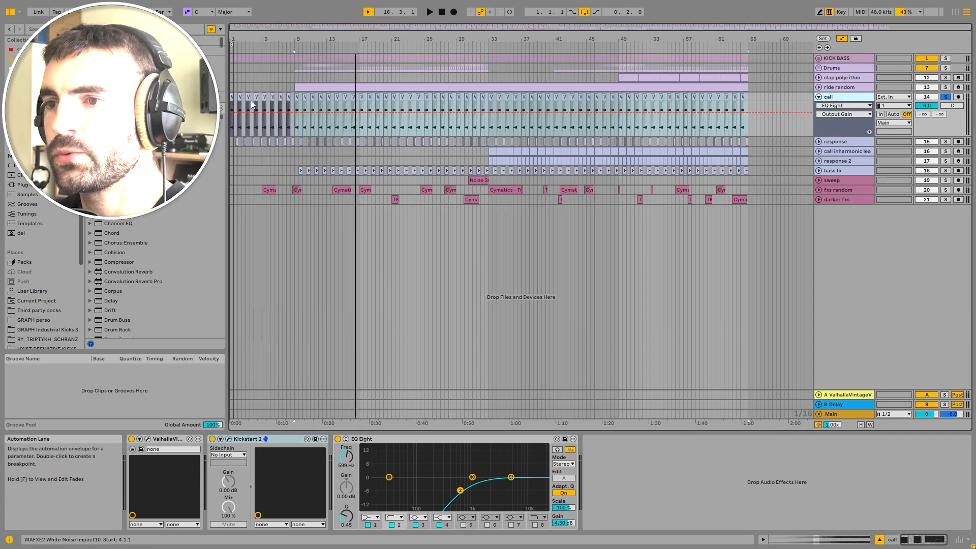
{"action": "left_click", "coordinate": [233, 97]}
{"action": "scroll", "coordinate": [232, 98], "scroll_direction": "up", "scroll_amount": 8}
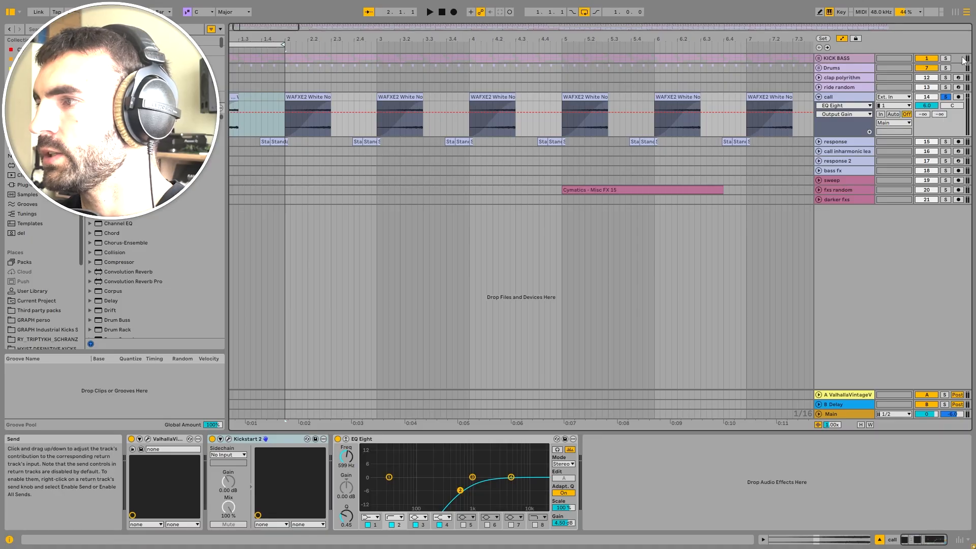
Step: Solo the response and call tracks, play them, and open the call track's WAFXE2 White Noise Impact10 clip
{"action": "left_click", "coordinate": [946, 142], "text": "ctrl"}
{"action": "key", "text": "space"}
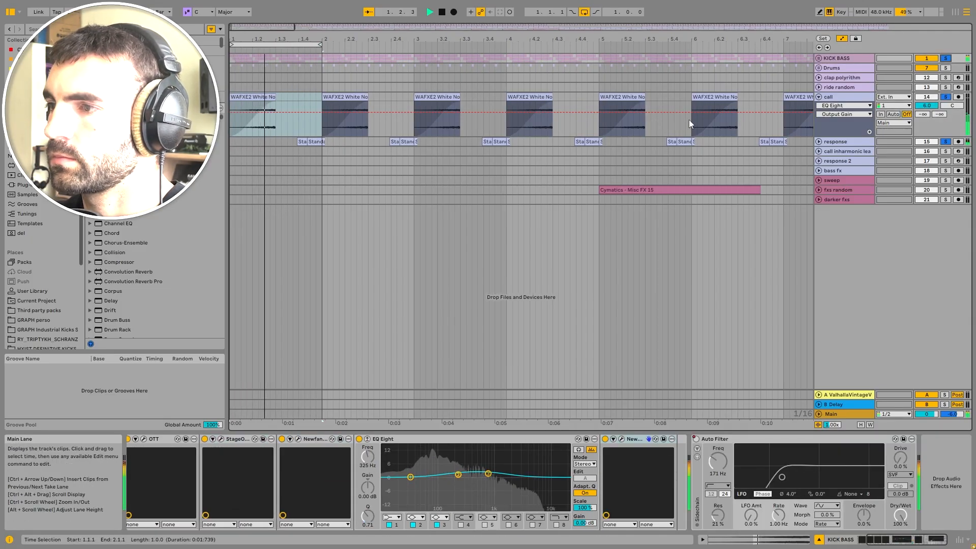
{"action": "key", "text": "space"}
{"action": "left_click", "coordinate": [852, 98]}
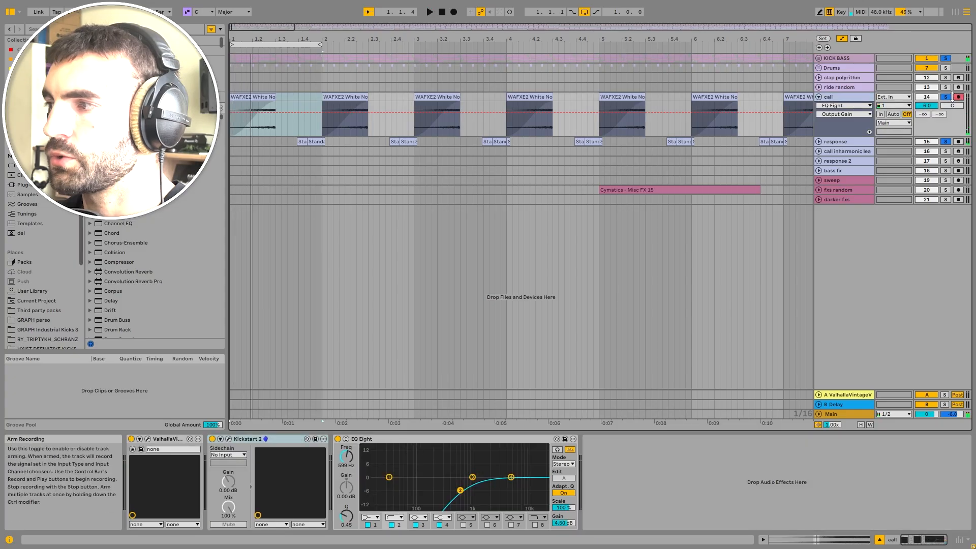
{"action": "left_click", "coordinate": [945, 97]}
{"action": "double_click", "coordinate": [239, 96]}
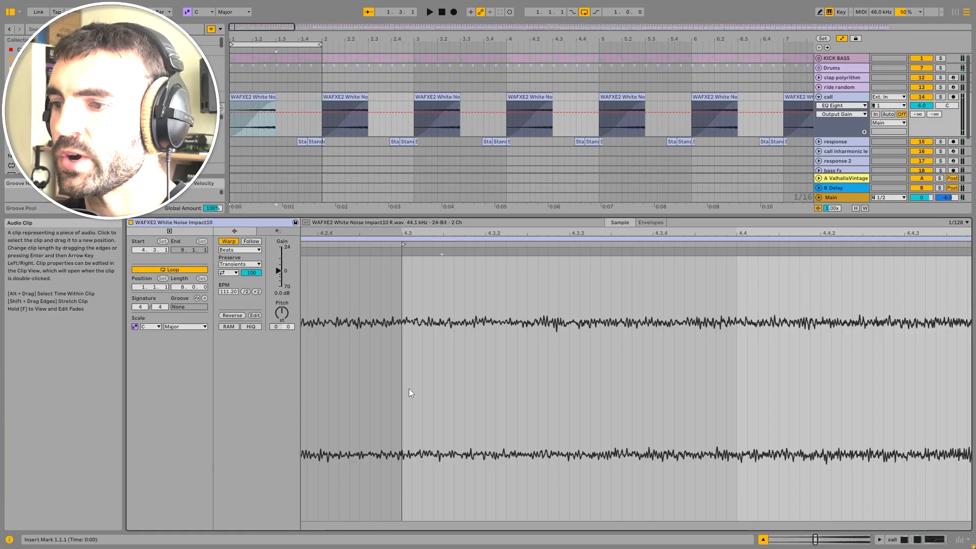
Step: Expand the response track, open its Standalone-Music.com_Foley_Percussion_17 clip, and solo the response track
{"action": "left_click", "coordinate": [819, 142]}
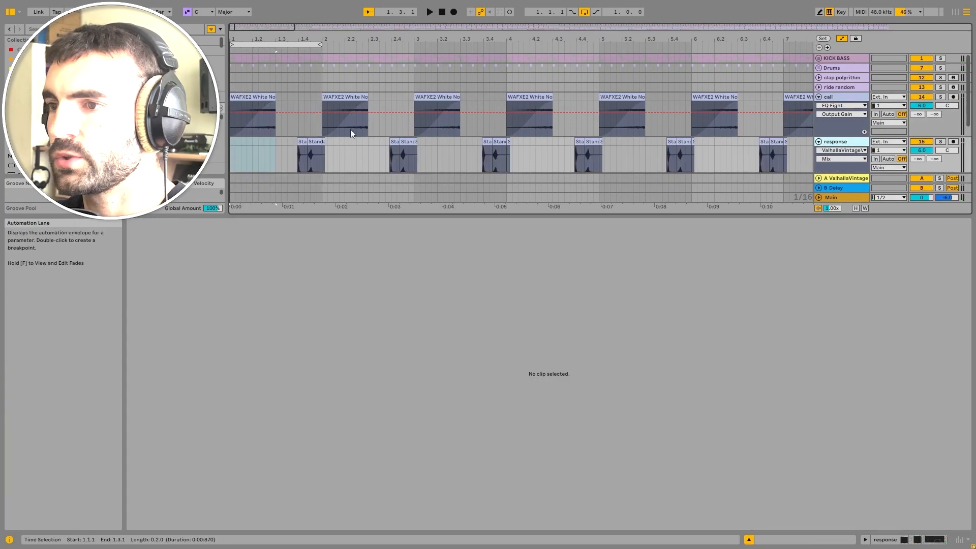
{"action": "left_click", "coordinate": [312, 142]}
{"action": "scroll", "coordinate": [300, 147], "scroll_direction": "up", "scroll_amount": 5}
{"action": "left_click", "coordinate": [300, 146]}
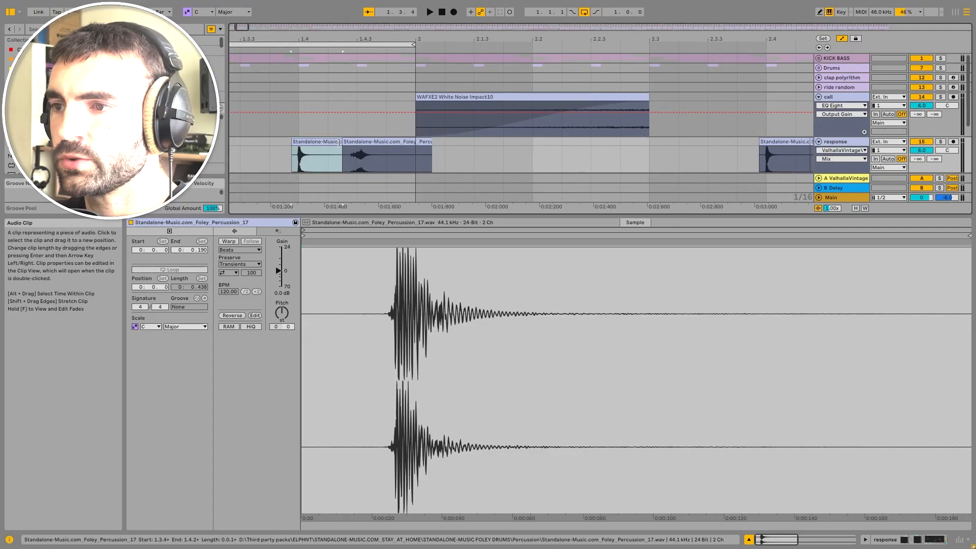
{"action": "double_click", "coordinate": [853, 142]}
{"action": "left_click", "coordinate": [945, 142]}
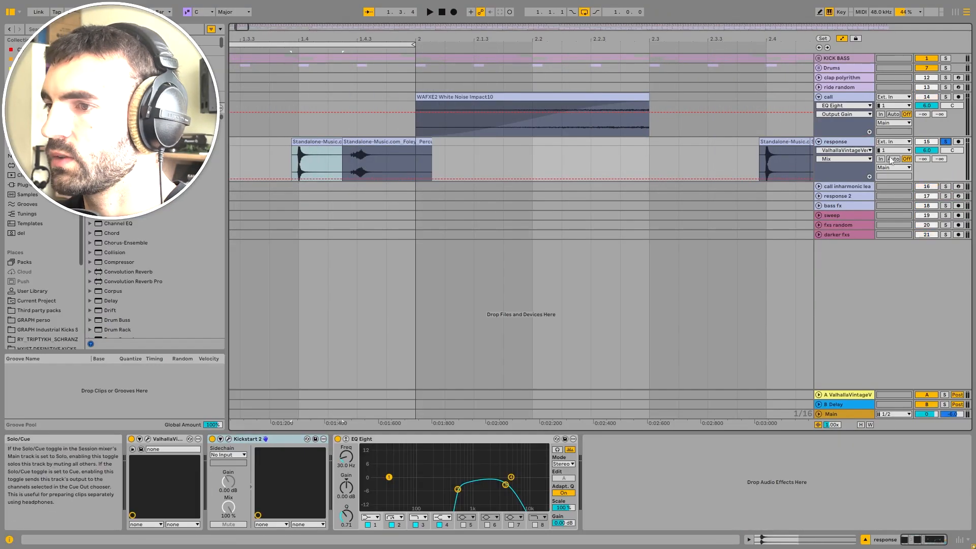
Step: Play the response track, zoom out, add the call track to the solo and play again
{"action": "key", "text": "space"}
{"action": "key", "text": "space"}
{"action": "scroll", "coordinate": [324, 151], "scroll_direction": "down", "scroll_amount": 5}
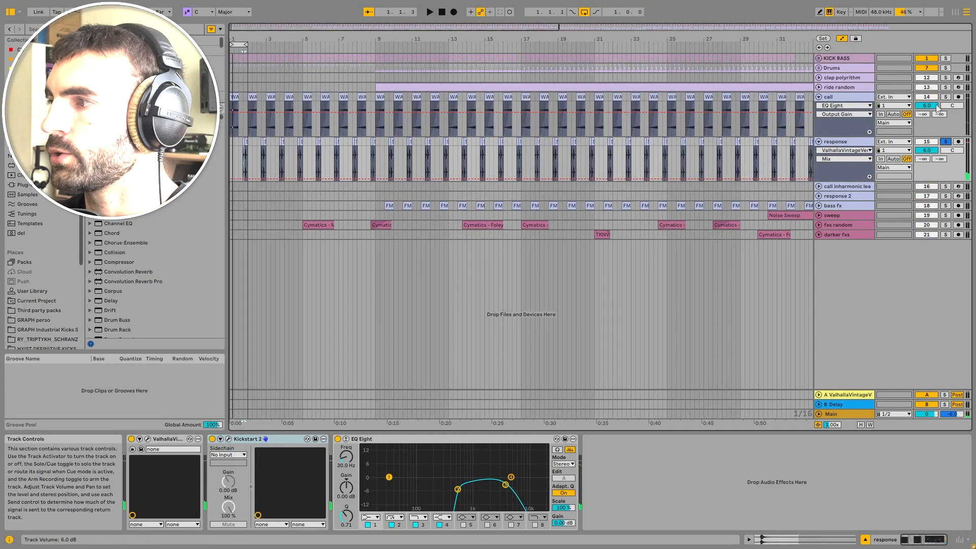
{"action": "left_click", "coordinate": [945, 98], "text": "ctrl"}
{"action": "key", "text": "space"}
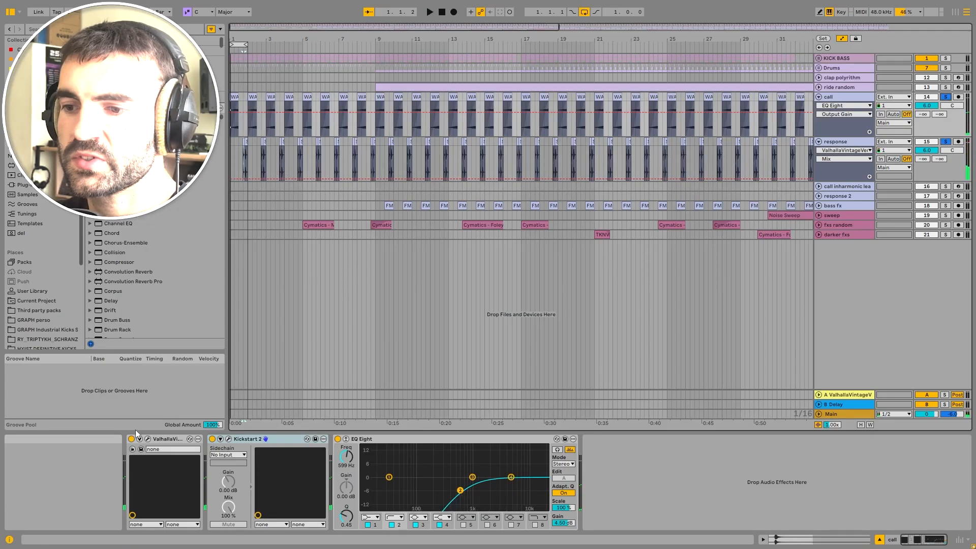
Step: Inspect the call track's ValhallaVintageVerb settings, close it, and fold the call and response tracks
{"action": "left_click", "coordinate": [147, 439]}
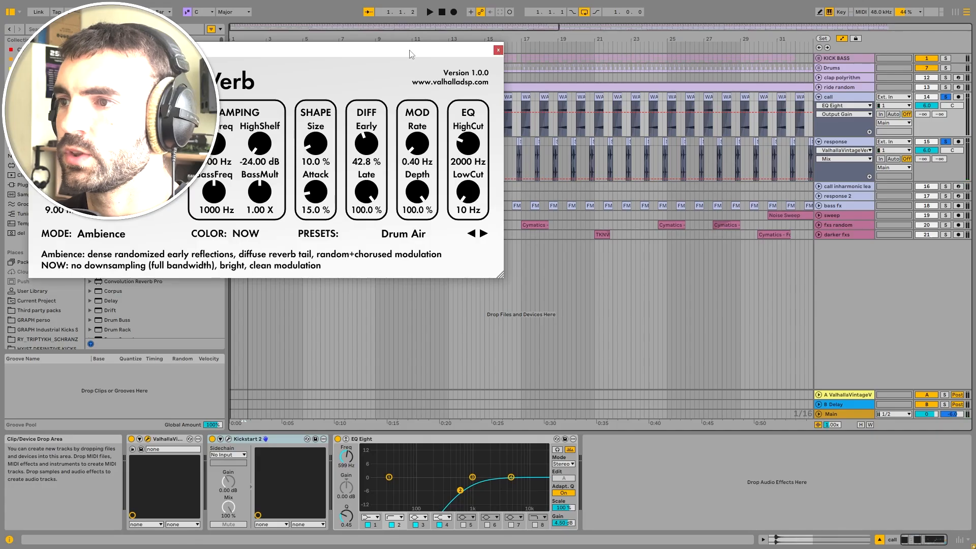
{"action": "left_click", "coordinate": [498, 50]}
{"action": "left_click", "coordinate": [819, 96]}
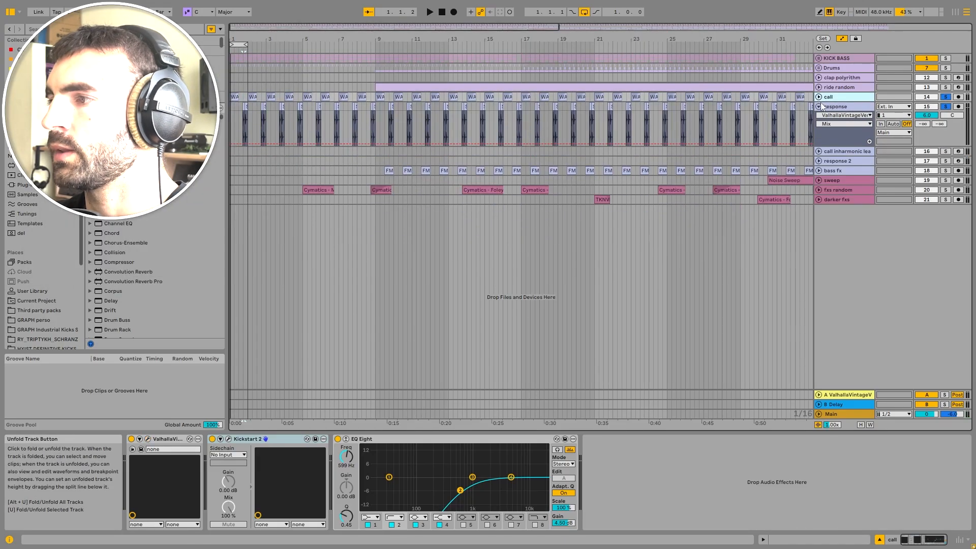
{"action": "left_click", "coordinate": [819, 106]}
{"action": "key", "text": "minus"}
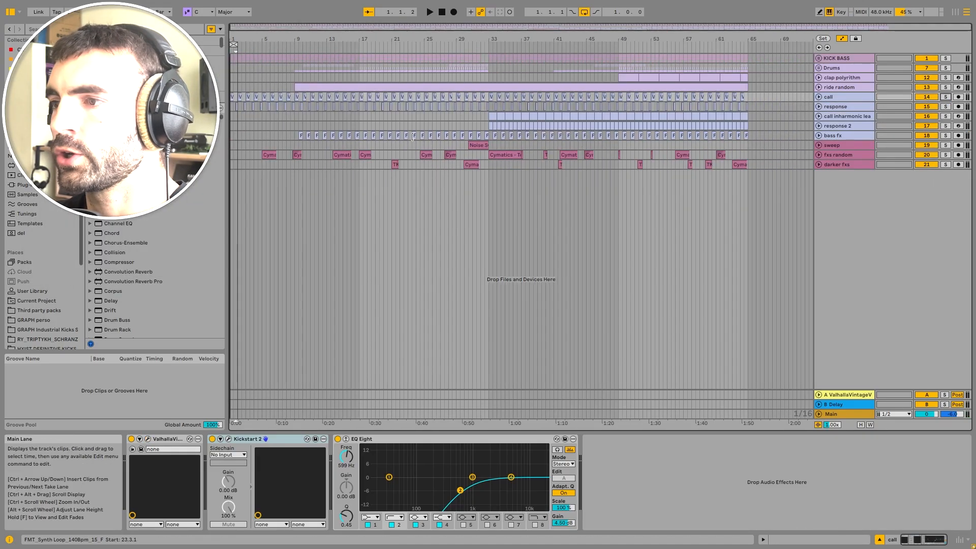
Step: Zoom in on the call inharmonic lead track around bar 33, expand and solo it, and play
{"action": "left_click", "coordinate": [490, 117]}
{"action": "key", "text": "plus"}
{"action": "key", "text": "plus"}
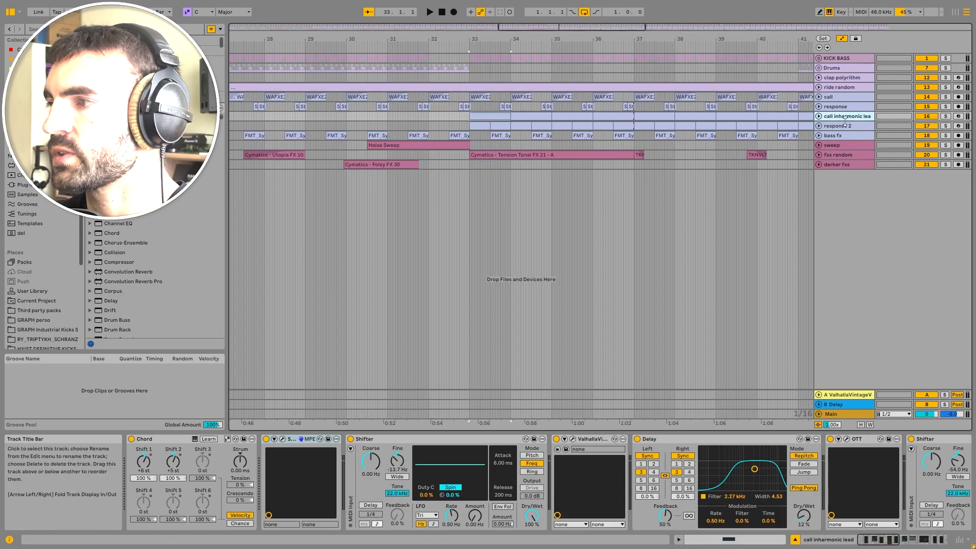
{"action": "left_click", "coordinate": [820, 116]}
{"action": "left_click", "coordinate": [946, 116]}
{"action": "key", "text": "space"}
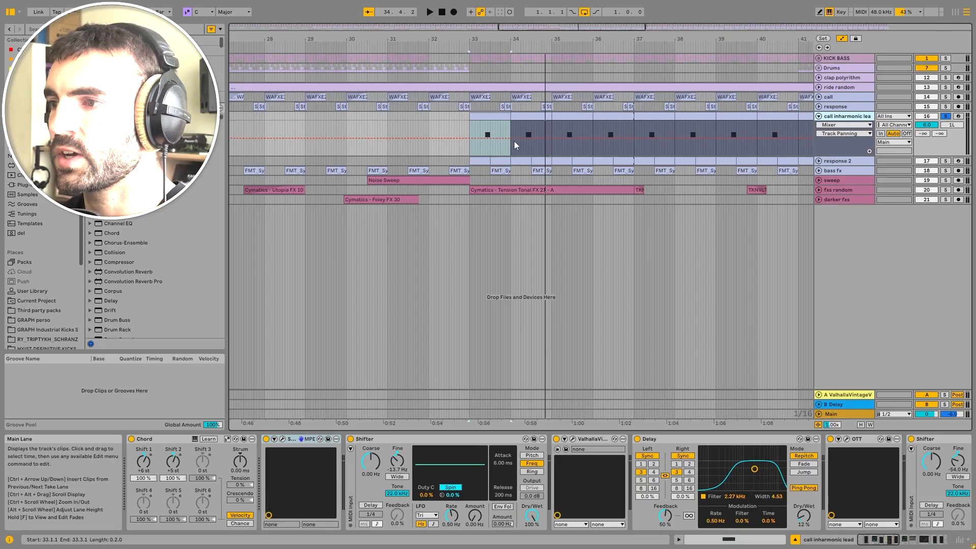
Step: Open the call inharmonic lead's Serum instrument, look through its oscillator and modulation settings, and close it
{"action": "key", "text": "space"}
{"action": "right_click", "coordinate": [488, 115]}
{"action": "left_click", "coordinate": [480, 113]}
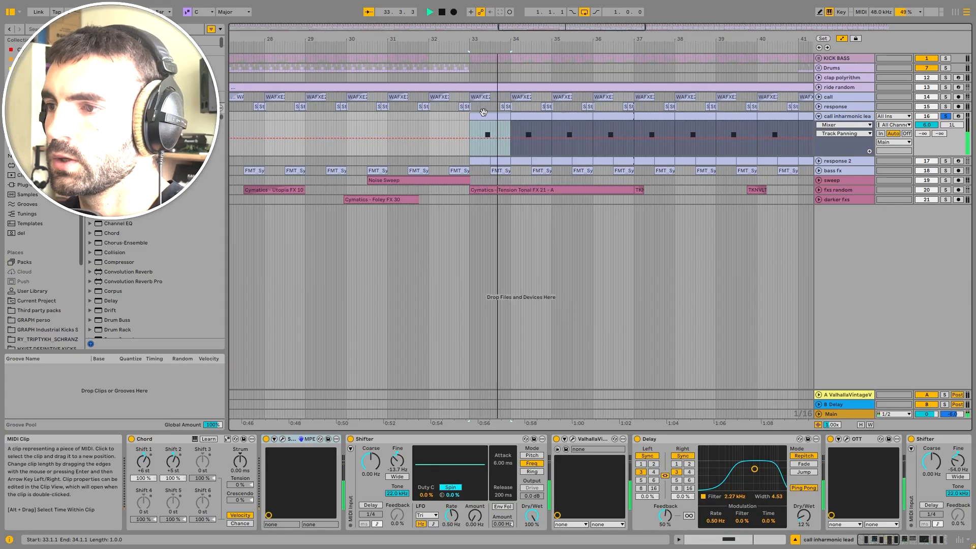
{"action": "key", "text": "space"}
{"action": "left_click", "coordinate": [282, 439]}
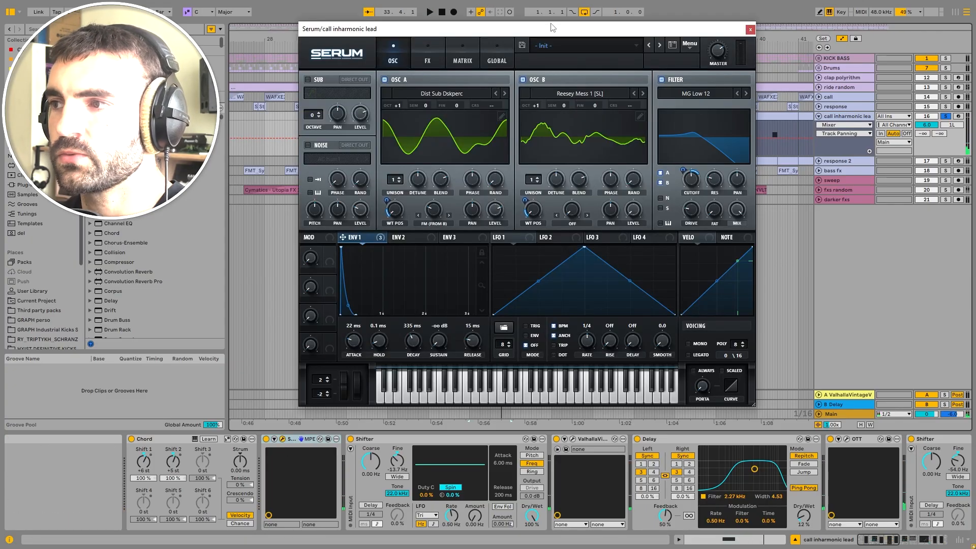
{"action": "left_click_drag", "start_coordinate": [555, 30], "coordinate": [546, 39]}
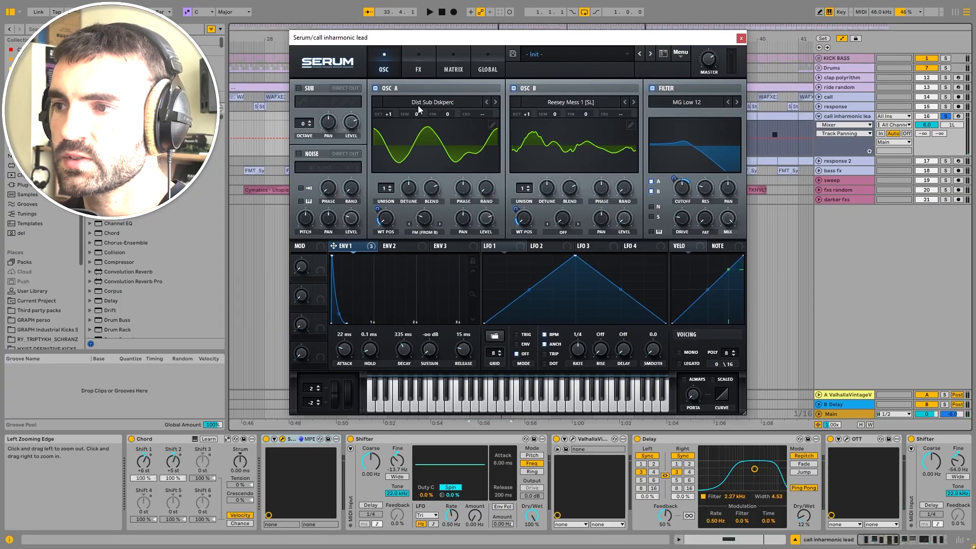
{"action": "left_click", "coordinate": [428, 235]}
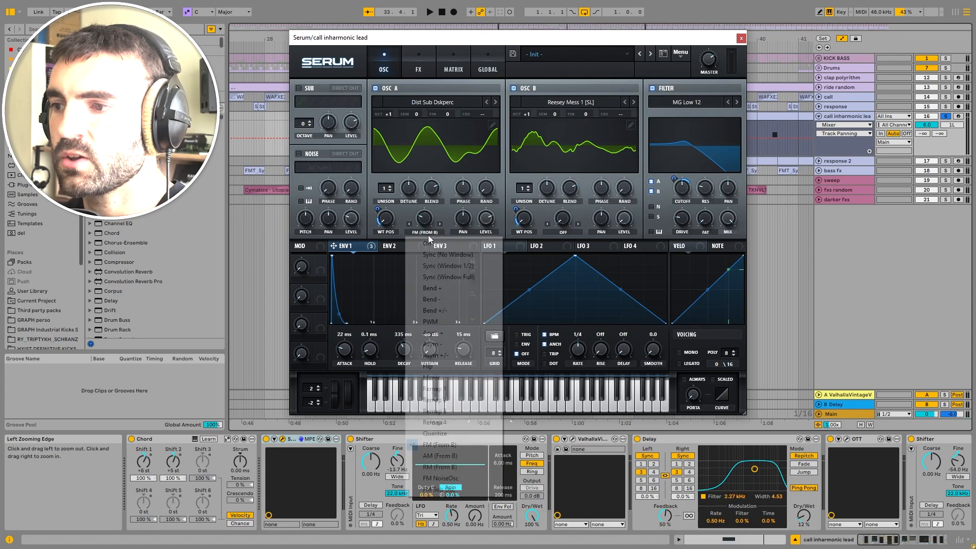
{"action": "left_click", "coordinate": [553, 75]}
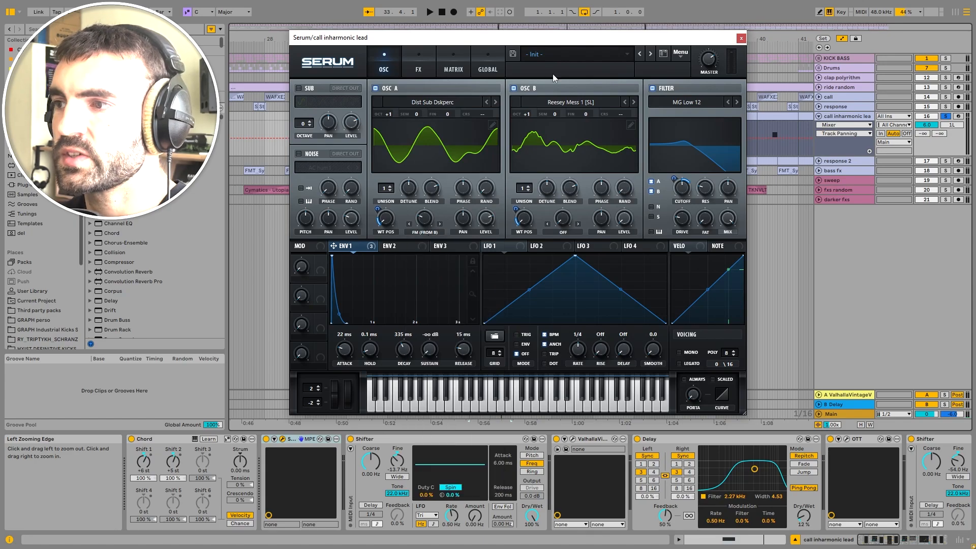
{"action": "left_click", "coordinate": [488, 194]}
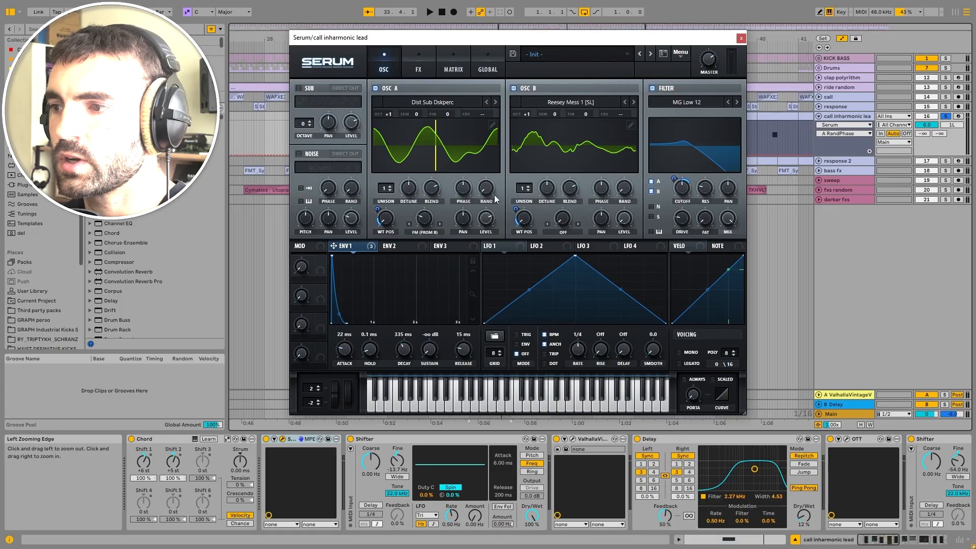
{"action": "left_click", "coordinate": [625, 192]}
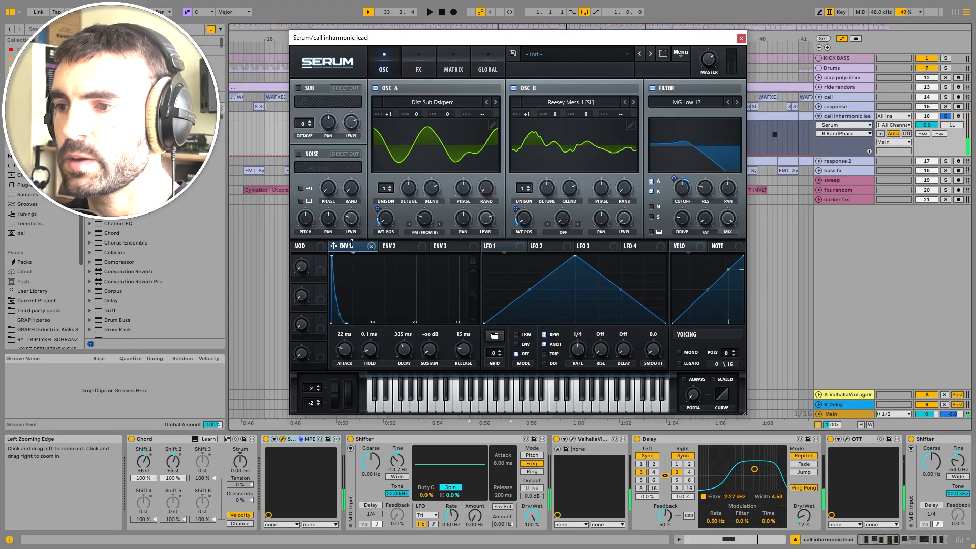
{"action": "mouse_move", "coordinate": [343, 253]}
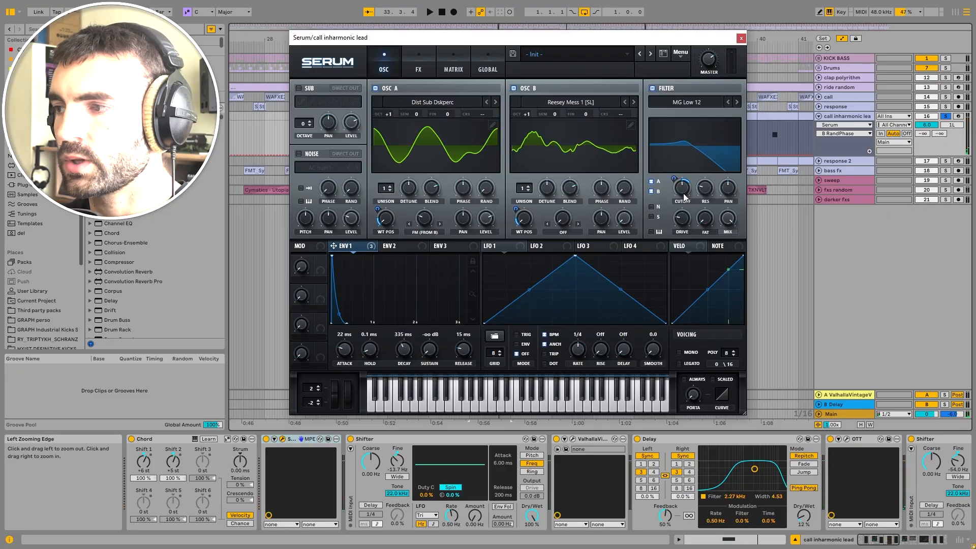
{"action": "left_click", "coordinate": [741, 37]}
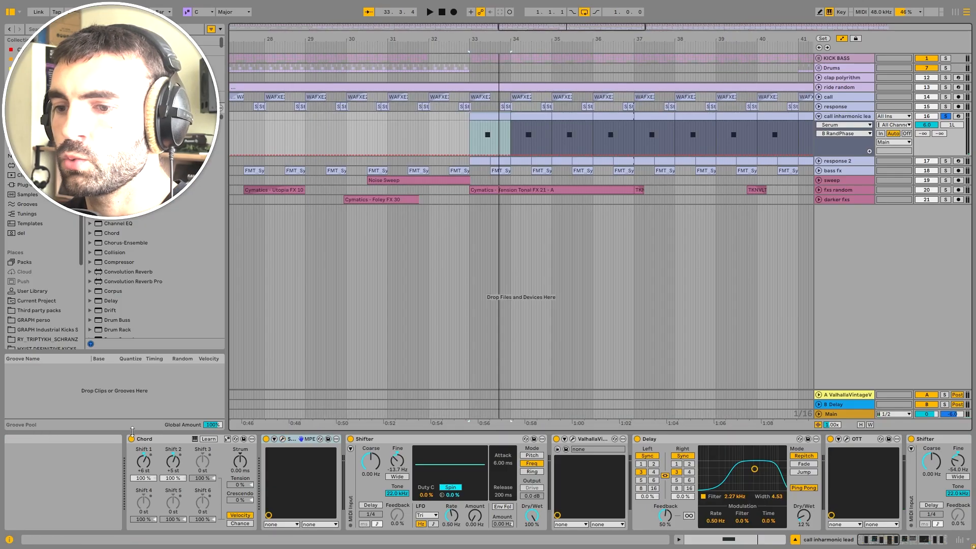
Step: Toggle the Chord and Shifter devices off and on while playing to compare the call lead's sound
{"action": "left_click", "coordinate": [131, 438]}
{"action": "left_click", "coordinate": [350, 439]}
{"action": "key", "text": "space"}
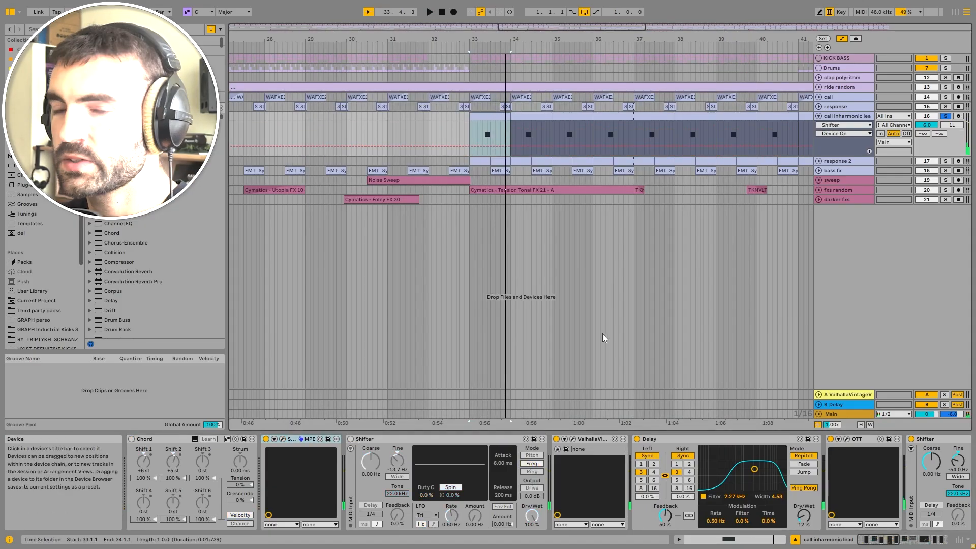
{"action": "left_click", "coordinate": [131, 438]}
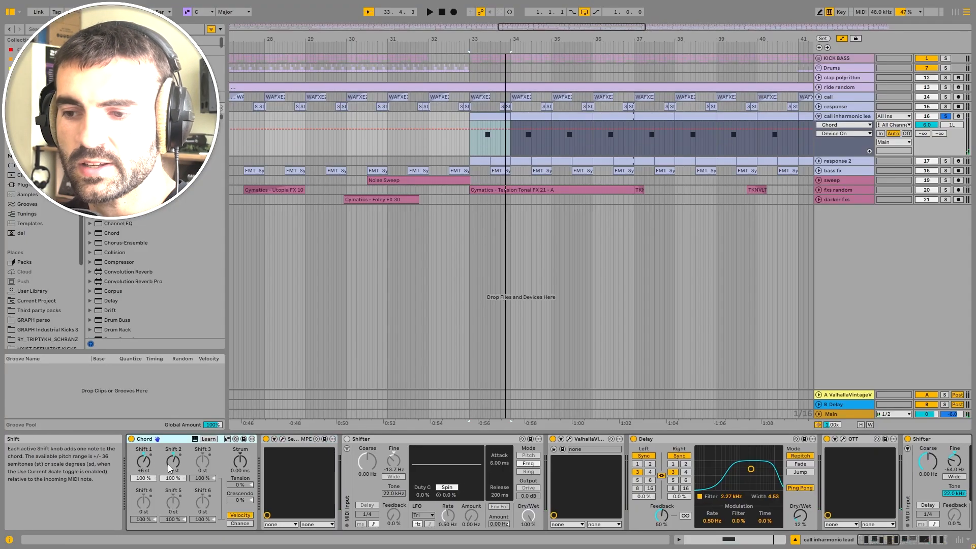
{"action": "left_click", "coordinate": [376, 440]}
{"action": "mouse_move", "coordinate": [872, 544]}
{"action": "left_mouse_down"}
{"action": "mouse_move", "coordinate": [898, 540]}
{"action": "mouse_move", "coordinate": [887, 538]}
{"action": "left_mouse_up"}
{"action": "left_click", "coordinate": [572, 440]}
{"action": "key", "text": "space"}
{"action": "left_click", "coordinate": [353, 439]}
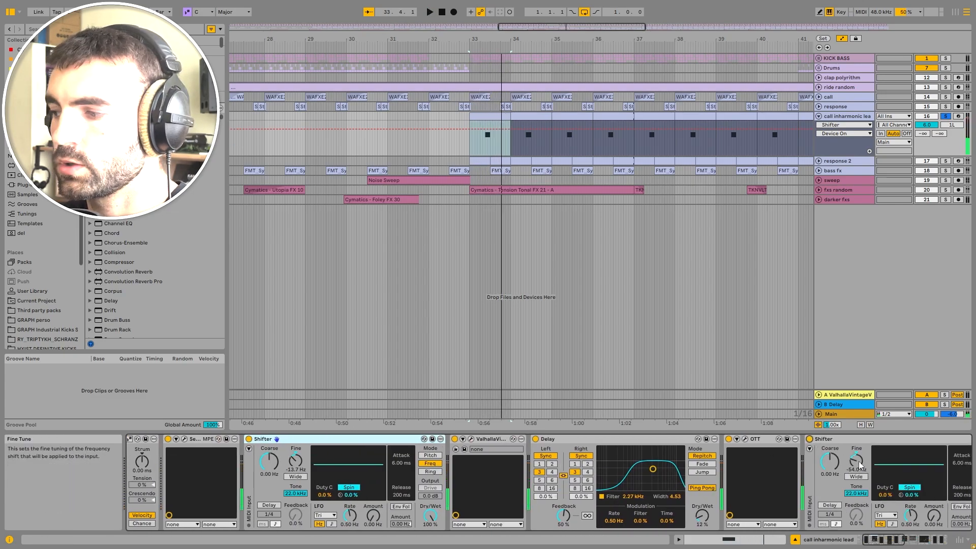
Step: Nudge the second Shifter's Fine knob and toggle the Delay device off and on to compare
{"action": "left_click_drag", "start_coordinate": [859, 462], "coordinate": [859, 477]}
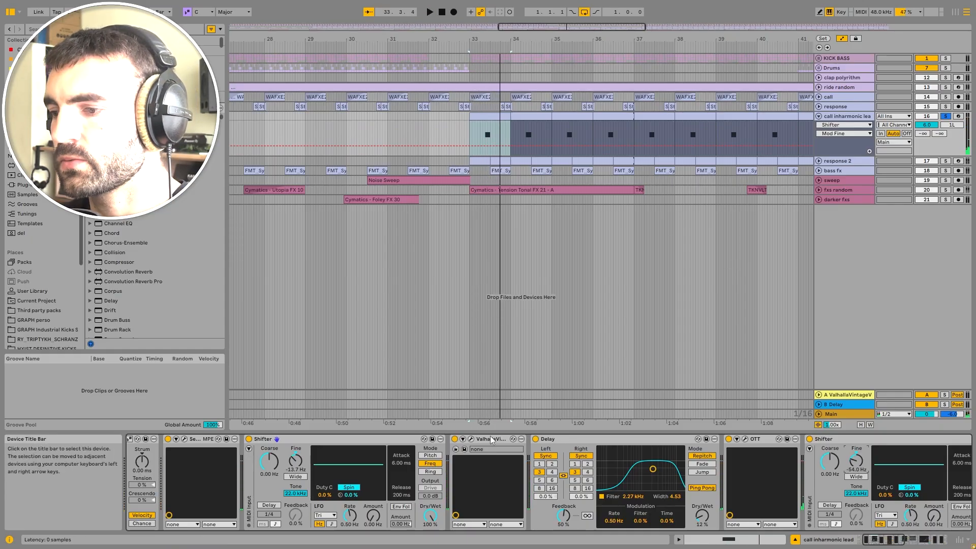
{"action": "left_click", "coordinate": [535, 440]}
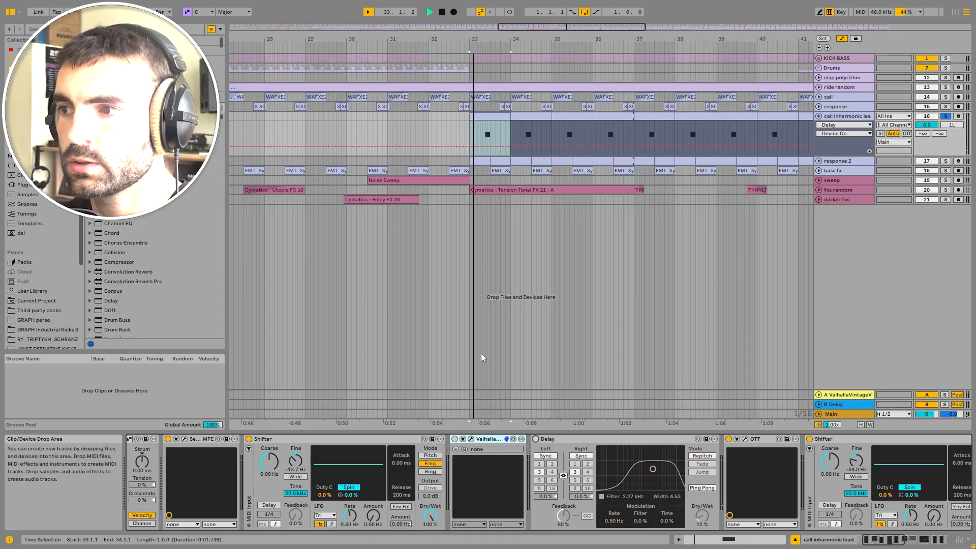
{"action": "left_click", "coordinate": [535, 439]}
{"action": "key", "text": "space"}
Step: Open the call lead's ValhallaVintageVerb window, inspect its settings during playback, and close it
{"action": "left_click", "coordinate": [470, 439]}
{"action": "left_click_drag", "start_coordinate": [376, 147], "coordinate": [625, 144]}
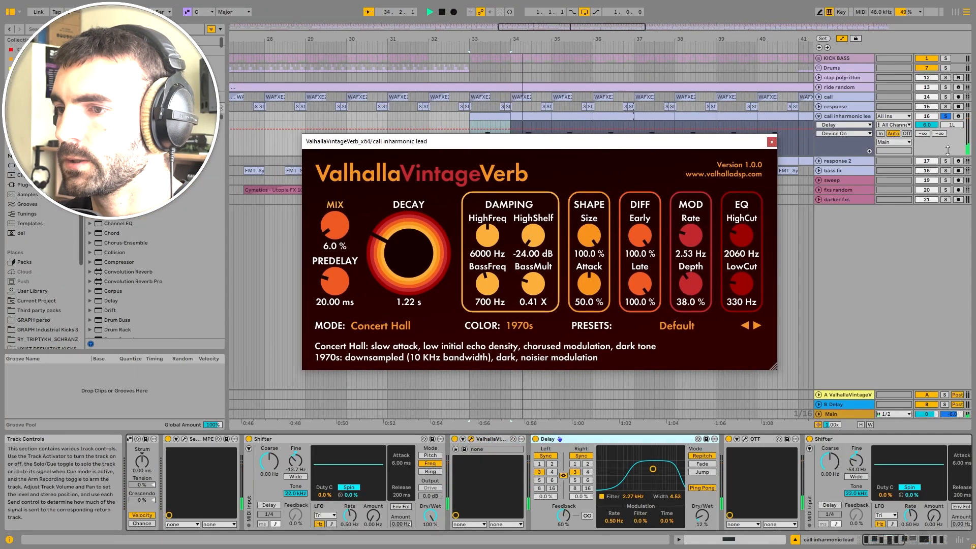
{"action": "key", "text": "space"}
{"action": "left_click", "coordinate": [771, 142]}
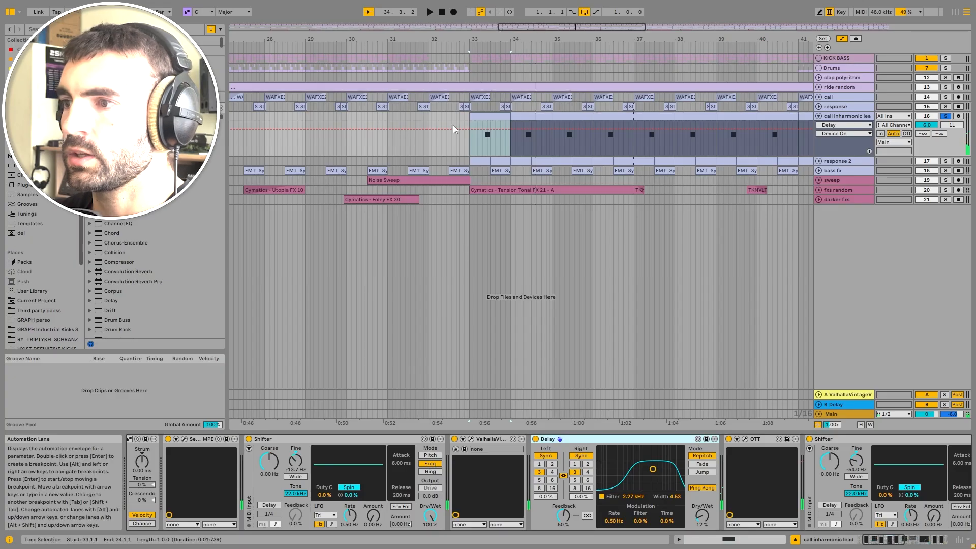
Step: Zoom in, expand and solo the response 2 track, select its clip at bar 33 and play
{"action": "scroll", "coordinate": [453, 124], "scroll_direction": "up", "scroll_amount": 3}
{"action": "left_click", "coordinate": [663, 129]}
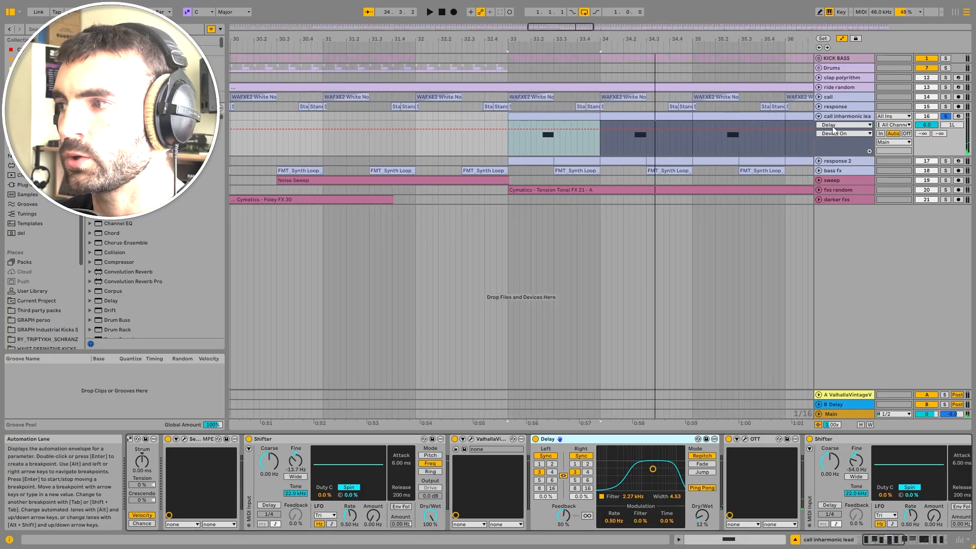
{"action": "left_click", "coordinate": [819, 161]}
{"action": "left_click", "coordinate": [946, 161]}
{"action": "left_click", "coordinate": [585, 163]}
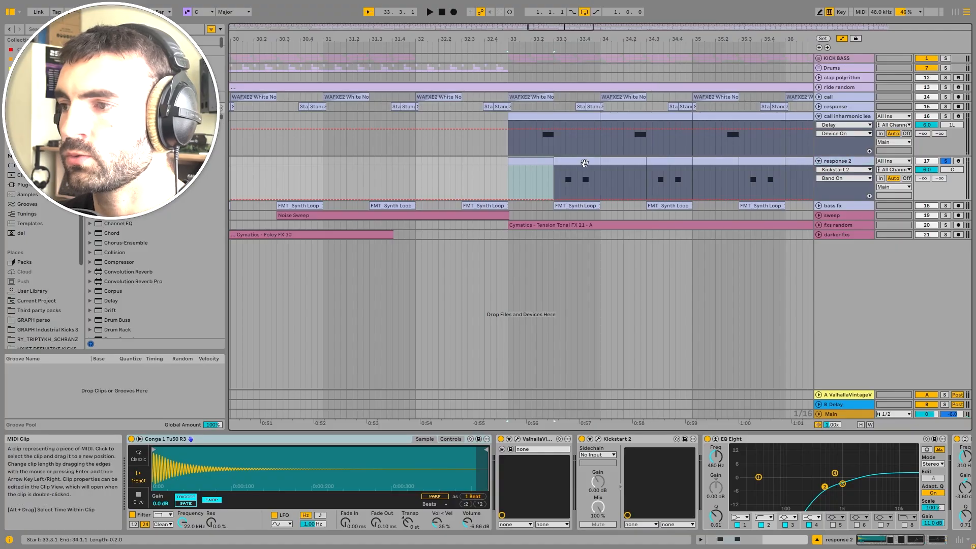
{"action": "left_click", "coordinate": [585, 163], "text": "shift"}
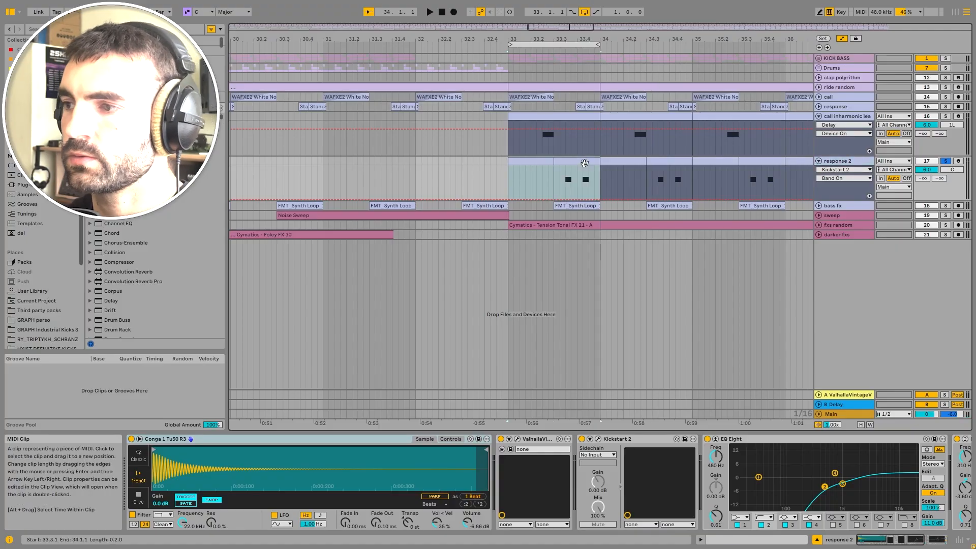
{"action": "key", "text": "space"}
Step: Toggle the call lead's solo and browse the response 2 device chain while playing
{"action": "left_click", "coordinate": [946, 116], "text": "ctrl"}
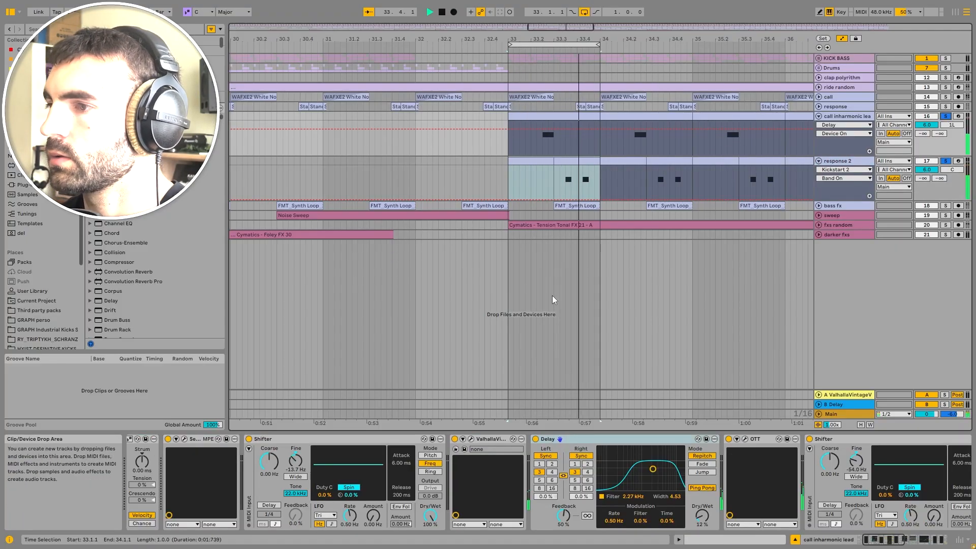
{"action": "left_click", "coordinate": [837, 161]}
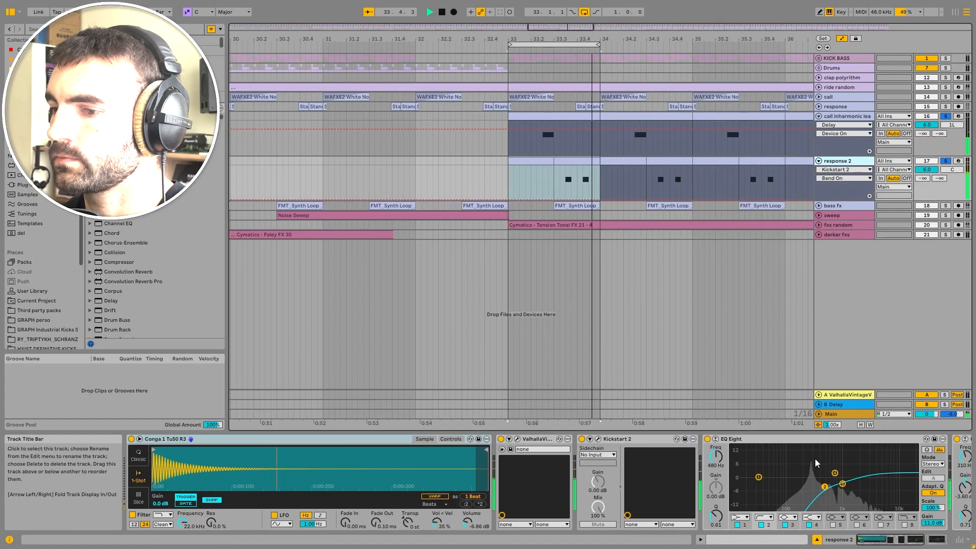
{"action": "left_click_drag", "start_coordinate": [880, 540], "coordinate": [879, 541]}
{"action": "key", "text": "space"}
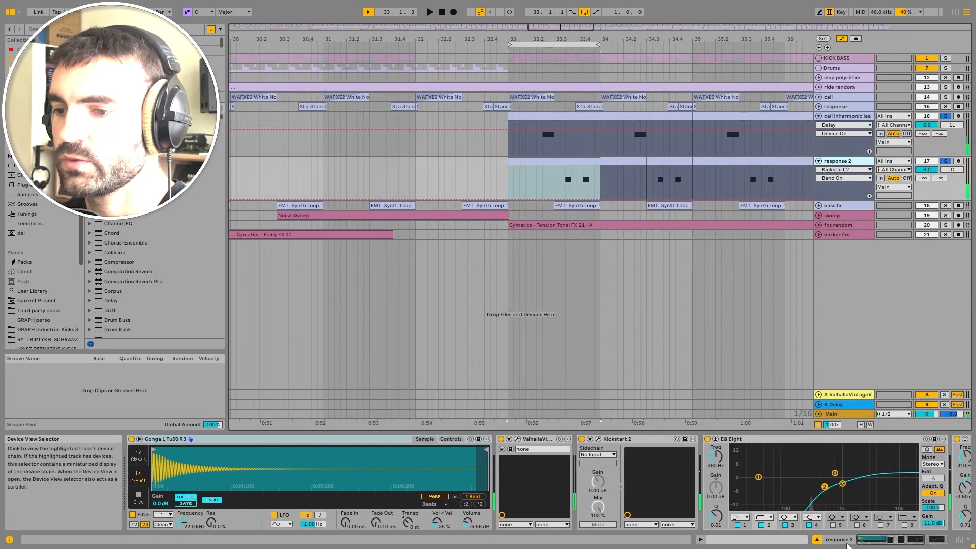
{"action": "left_click", "coordinate": [890, 541]}
{"action": "key", "text": "space"}
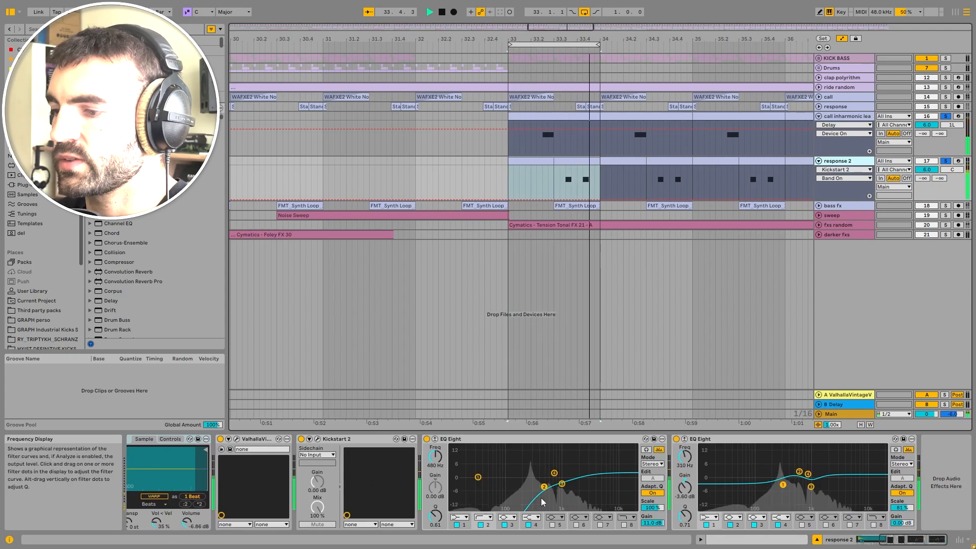
Step: Fold the call inharmonic lead track and play the response 2 section again
{"action": "left_click", "coordinate": [319, 439]}
{"action": "left_click", "coordinate": [378, 132]}
{"action": "key", "text": "space"}
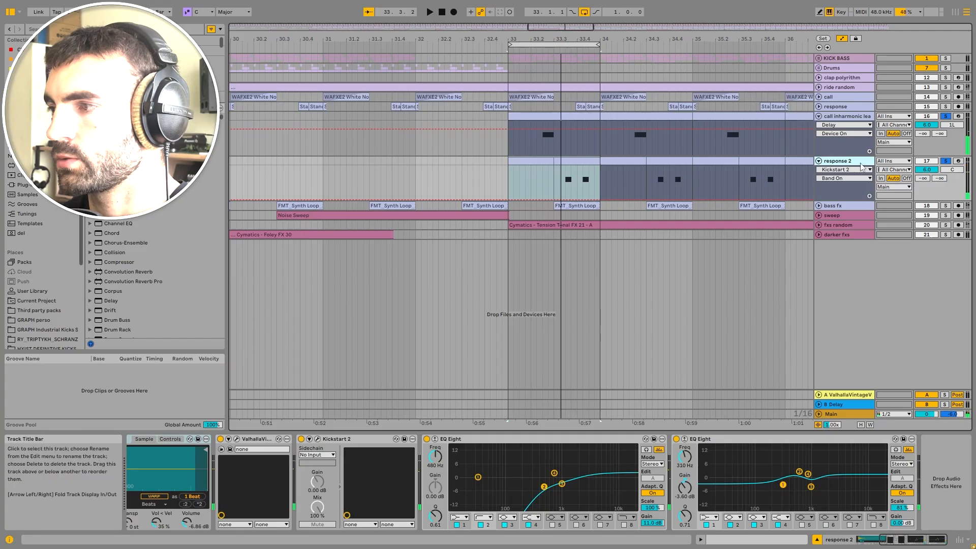
{"action": "left_click", "coordinate": [834, 117]}
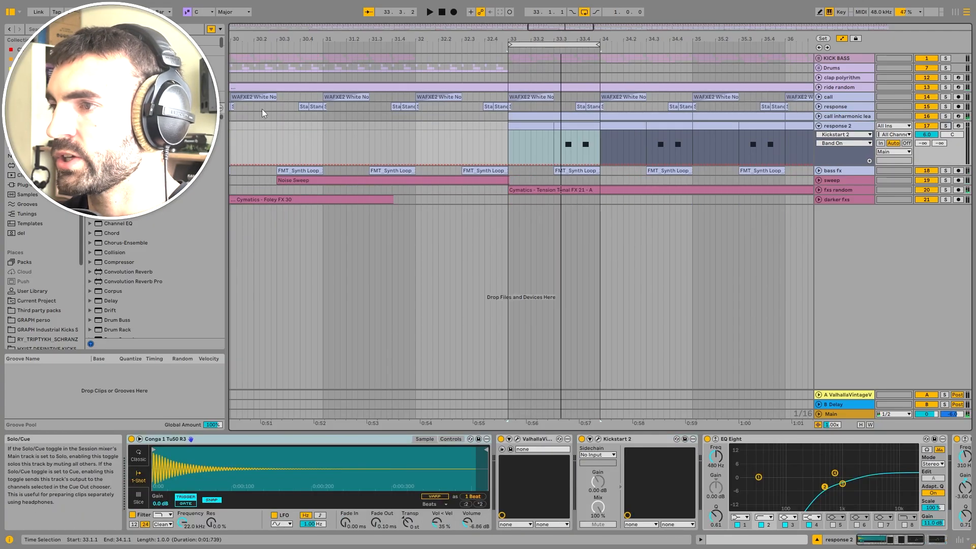
{"action": "key", "text": "space"}
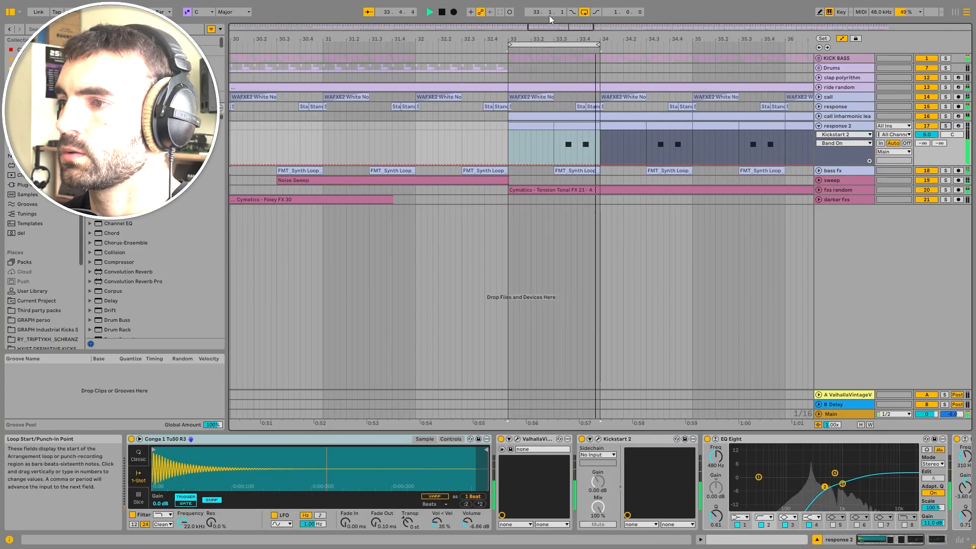
{"action": "key", "text": "space"}
Step: Expand and solo the bass fx track, zoom out, select its clip near bar 9 and play
{"action": "left_click", "coordinate": [819, 173]}
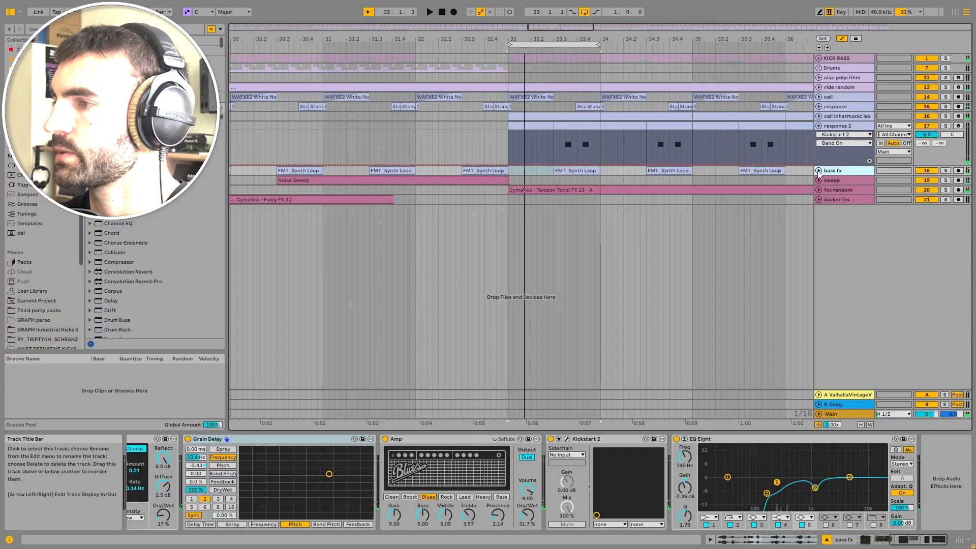
{"action": "left_click", "coordinate": [819, 171]}
{"action": "left_click", "coordinate": [946, 171]}
{"action": "scroll", "coordinate": [355, 176], "scroll_direction": "down", "scroll_amount": 5}
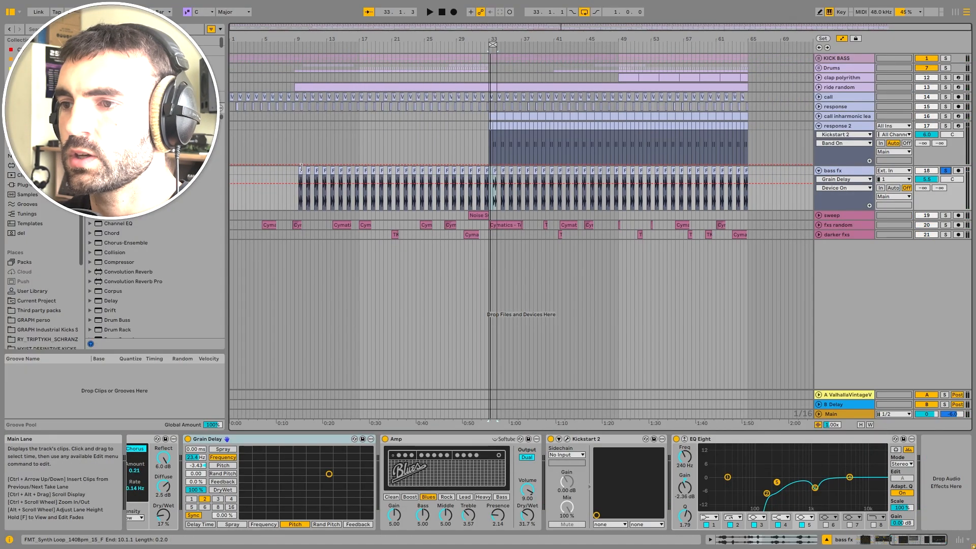
{"action": "left_click", "coordinate": [299, 178]}
{"action": "key", "text": "space"}
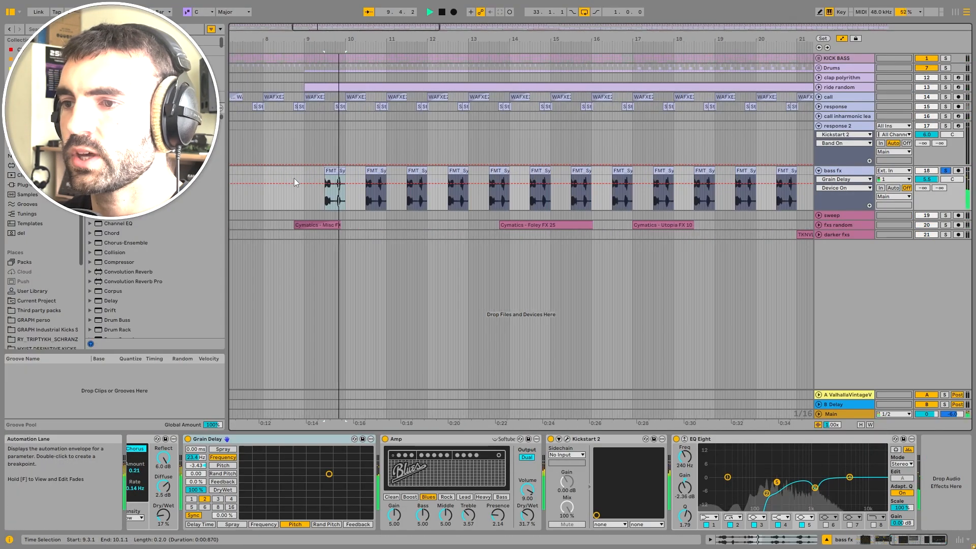
{"action": "key", "text": "space"}
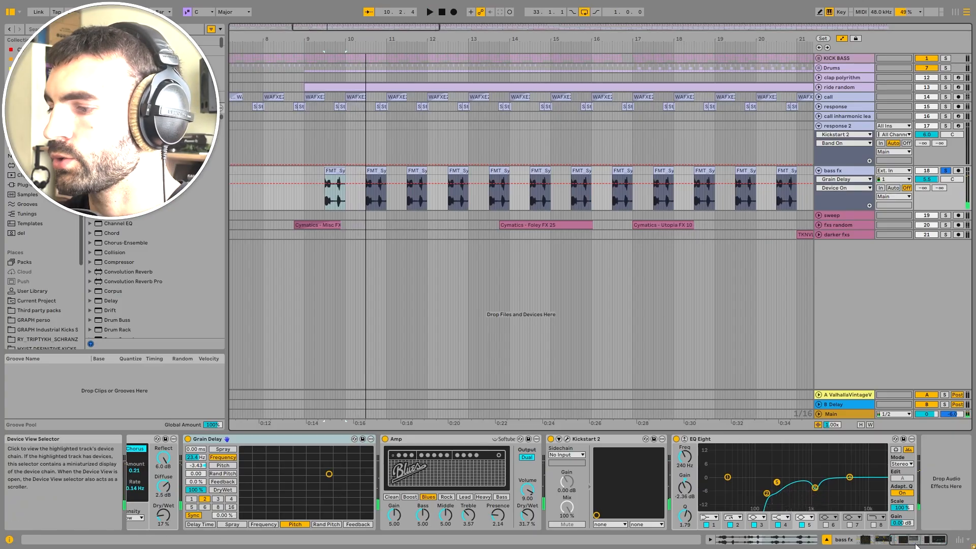
Step: Bypass the Grain Delay device on the bass fx track and play
{"action": "left_click_drag", "start_coordinate": [916, 544], "coordinate": [881, 542]}
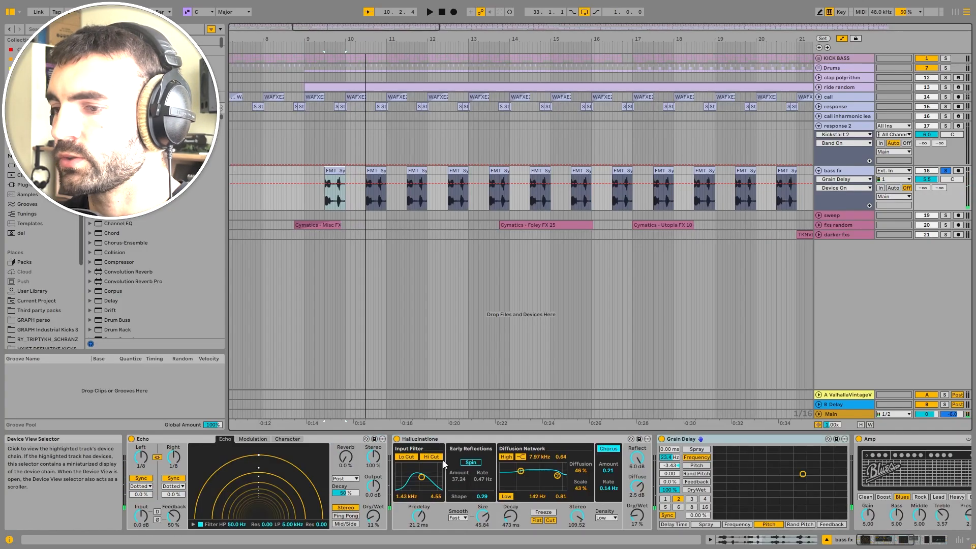
{"action": "left_click", "coordinate": [662, 439]}
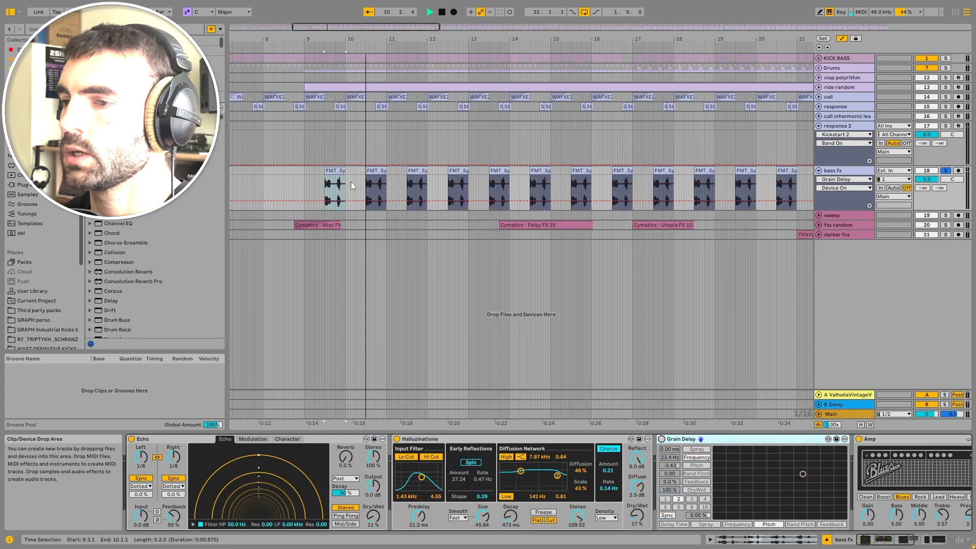
{"action": "key", "text": "space"}
Step: Open the FMT_Synth Loop clip, set its transposition to -13 semitones, and play it
{"action": "double_click", "coordinate": [327, 170]}
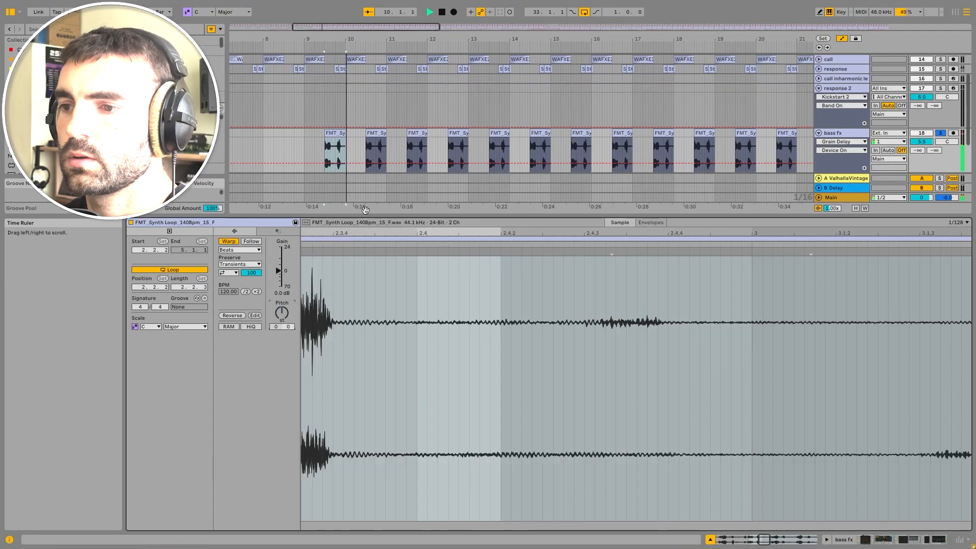
{"action": "scroll", "coordinate": [328, 141], "scroll_direction": "up", "scroll_amount": 5}
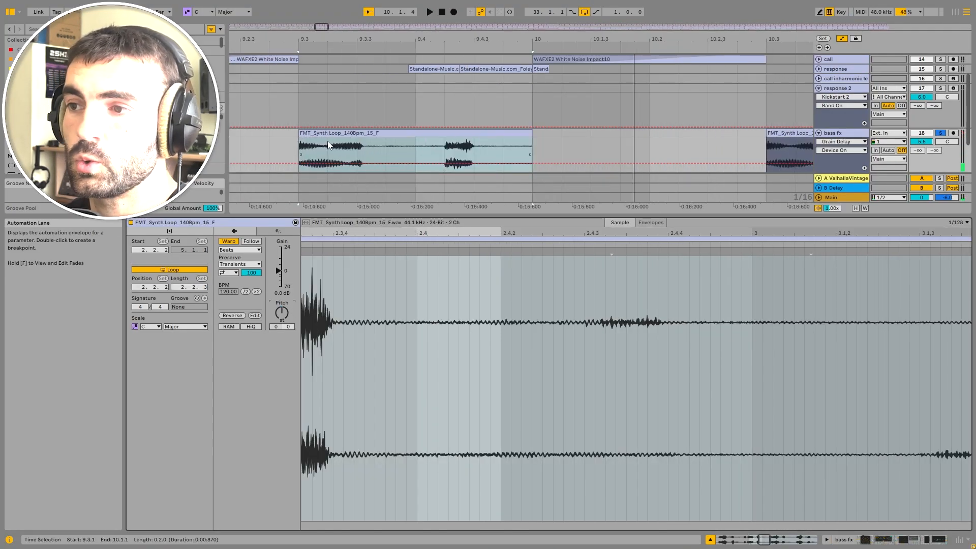
{"action": "scroll", "coordinate": [327, 141], "scroll_direction": "down", "scroll_amount": 3}
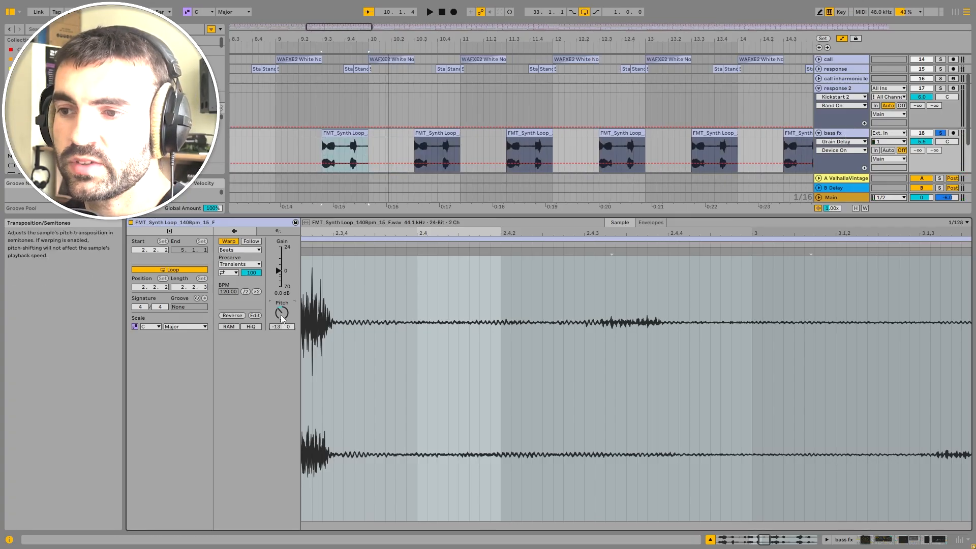
{"action": "key", "text": "space"}
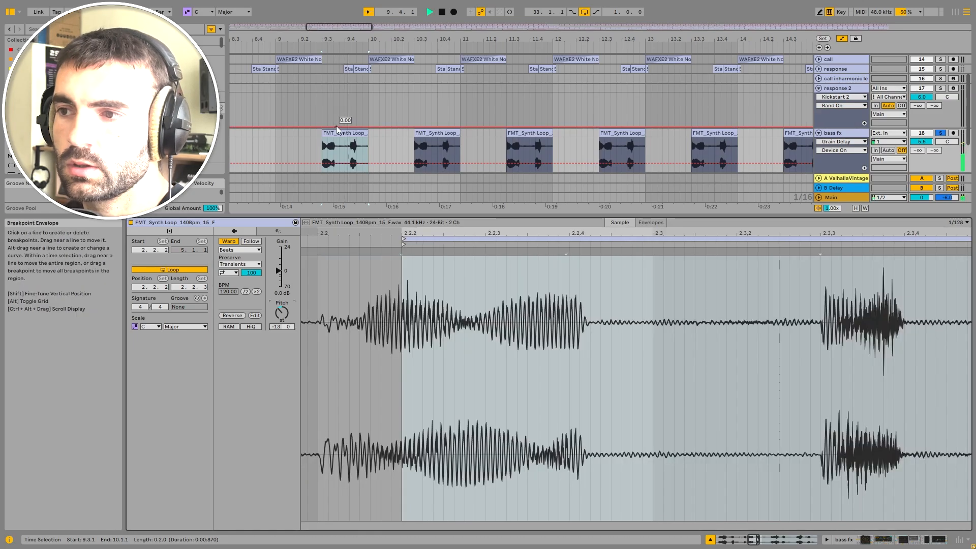
Step: Return to the bass fx device chain, re-enable the Grain Delay device and play the section
{"action": "key", "text": "space"}
{"action": "left_click", "coordinate": [860, 132]}
{"action": "double_click", "coordinate": [859, 132]}
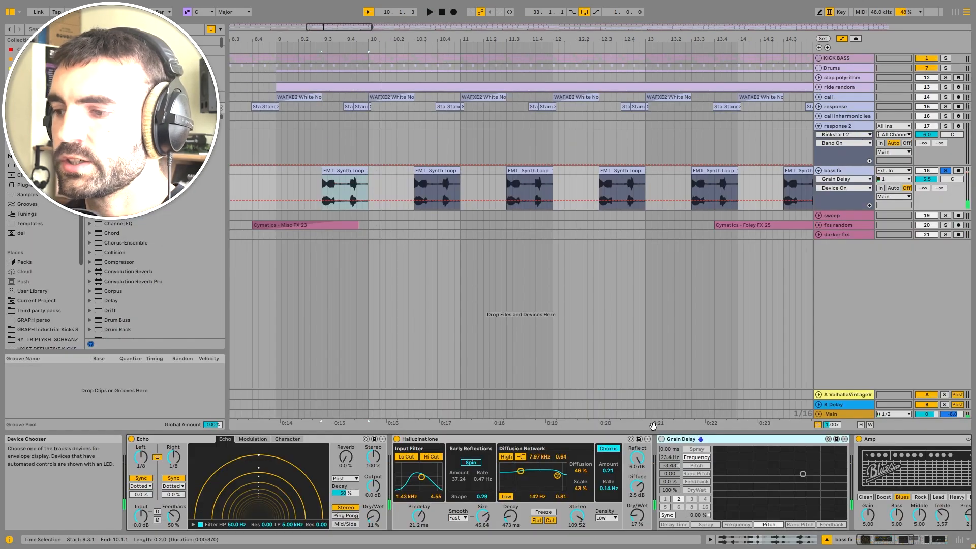
{"action": "left_click", "coordinate": [662, 439]}
{"action": "key", "text": "space"}
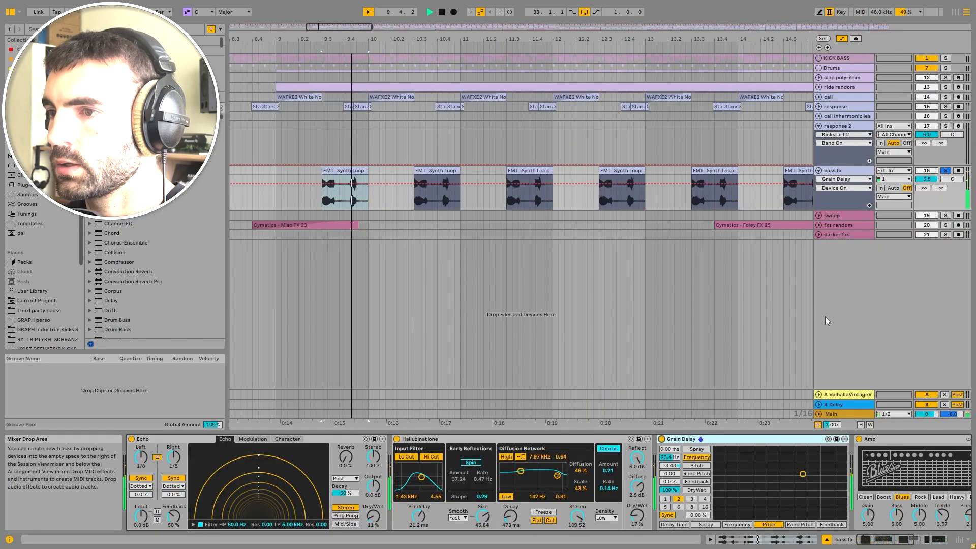
Step: Try moving the Grain Delay's frequency and pitch pad during playback
{"action": "left_click_drag", "start_coordinate": [817, 477], "coordinate": [791, 463]}
{"action": "key", "text": "space"}
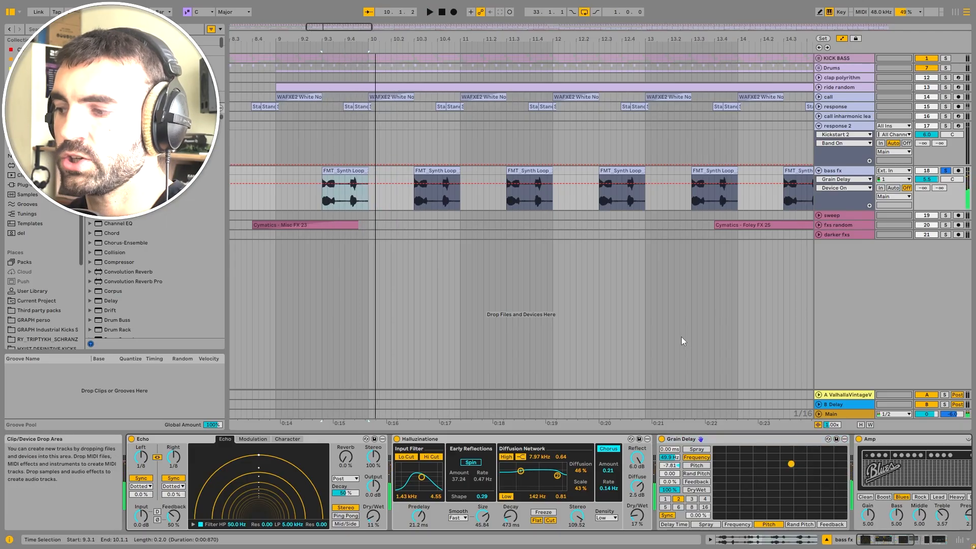
{"action": "key", "text": "space"}
{"action": "key", "text": "space"}
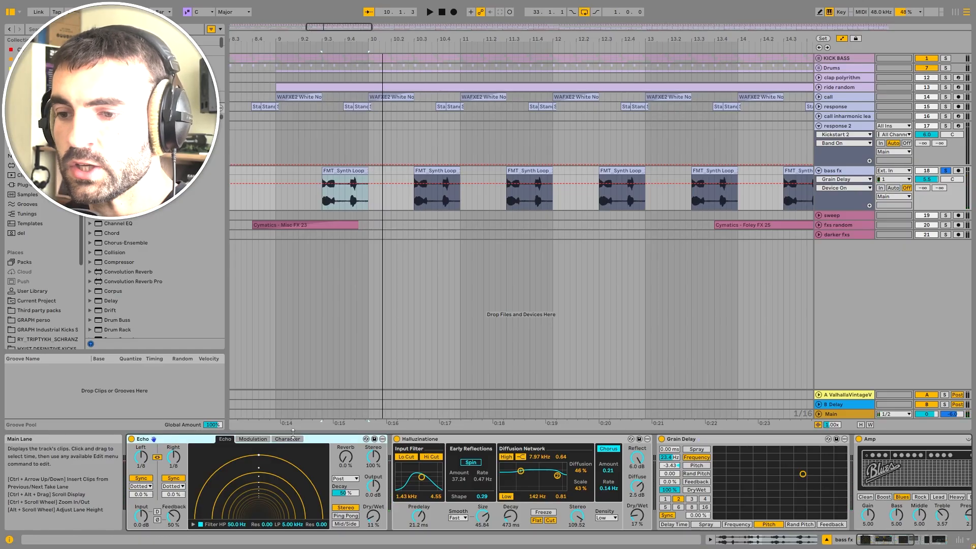
Step: Bypass the Echo device on the bass fx track, play to compare, and re-enable it
{"action": "left_click", "coordinate": [131, 438]}
{"action": "key", "text": "space"}
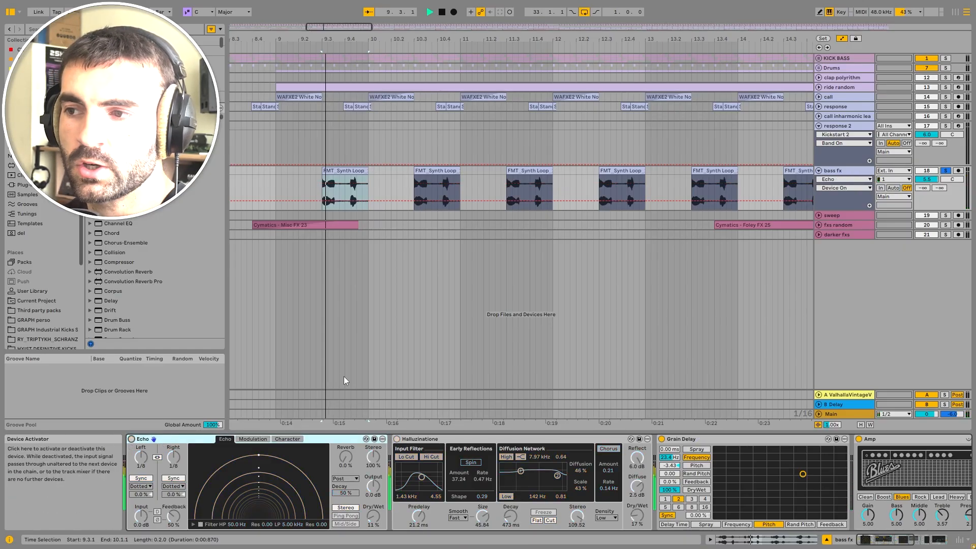
{"action": "key", "text": "space"}
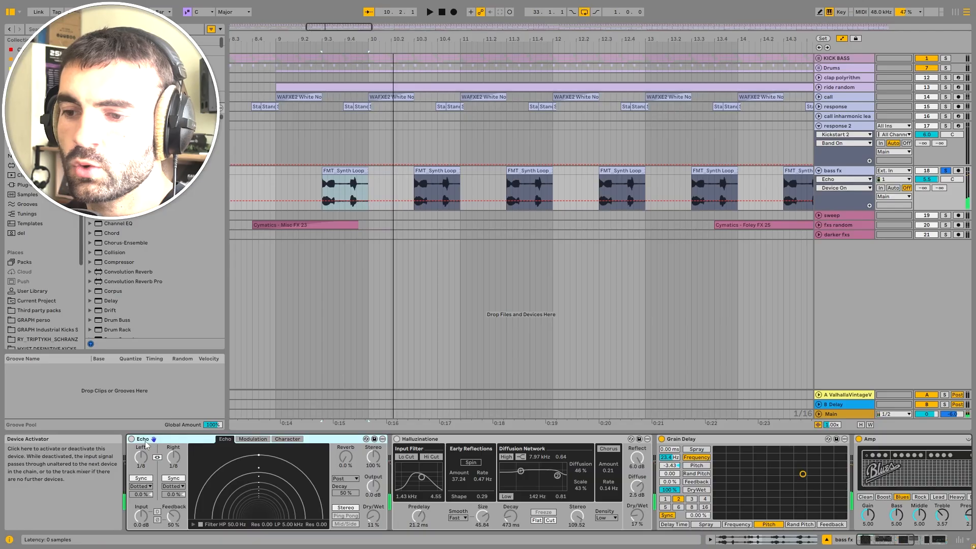
{"action": "left_click", "coordinate": [132, 439]}
Step: Browse through the rest of the bass fx device chain to Kickstart 2 and EQ Eight
{"action": "left_click", "coordinate": [396, 439]}
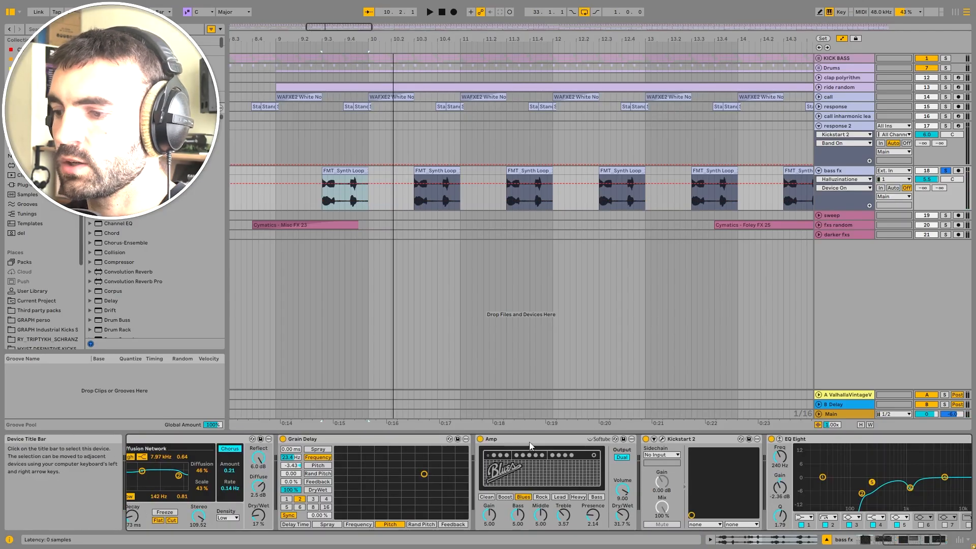
{"action": "left_click", "coordinate": [666, 440]}
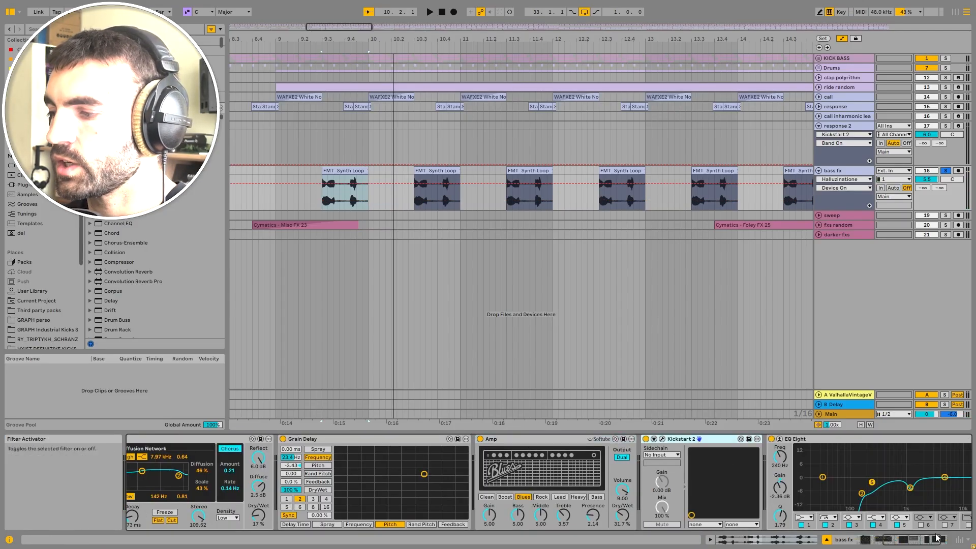
{"action": "left_click", "coordinate": [904, 538]}
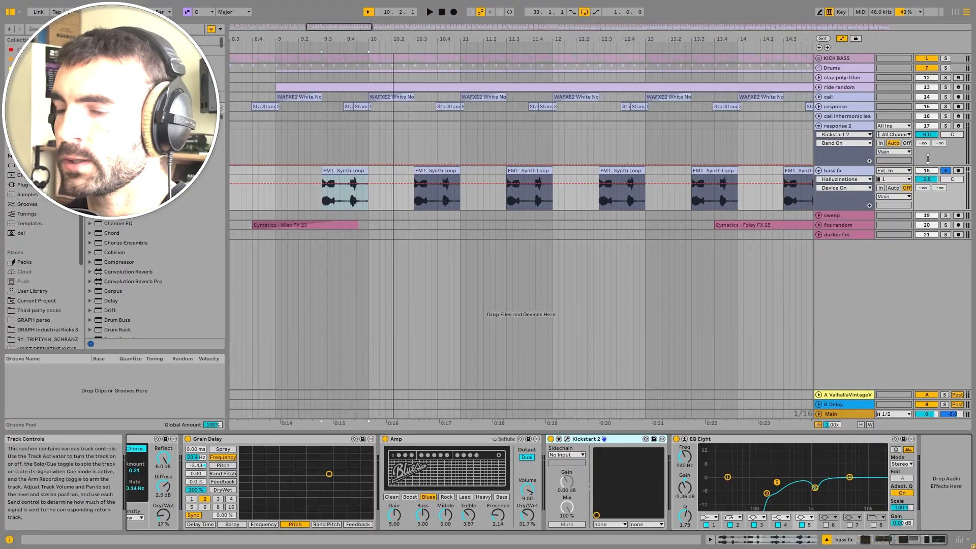
Step: Play the arrangement zoomed out, unsolo the bass fx track and fold it
{"action": "key", "text": "space"}
{"action": "scroll", "coordinate": [557, 185], "scroll_direction": "down", "scroll_amount": 5}
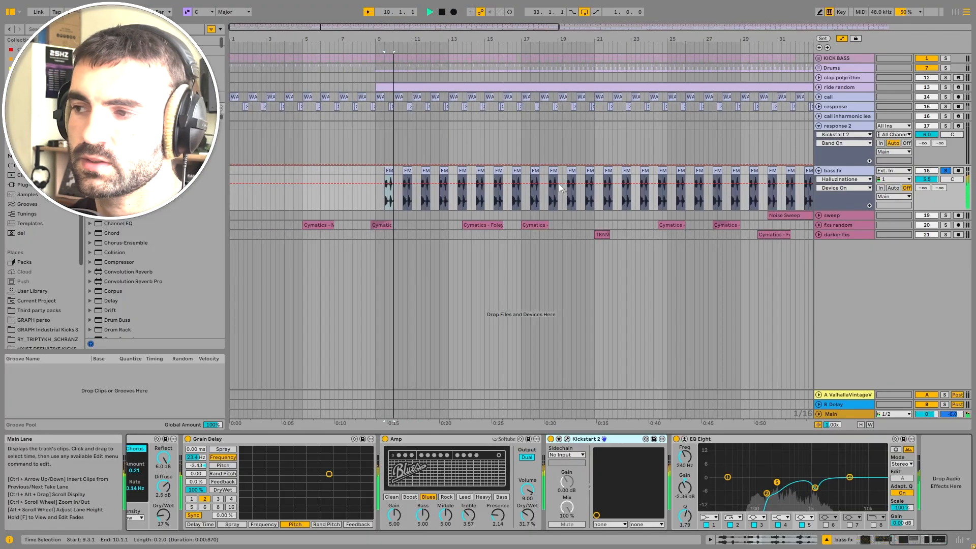
{"action": "left_click", "coordinate": [949, 170]}
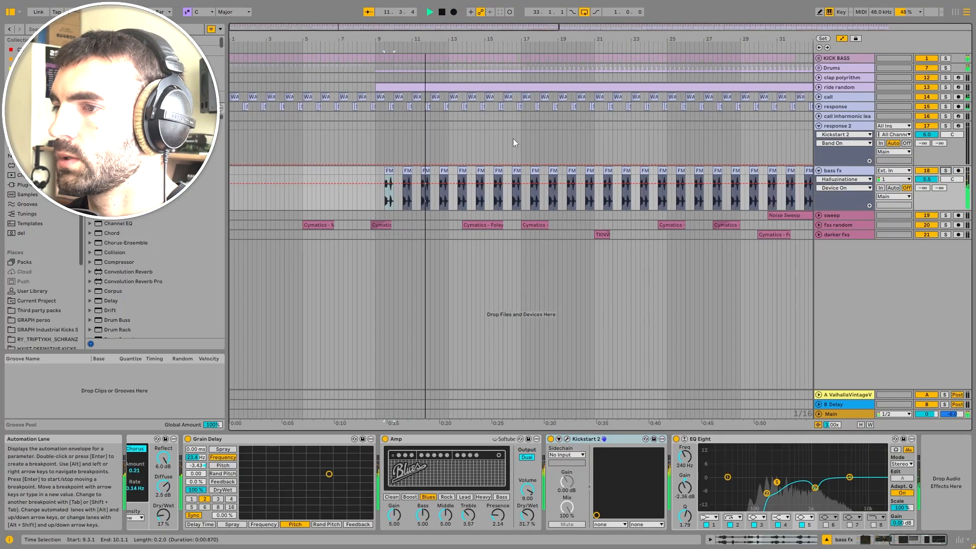
{"action": "scroll", "coordinate": [514, 140], "scroll_direction": "down", "scroll_amount": 4}
{"action": "key", "text": "space"}
{"action": "left_click", "coordinate": [819, 170]}
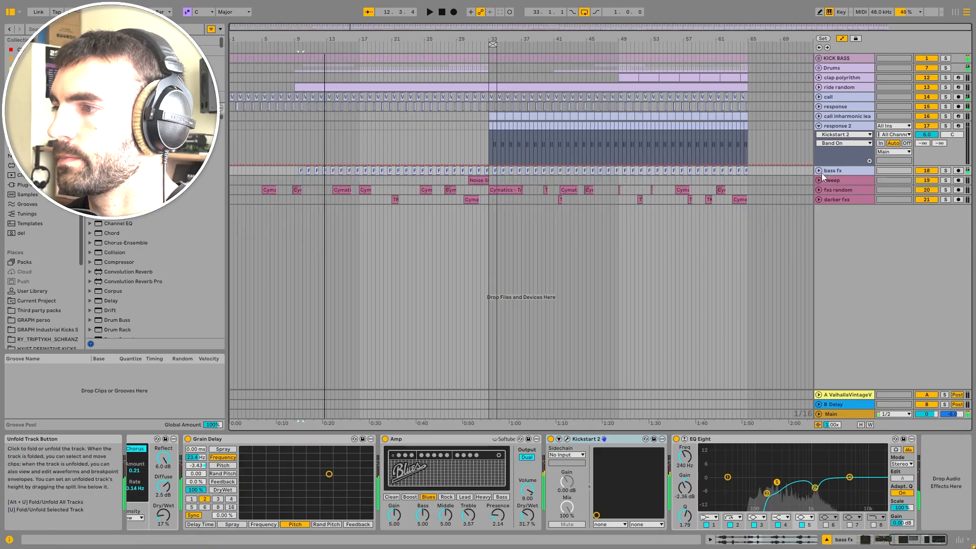
Step: Fold the response 2 track and select the bass fx and sweep tracks
{"action": "left_click", "coordinate": [819, 126]}
{"action": "left_click", "coordinate": [840, 136]}
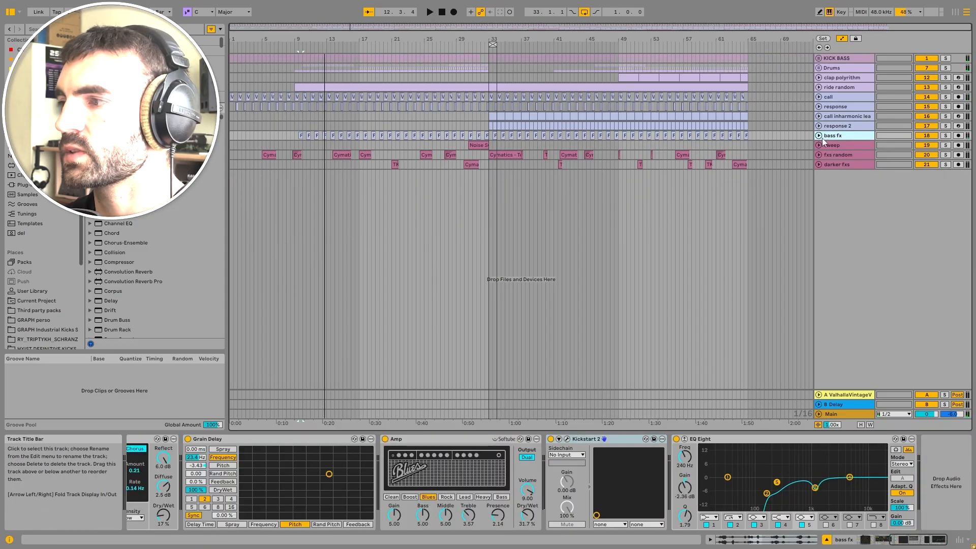
{"action": "left_click", "coordinate": [840, 146]}
Step: Select the KICK BASS, Drums, call, clap polyrithm, ride random and fxs random tracks in turn to inspect their devices
{"action": "right_click", "coordinate": [495, 45]}
{"action": "left_click", "coordinate": [512, 51]}
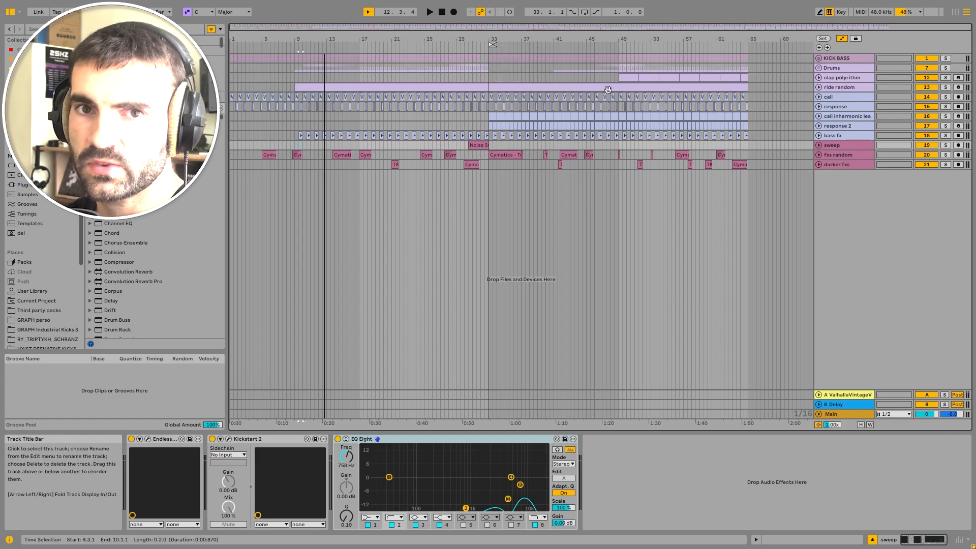
{"action": "left_click", "coordinate": [864, 59]}
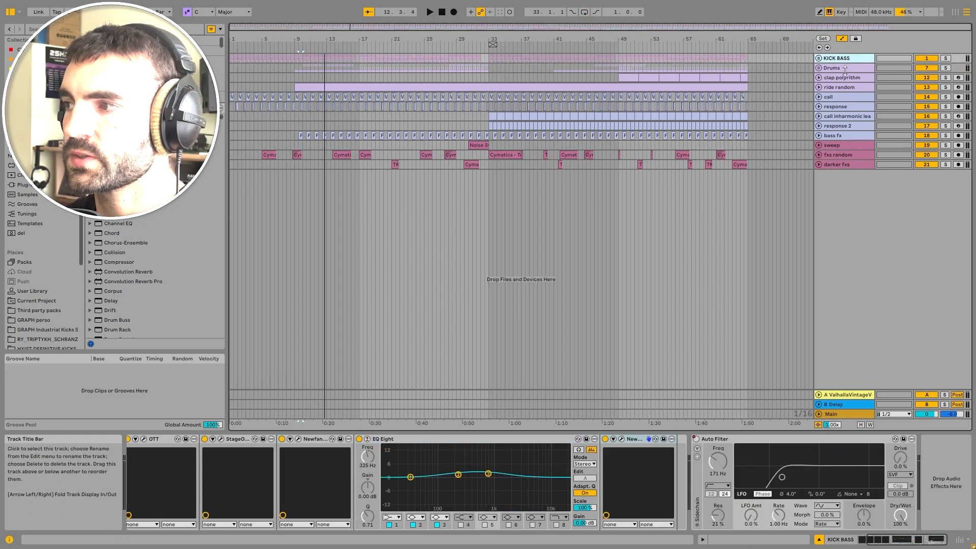
{"action": "left_click", "coordinate": [851, 68]}
{"action": "left_click", "coordinate": [844, 96]}
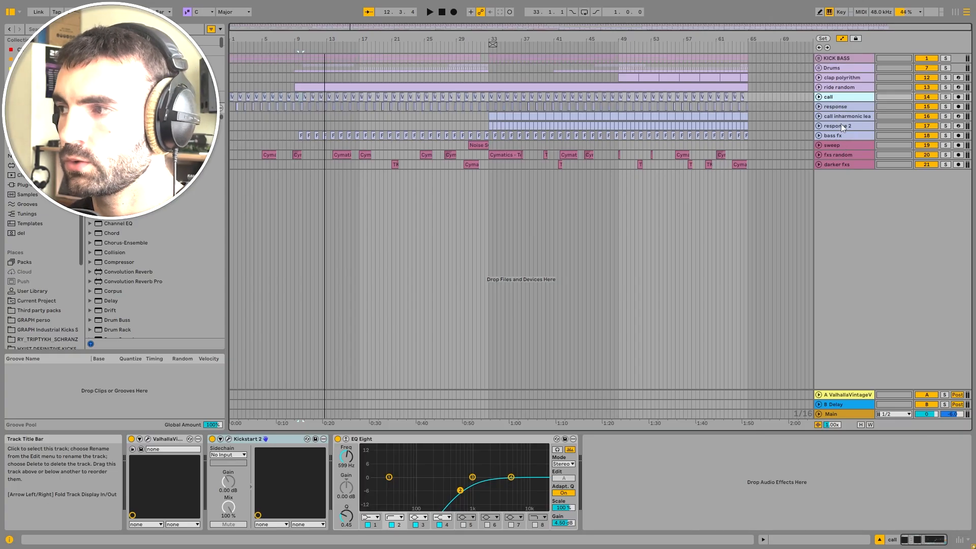
{"action": "left_click", "coordinate": [844, 78]}
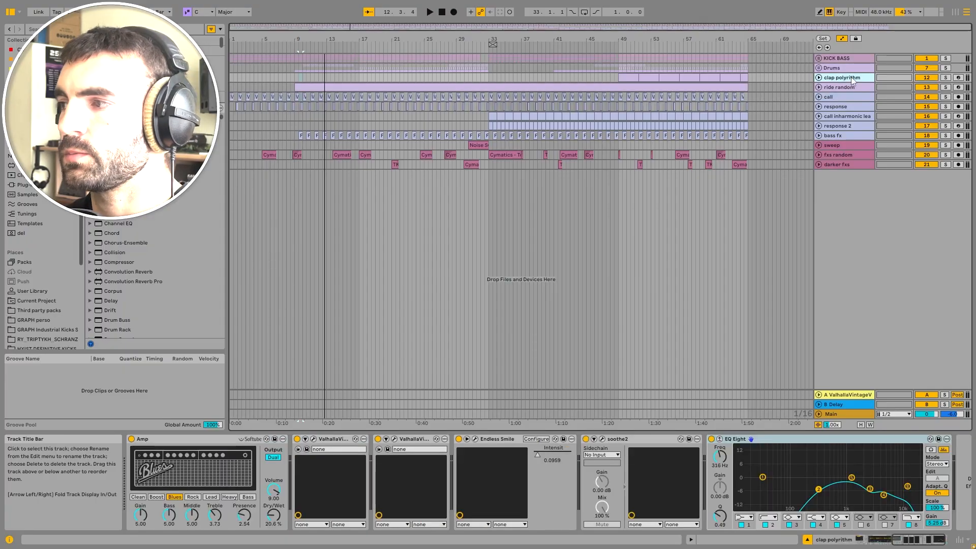
{"action": "left_click", "coordinate": [847, 88]}
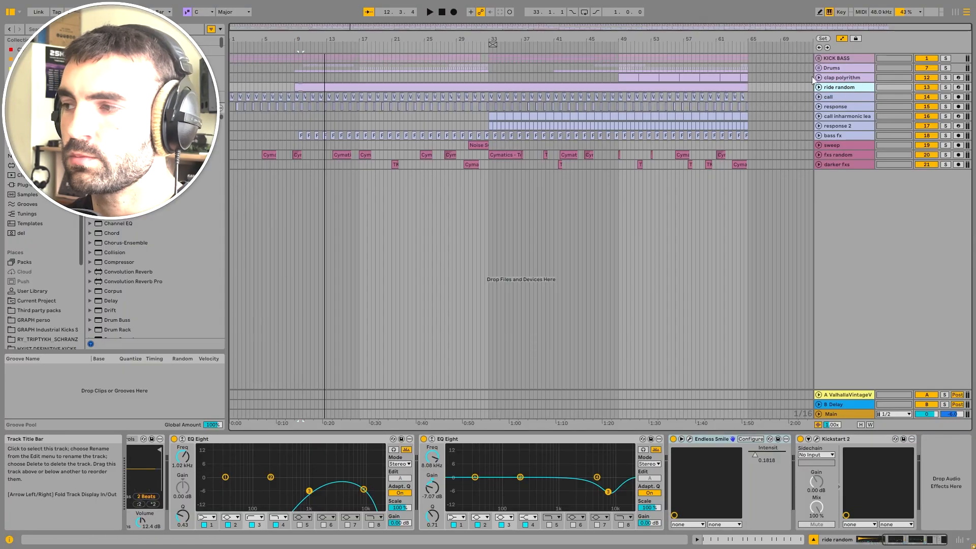
{"action": "left_click", "coordinate": [839, 154]}
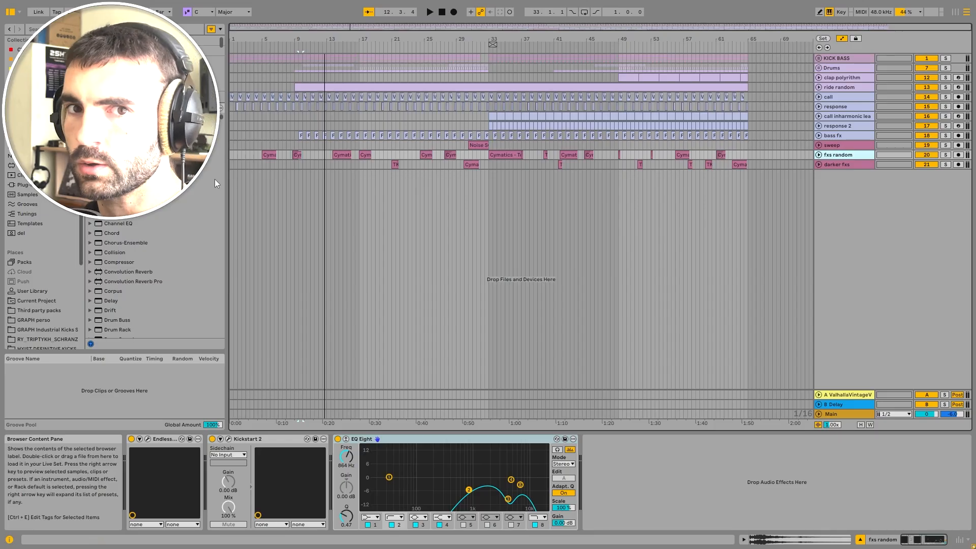
Step: Unfold and solo the fxs random track, zooming in on its first clip near bar 5
{"action": "left_click", "coordinate": [267, 153]}
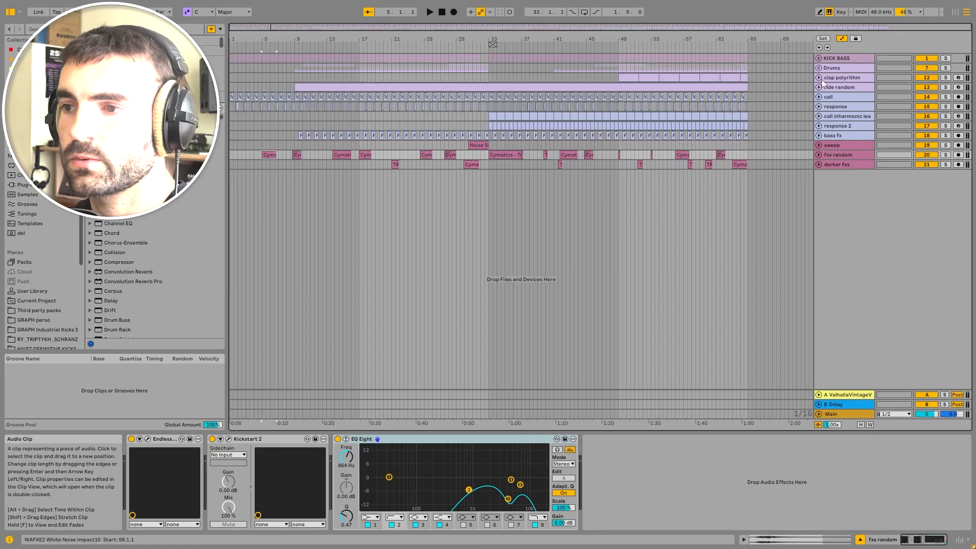
{"action": "left_click", "coordinate": [821, 156]}
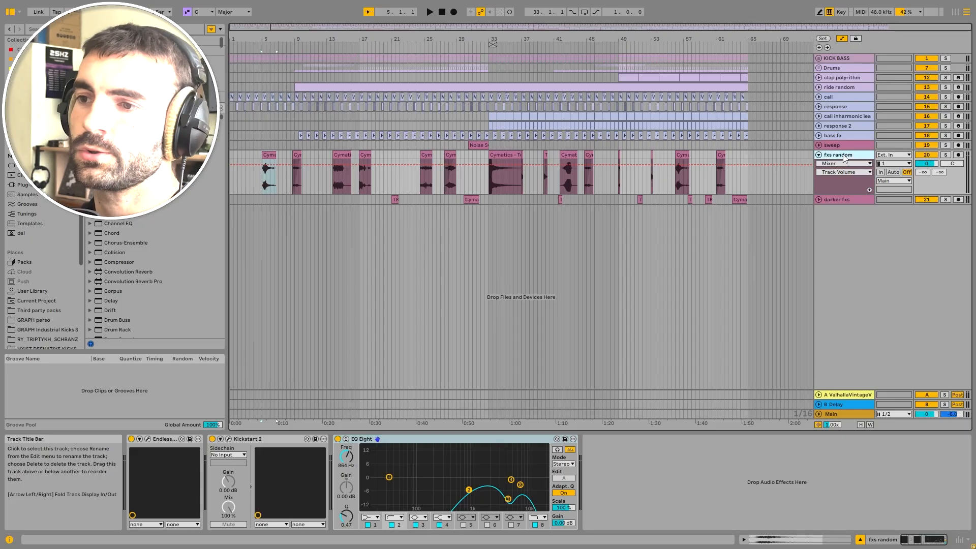
{"action": "scroll", "coordinate": [264, 152], "scroll_direction": "up", "scroll_amount": 5}
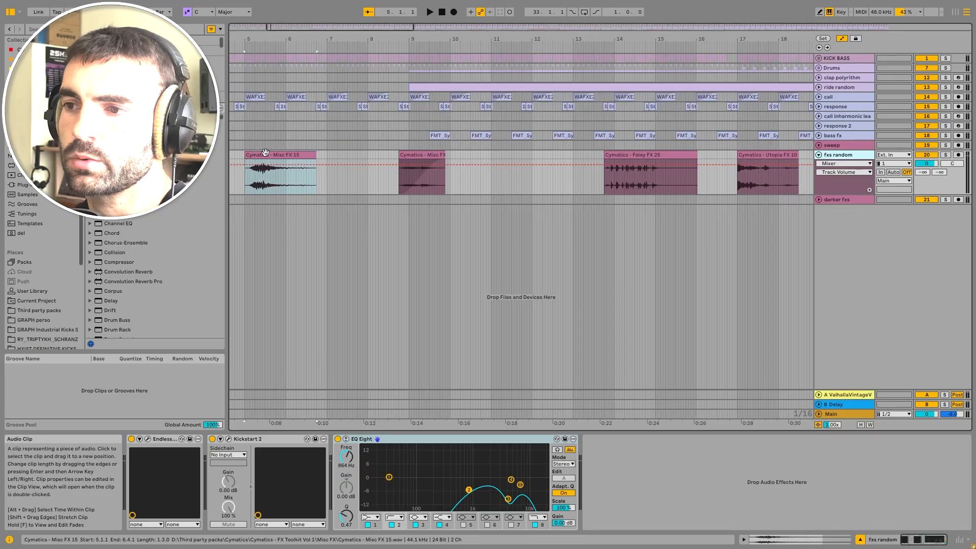
{"action": "key", "text": "s"}
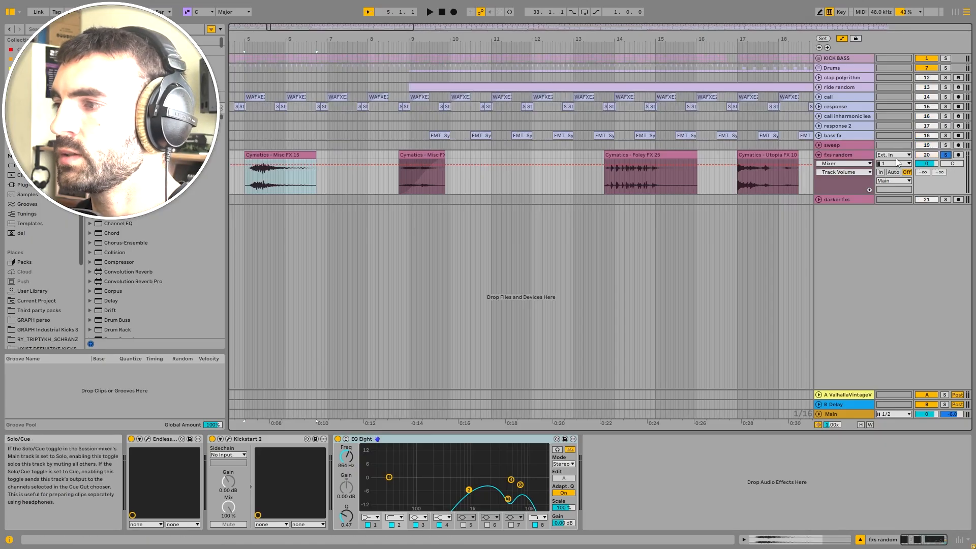
Step: Open the Cymatics - Misc FX 15 clip and play it
{"action": "double_click", "coordinate": [270, 152]}
{"action": "double_click", "coordinate": [285, 314]}
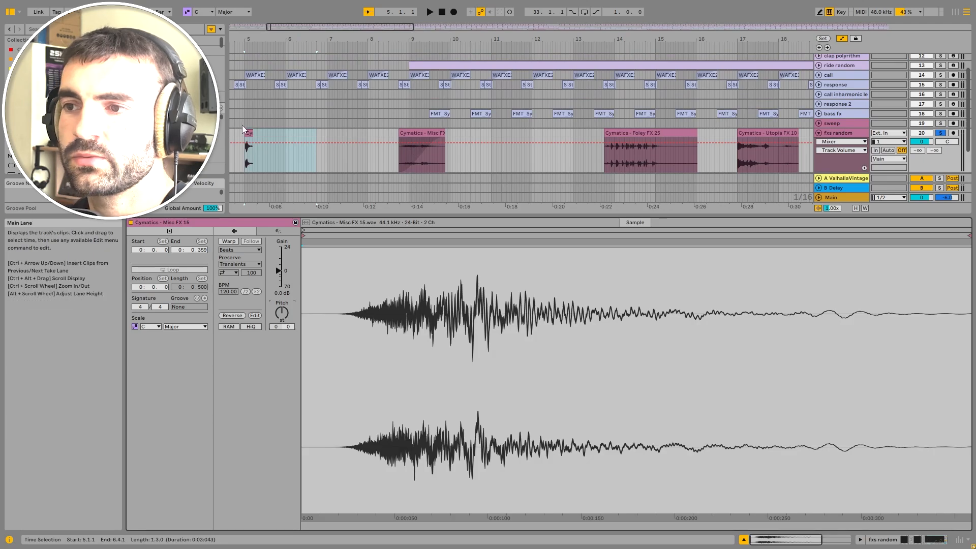
{"action": "scroll", "coordinate": [235, 137], "scroll_direction": "up", "scroll_amount": 5}
{"action": "key", "text": "space"}
{"action": "key", "text": "space"}
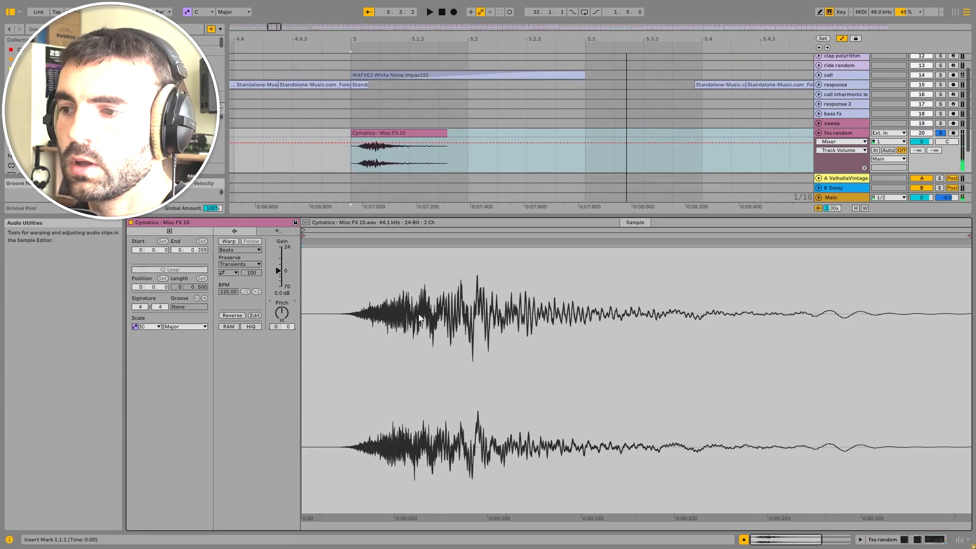
Step: Show the fxs random device chain, select Endless Smile and play from the clip start
{"action": "double_click", "coordinate": [860, 134]}
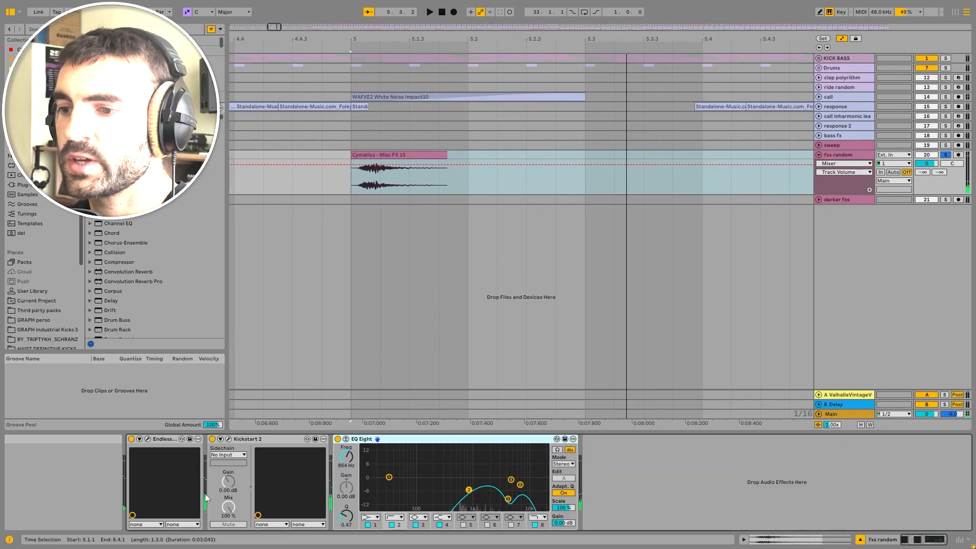
{"action": "left_click", "coordinate": [147, 439]}
{"action": "left_click", "coordinate": [455, 51]}
{"action": "key", "text": "space"}
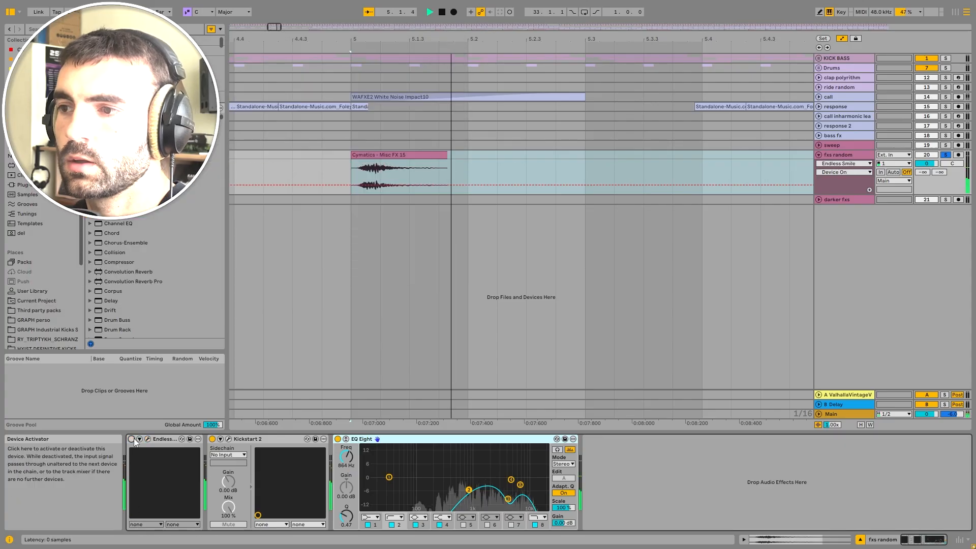
Step: Transpose the Cymatics - Misc FX 15 clip to -37 semitones and play it
{"action": "left_click", "coordinate": [399, 162]}
{"action": "left_click_drag", "start_coordinate": [281, 313], "coordinate": [285, 419]}
{"action": "key", "text": "space"}
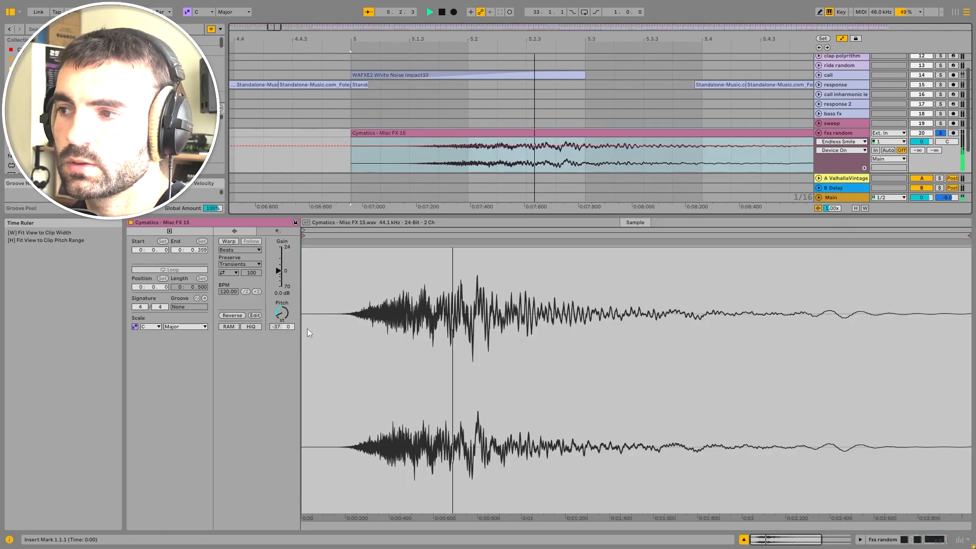
{"action": "scroll", "coordinate": [510, 133], "scroll_direction": "down", "scroll_amount": 10}
{"action": "key", "text": "space"}
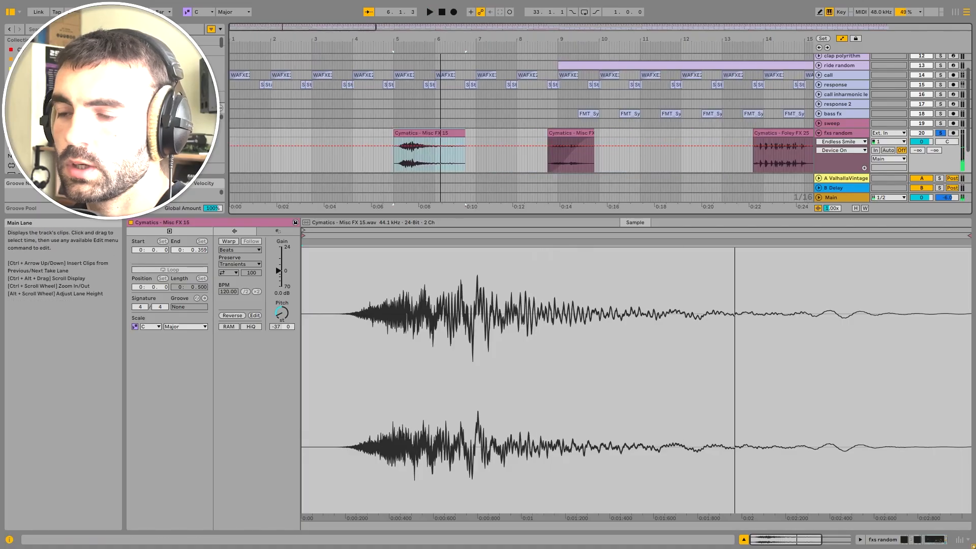
Step: Try enabling Warp on the Misc FX 15 clip, then undo it
{"action": "left_click", "coordinate": [227, 241]}
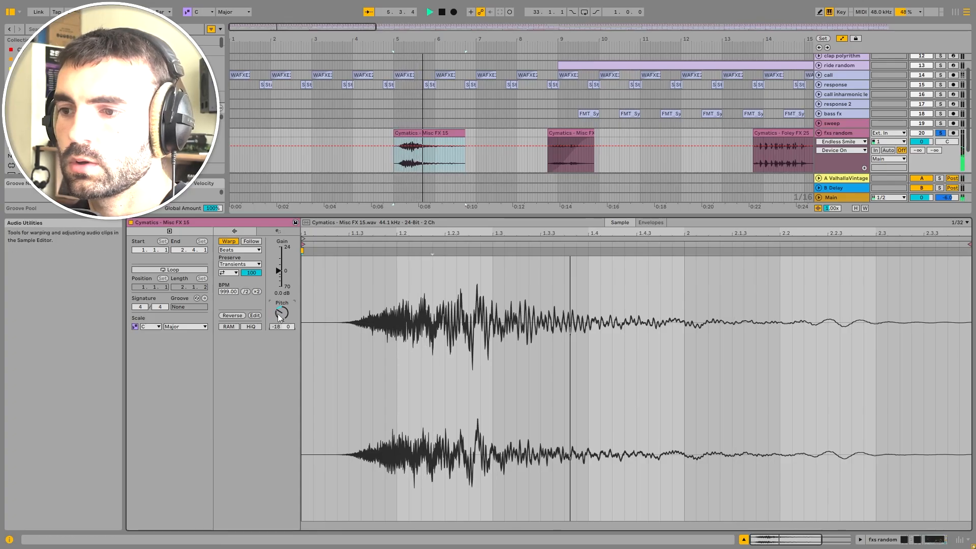
{"action": "key", "text": "ctrl+z"}
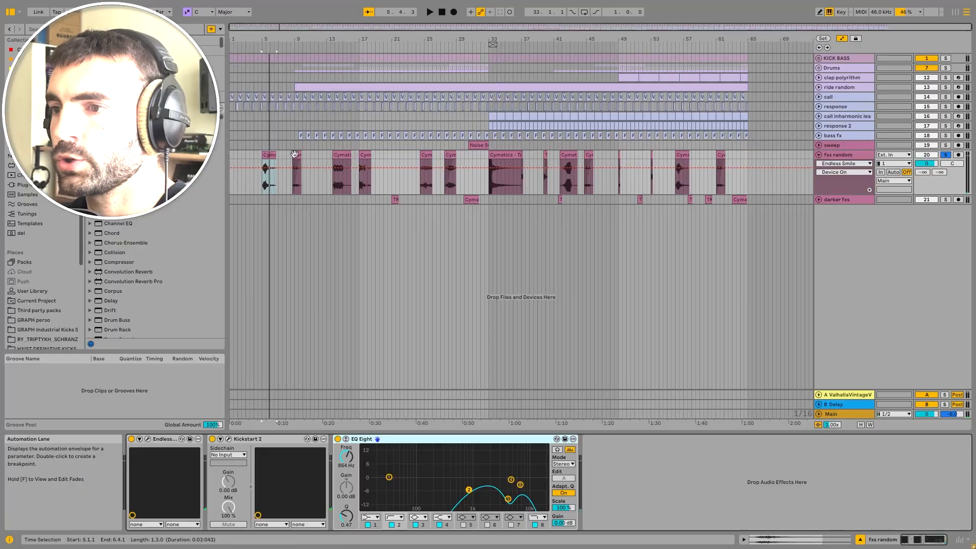
Step: Open the Cymatics - Misc FX 23 clip near bar 9 on fxs random and play it
{"action": "scroll", "coordinate": [295, 152], "scroll_direction": "up", "scroll_amount": 3}
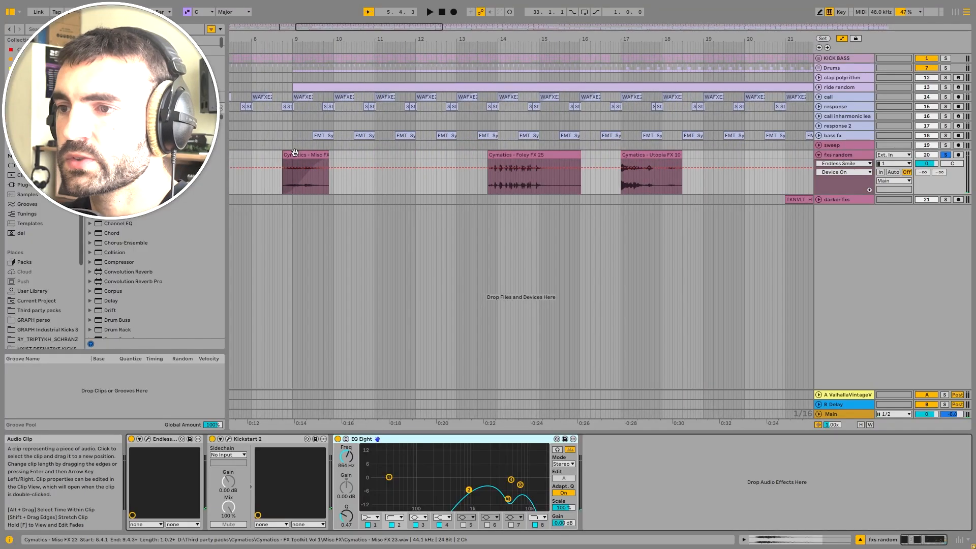
{"action": "key", "text": "space"}
{"action": "double_click", "coordinate": [299, 153]}
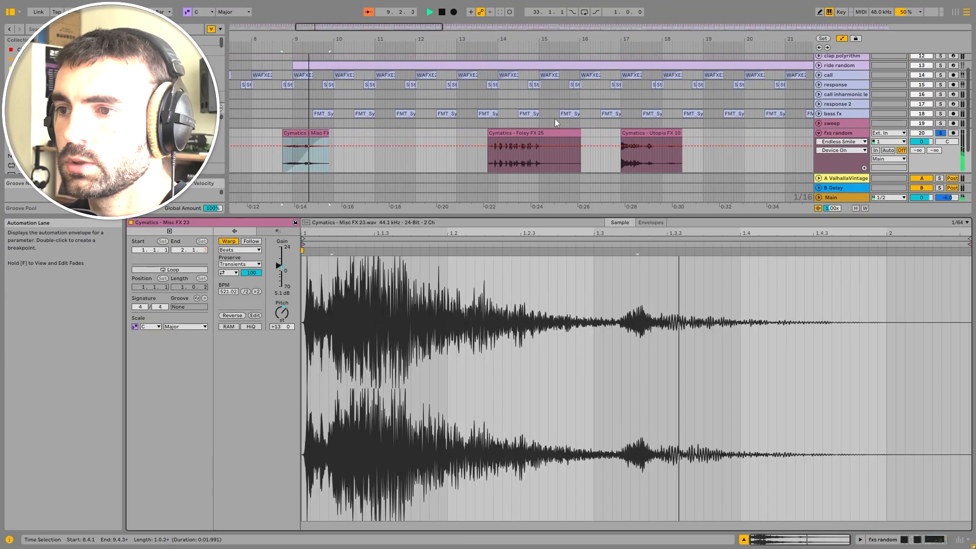
{"action": "key", "text": "space"}
Step: Select and audition the Foley FX 25 and Utopia FX 10 clips, then close the clip view and play
{"action": "left_click", "coordinate": [527, 133]}
{"action": "key", "text": "space"}
{"action": "left_click", "coordinate": [656, 133]}
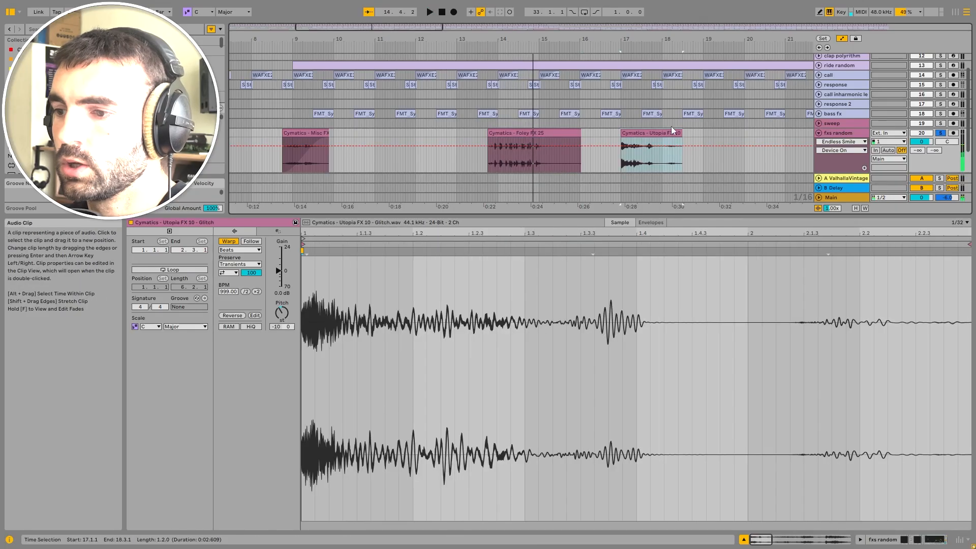
{"action": "double_click", "coordinate": [844, 133]}
{"action": "key", "text": "space"}
{"action": "scroll", "coordinate": [678, 141], "scroll_direction": "down", "scroll_amount": 5}
{"action": "scroll", "coordinate": [435, 167], "scroll_direction": "up", "scroll_amount": 4}
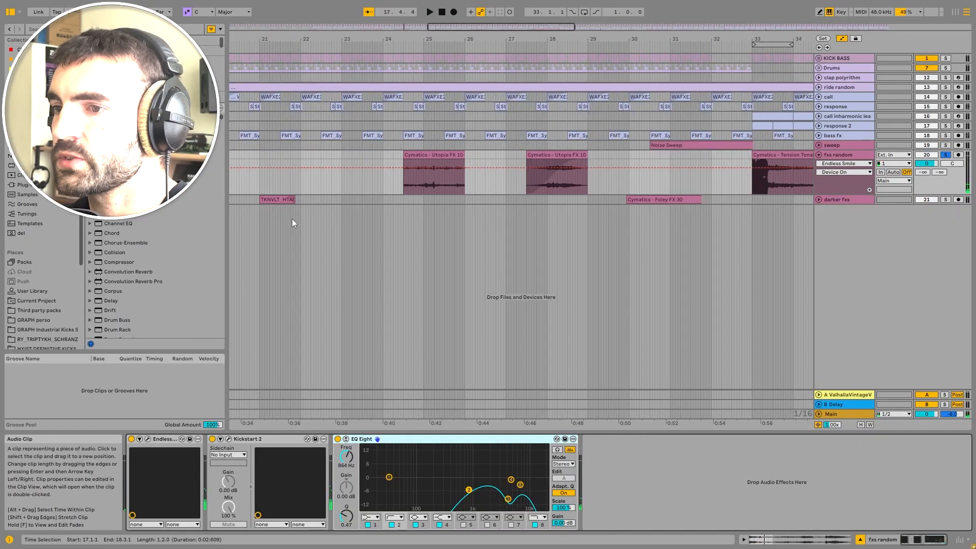
Step: Solo the darker fxs track and play it
{"action": "scroll", "coordinate": [440, 212], "scroll_direction": "down", "scroll_amount": 4}
{"action": "left_click", "coordinate": [395, 199]}
{"action": "left_click", "coordinate": [946, 200]}
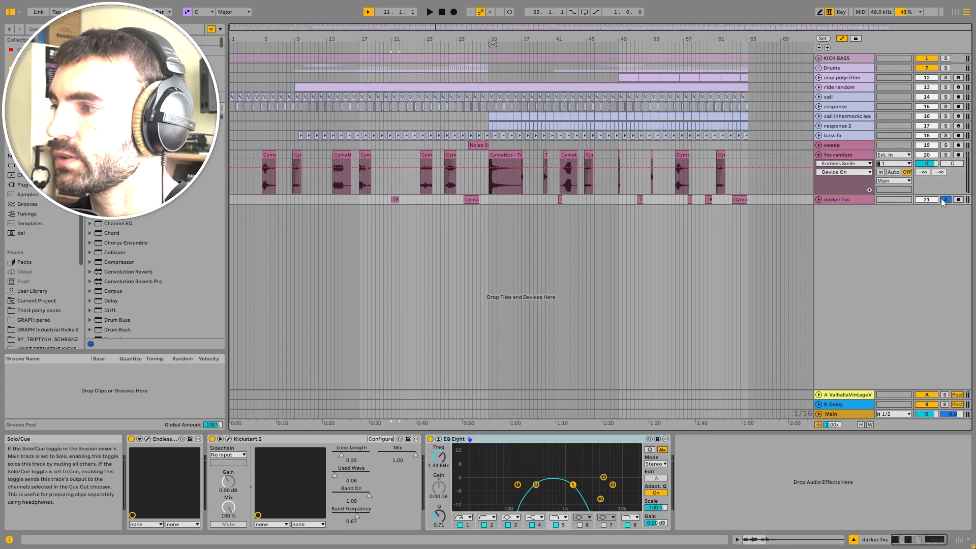
{"action": "key", "text": "space"}
Step: Unfold the darker fxs track and audition its TKNVLT clip near bar 21
{"action": "left_click", "coordinate": [819, 200]}
{"action": "scroll", "coordinate": [395, 203], "scroll_direction": "up", "scroll_amount": 5}
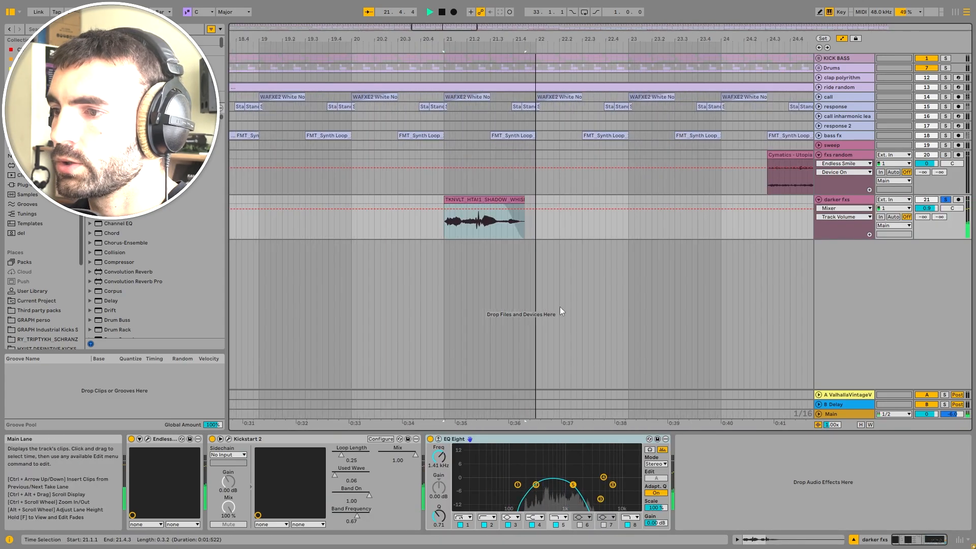
{"action": "key", "text": "space"}
Step: Select and play the Cymatics - Foley FX 30 clip on darker fxs
{"action": "scroll", "coordinate": [618, 205], "scroll_direction": "down", "scroll_amount": 5}
{"action": "left_click", "coordinate": [473, 199]}
{"action": "scroll", "coordinate": [474, 199], "scroll_direction": "up", "scroll_amount": 5}
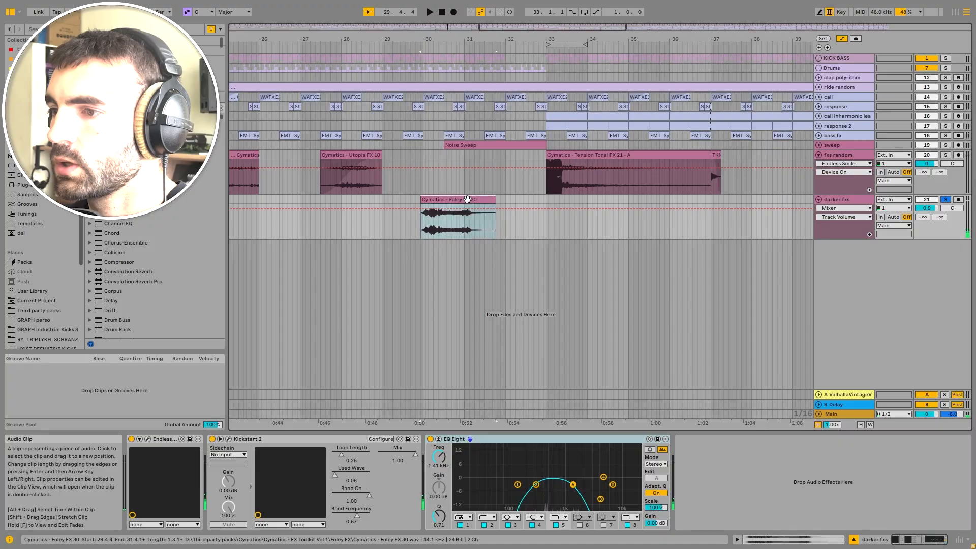
{"action": "key", "text": "space"}
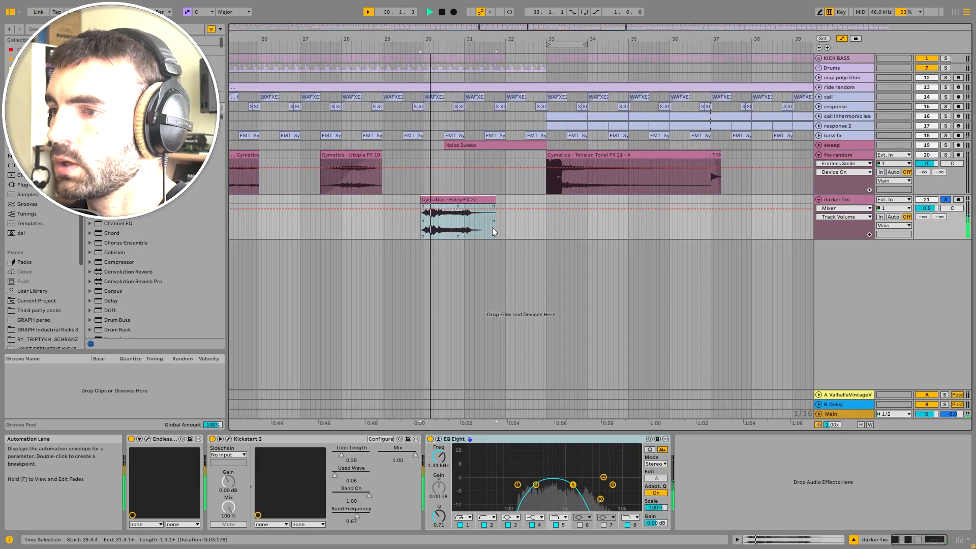
Step: Solo the fxs random track, then select and play its Cymatics - Tension Tonal FX 21 clip
{"action": "key", "text": "space"}
{"action": "left_click", "coordinate": [945, 154]}
{"action": "left_click", "coordinate": [588, 154]}
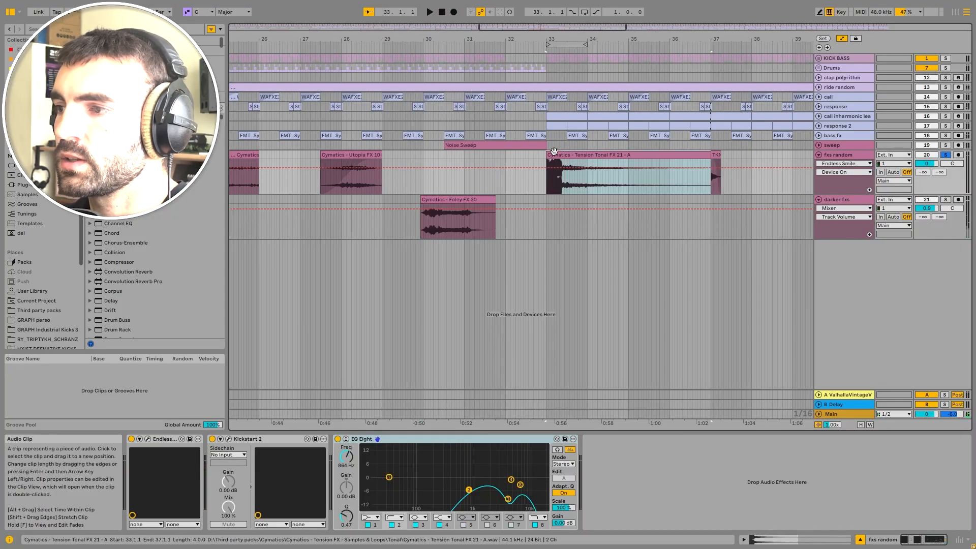
{"action": "scroll", "coordinate": [588, 152], "scroll_direction": "up", "scroll_amount": 6}
{"action": "scroll", "coordinate": [404, 180], "scroll_direction": "down", "scroll_amount": 4}
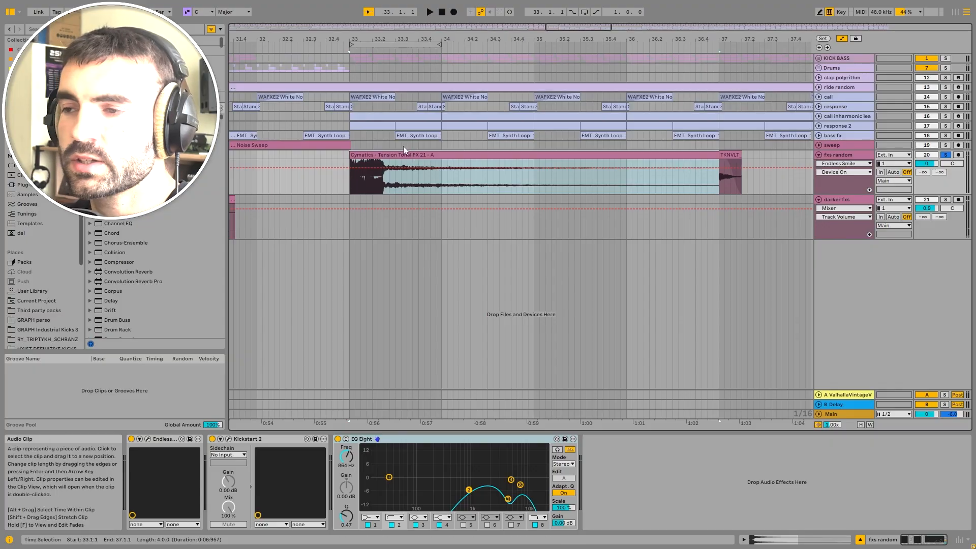
{"action": "key", "text": "space"}
Step: Try resetting the Tension Tonal FX 21 clip's transposition to 0 semitones and playing it, then undo it
{"action": "double_click", "coordinate": [409, 155]}
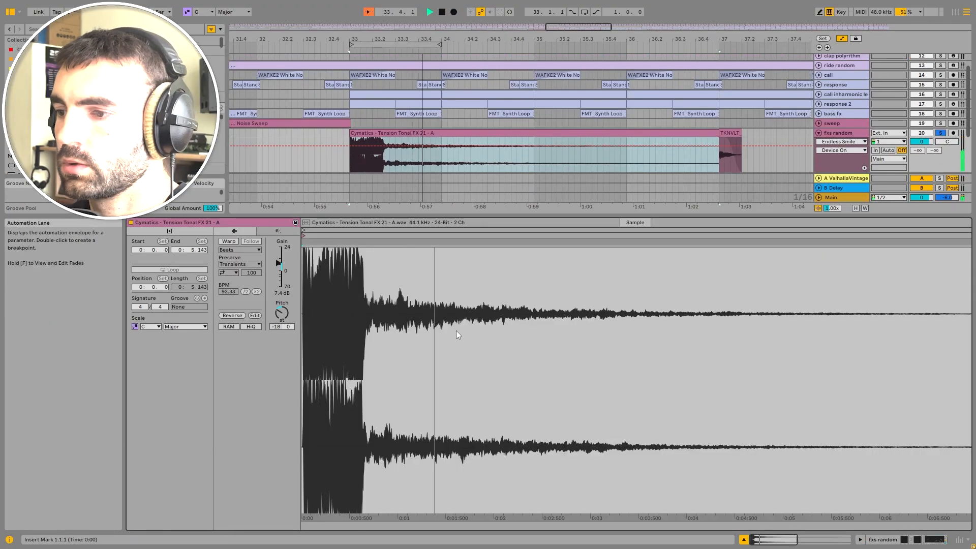
{"action": "double_click", "coordinate": [282, 317]}
{"action": "key", "text": "space"}
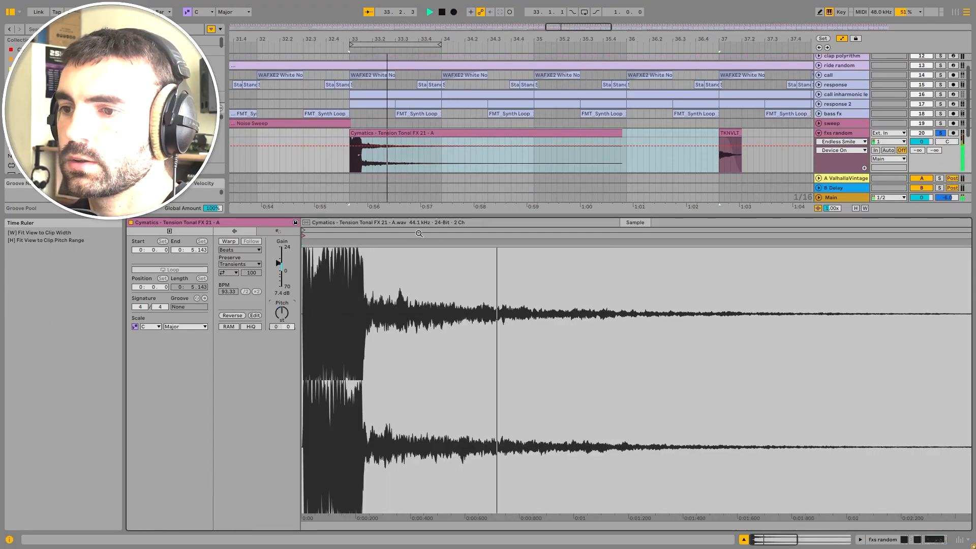
{"action": "key", "text": "ctrl+z"}
Step: Transpose the Tension Tonal FX 21 clip to -27 semitones and close the clip view
{"action": "left_click_drag", "start_coordinate": [286, 302], "coordinate": [280, 313]}
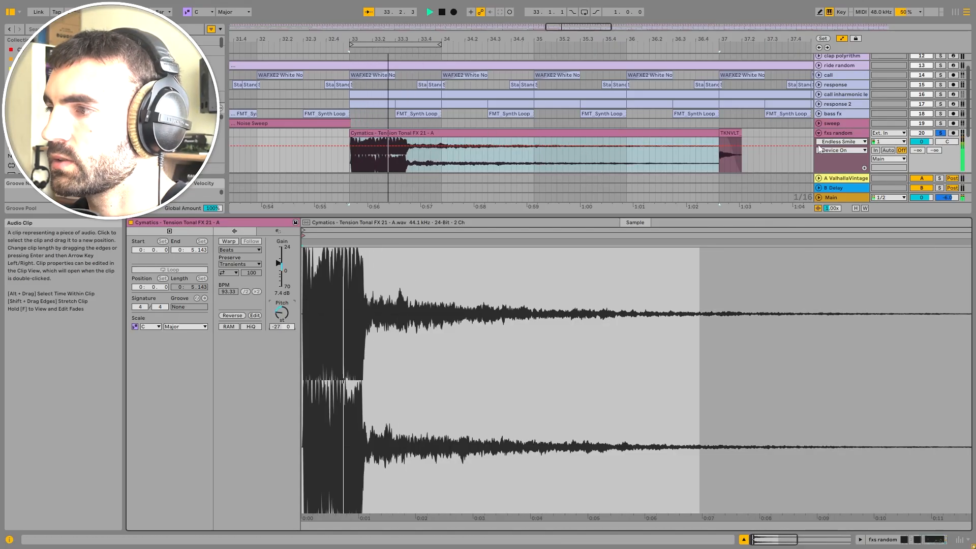
{"action": "left_click", "coordinate": [852, 131]}
{"action": "key", "text": "w"}
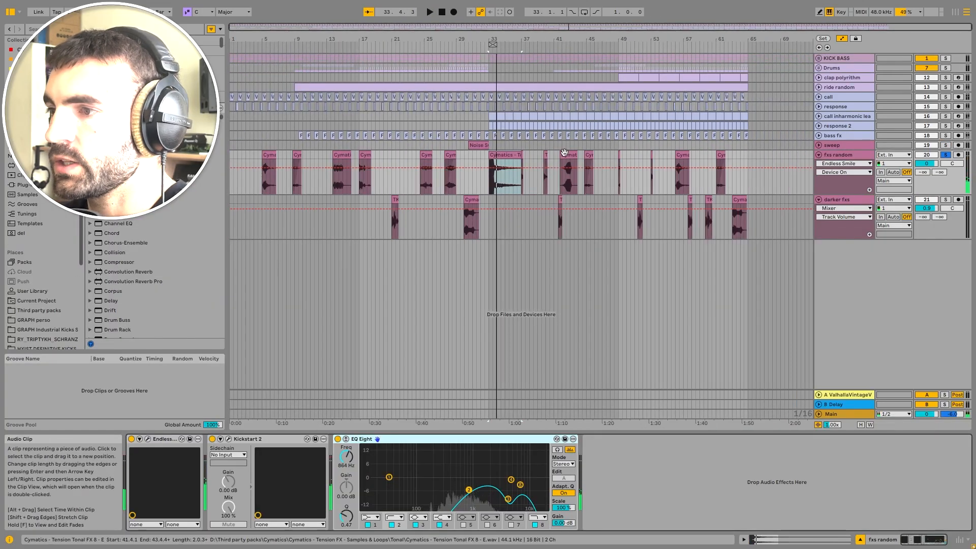
Step: Fold the fxs random and darker fxs tracks
{"action": "left_click", "coordinate": [838, 155]}
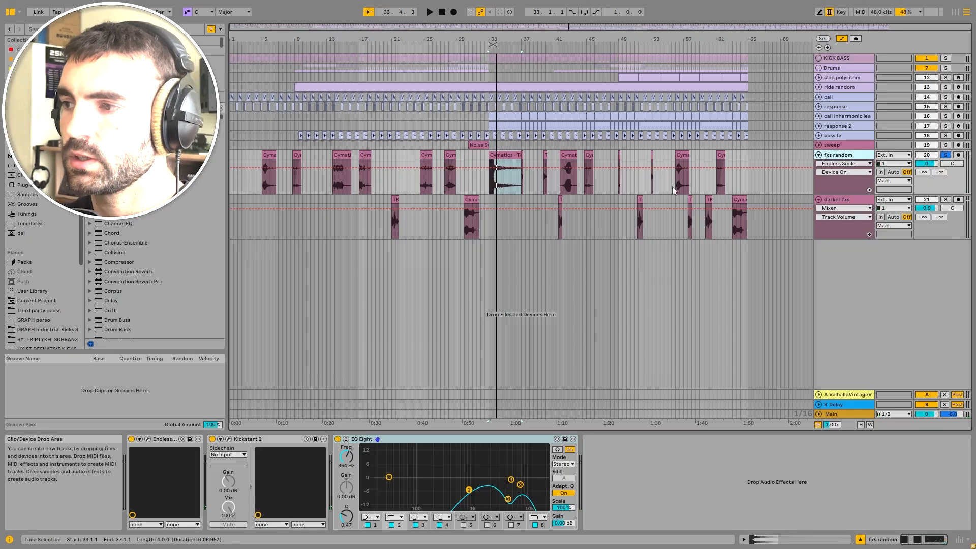
{"action": "left_click", "coordinate": [819, 155]}
{"action": "left_click", "coordinate": [819, 164]}
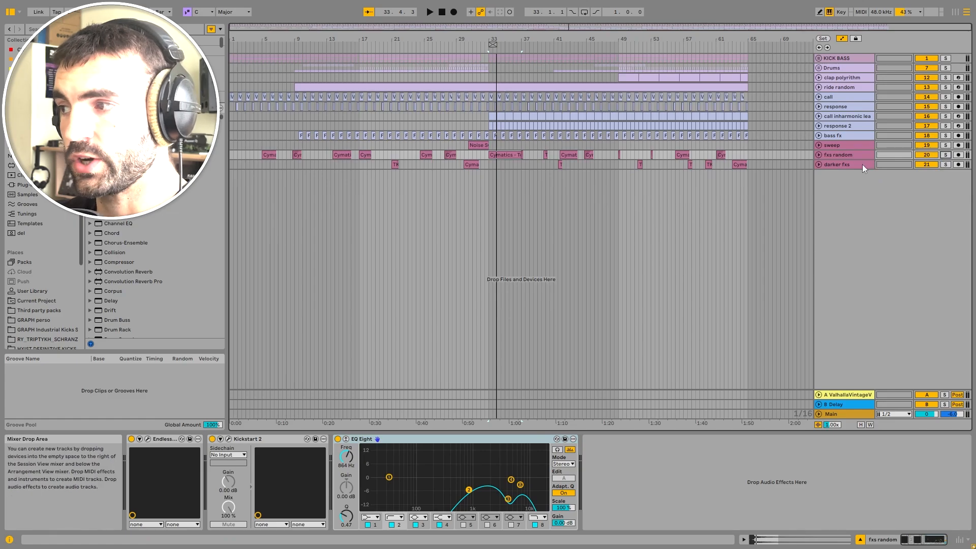